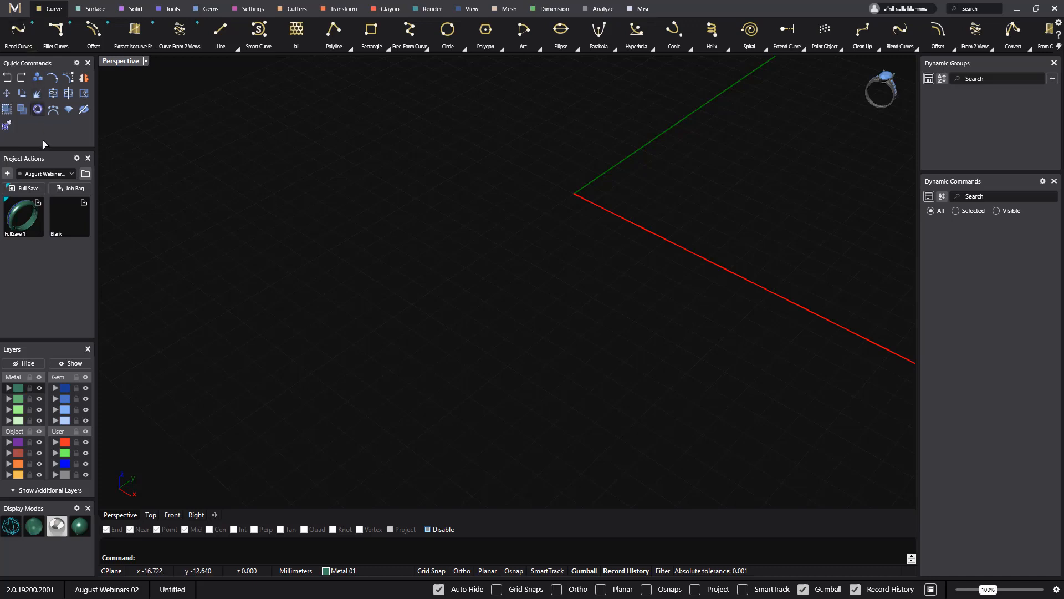
Create a ring rail with US finger size 7.
{"action": "left_click", "coordinate": [37, 110]}
{"action": "right_click_drag", "start_coordinate": [421, 366], "coordinate": [462, 310]}
{"action": "right_click", "coordinate": [462, 310]}
{"action": "right_click", "coordinate": [462, 311]}
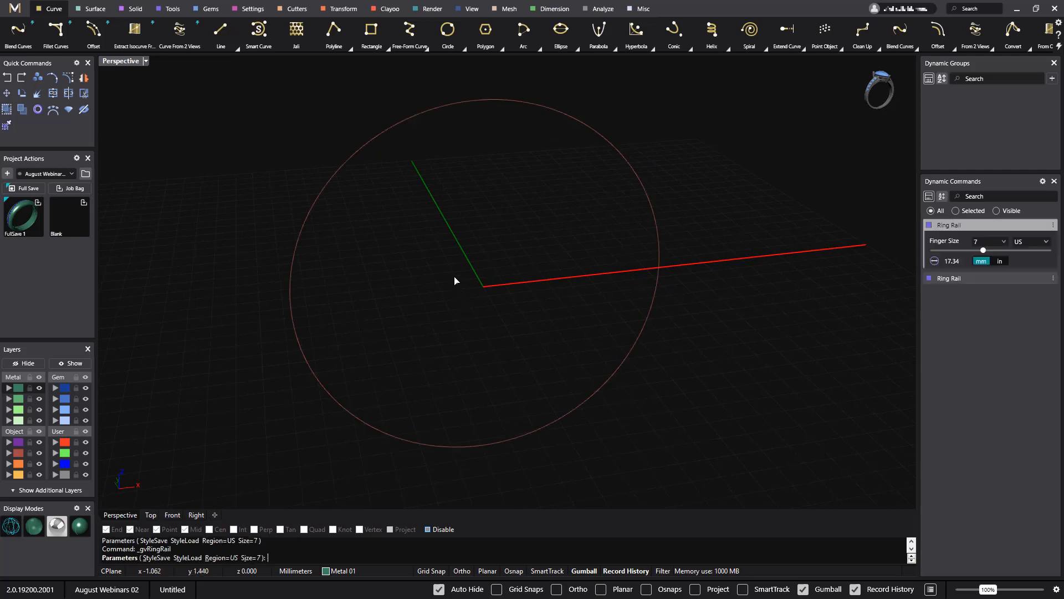
{"action": "right_click", "coordinate": [455, 284]}
{"action": "right_click_drag", "start_coordinate": [576, 320], "coordinate": [469, 320]}
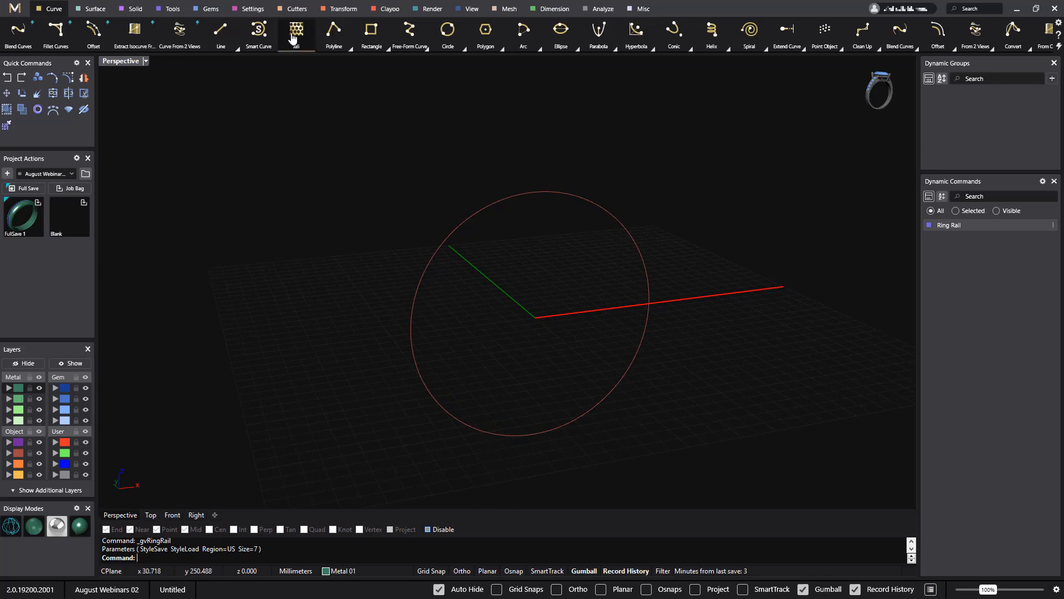
Place a profile on the ring rail with Profile Placer, using shape 03 from the Shank profile library.
{"action": "left_click", "coordinate": [492, 204]}
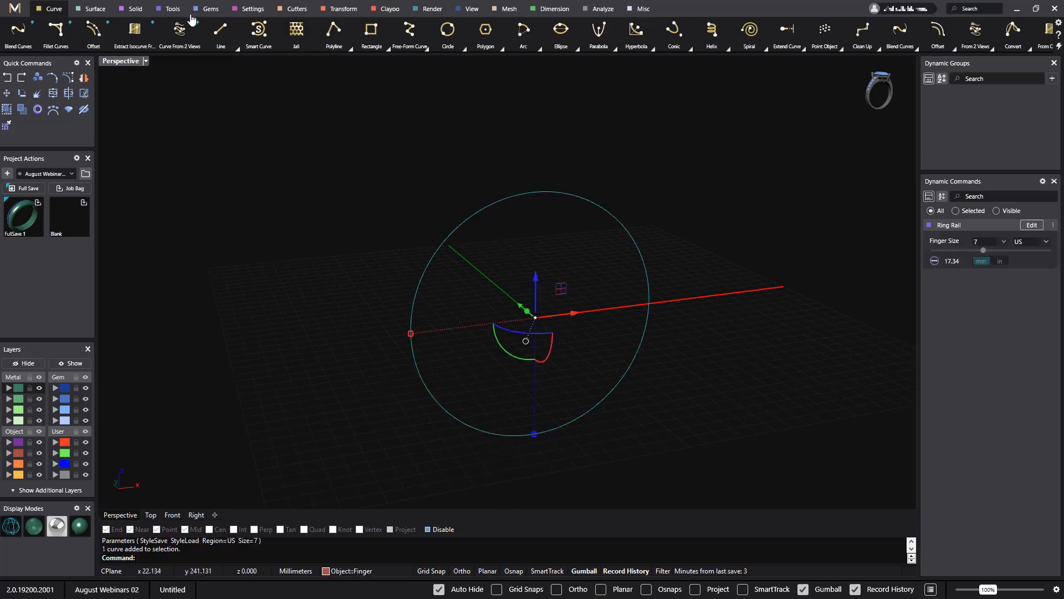
{"action": "left_click", "coordinate": [169, 9]}
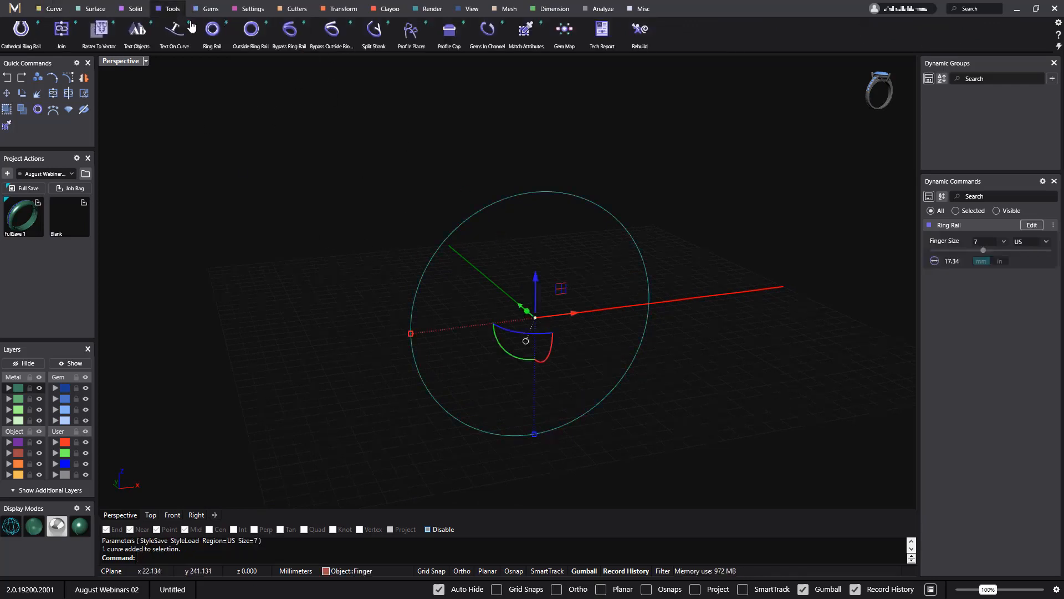
{"action": "left_click", "coordinate": [410, 38]}
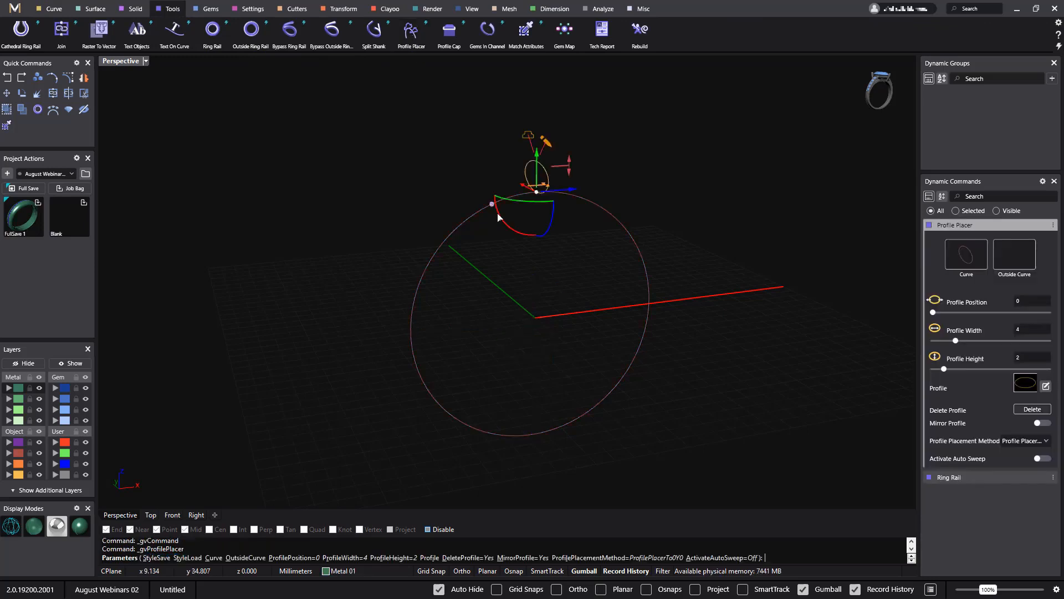
{"action": "right_click_drag", "start_coordinate": [577, 294], "coordinate": [632, 280]}
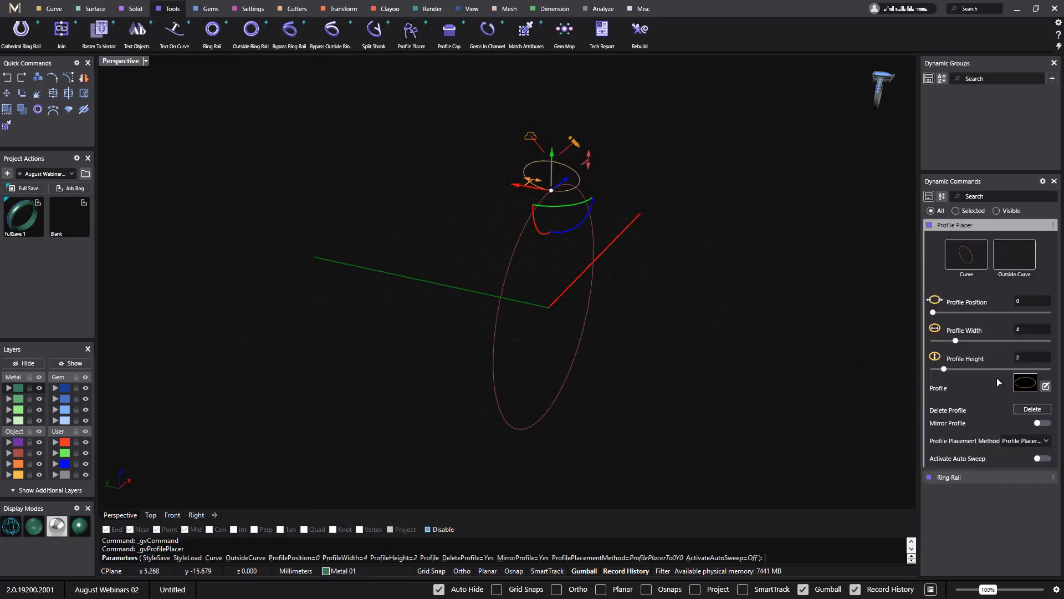
{"action": "left_click", "coordinate": [1029, 390]}
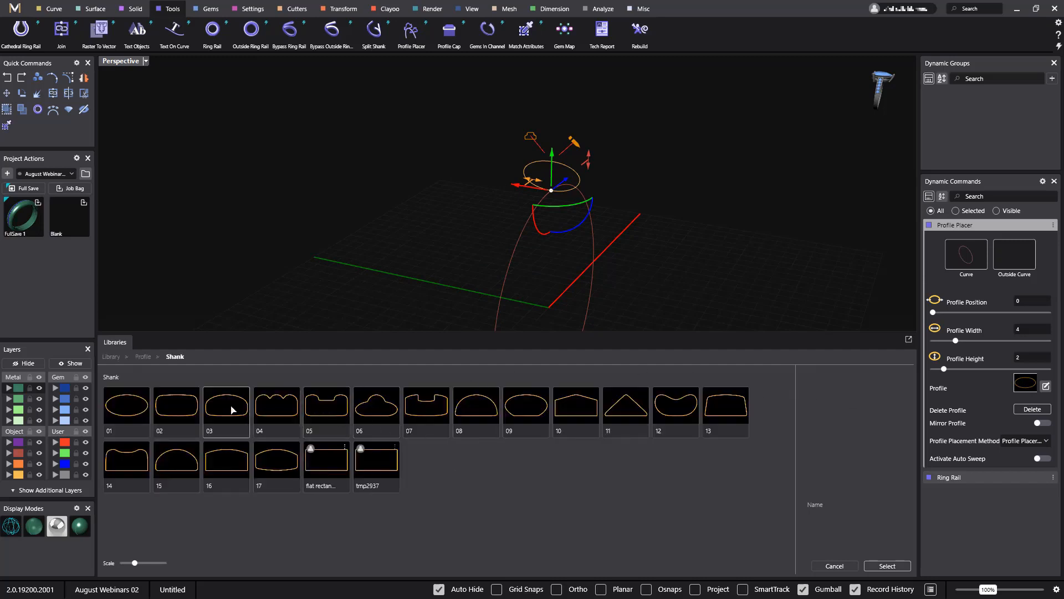
{"action": "double_click", "coordinate": [232, 409]}
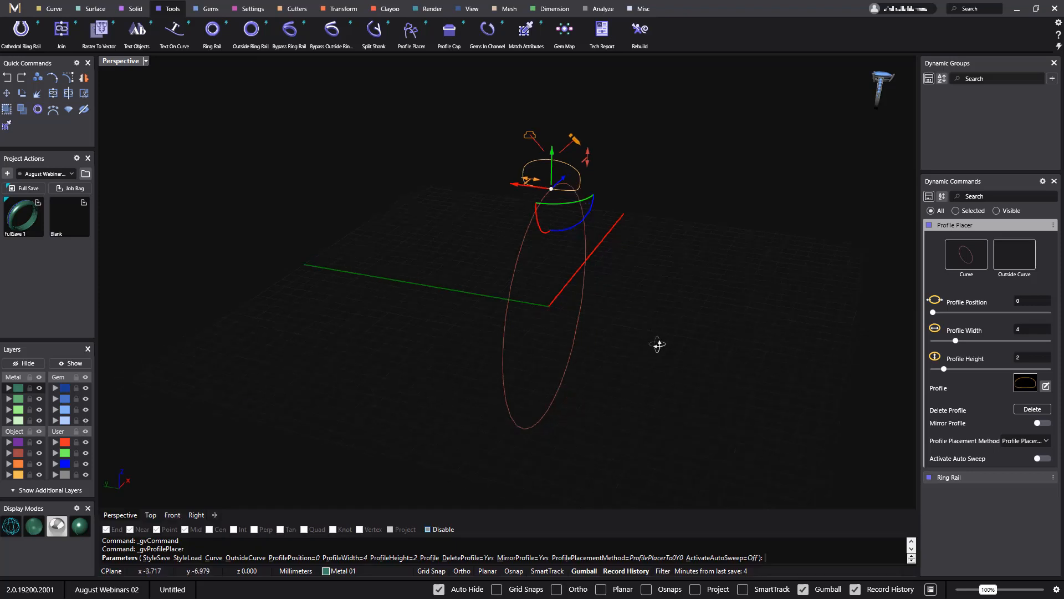
{"action": "right_click_drag", "start_coordinate": [658, 344], "coordinate": [654, 393]}
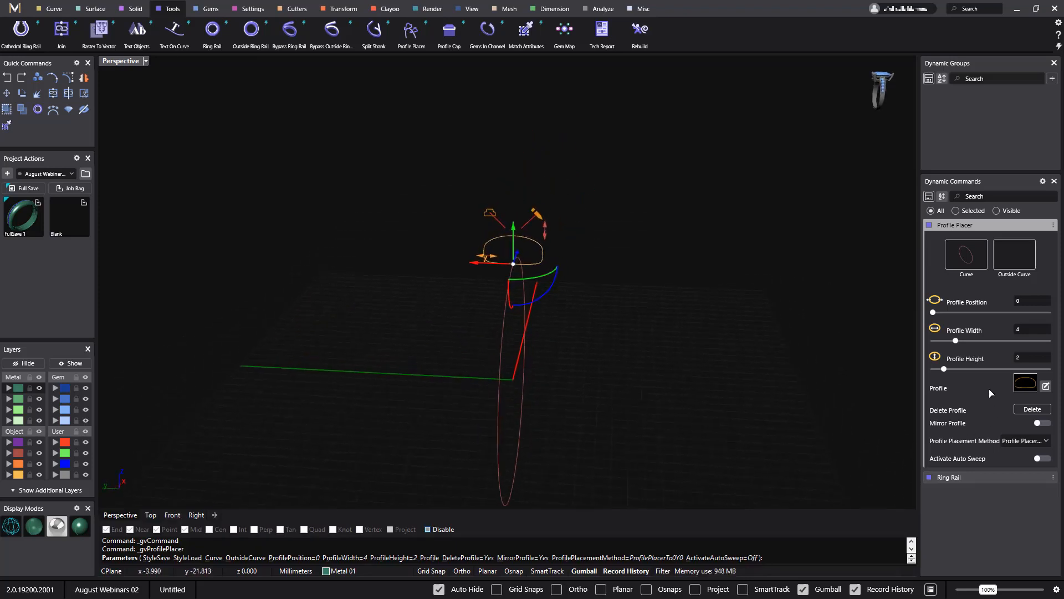
Set the profile width to 5 mm, activate auto sweep to form the band, and finish the Profile Placer command.
{"action": "left_click", "coordinate": [1025, 331]}
{"action": "mouse_move", "coordinate": [744, 385]}
{"action": "right_mouse_down"}
{"action": "mouse_move", "coordinate": [708, 387]}
{"action": "mouse_move", "coordinate": [732, 392]}
{"action": "right_mouse_up"}
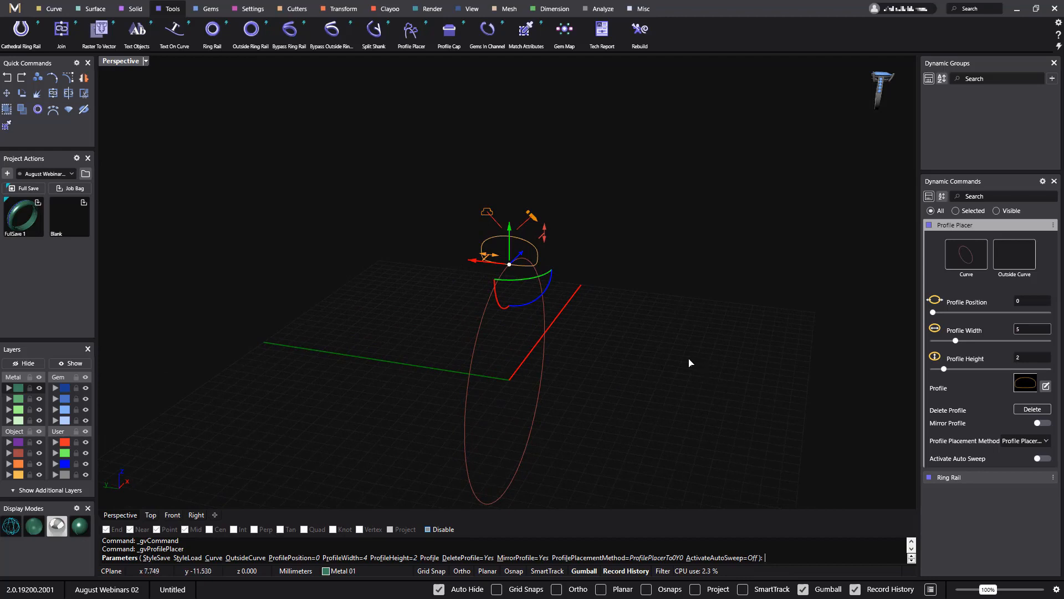
{"action": "left_click", "coordinate": [1042, 459]}
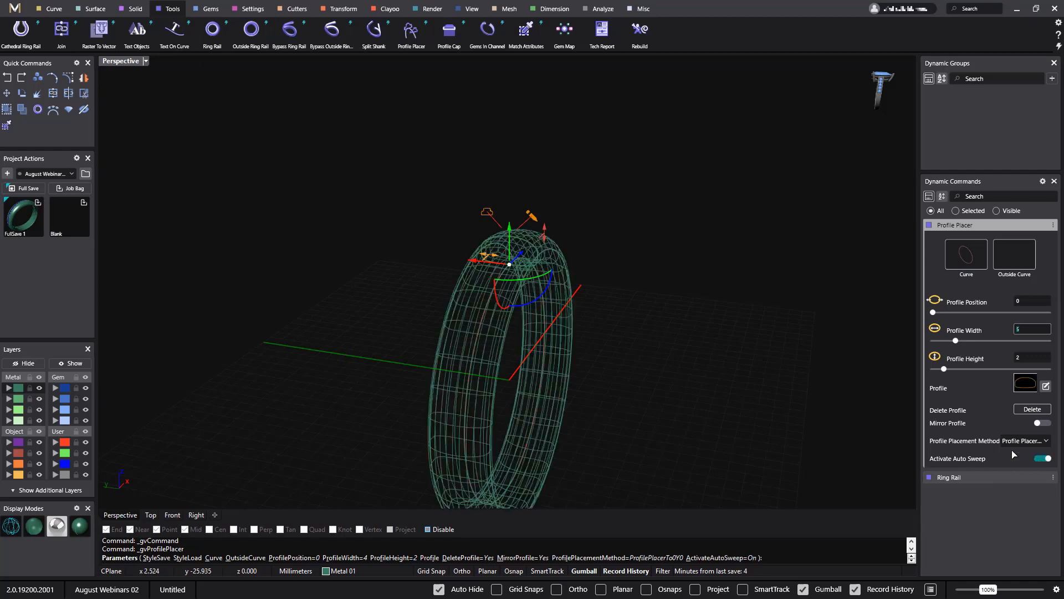
{"action": "right_click_drag", "start_coordinate": [728, 364], "coordinate": [817, 392]}
{"action": "right_click_drag", "start_coordinate": [682, 322], "coordinate": [670, 369]}
{"action": "right_click", "coordinate": [693, 357]}
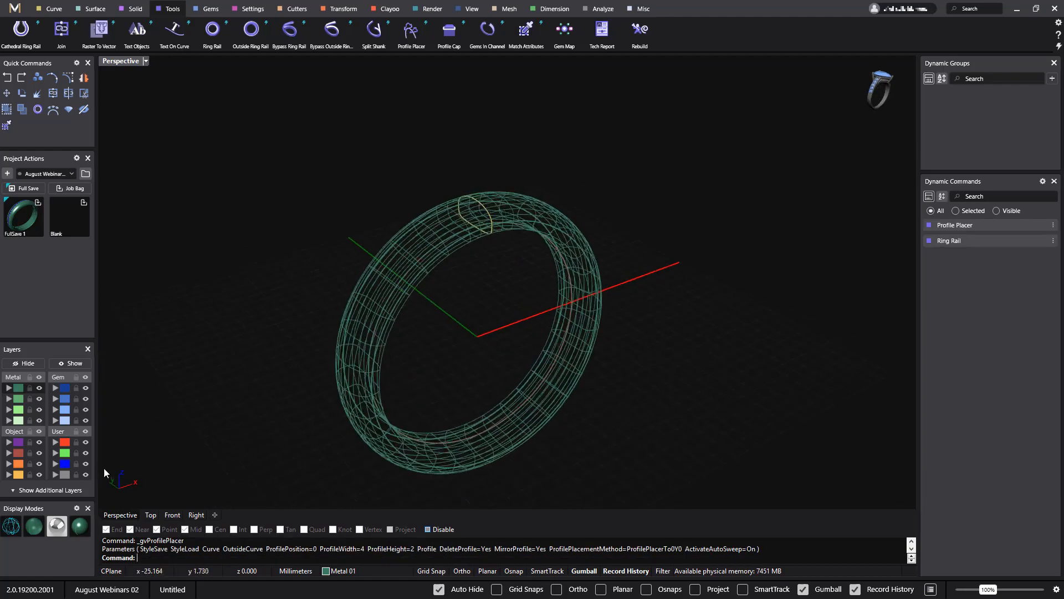
Switch the viewport from wireframe to a shaded metal display and inspect the band.
{"action": "left_click", "coordinate": [80, 526]}
{"action": "mouse_move", "coordinate": [262, 375]}
{"action": "right_mouse_down"}
{"action": "mouse_move", "coordinate": [419, 365]}
{"action": "mouse_move", "coordinate": [309, 366]}
{"action": "mouse_move", "coordinate": [351, 398]}
{"action": "mouse_move", "coordinate": [524, 345]}
{"action": "mouse_move", "coordinate": [514, 382]}
{"action": "mouse_move", "coordinate": [632, 388]}
{"action": "mouse_move", "coordinate": [660, 361]}
{"action": "mouse_move", "coordinate": [649, 389]}
{"action": "right_mouse_up"}
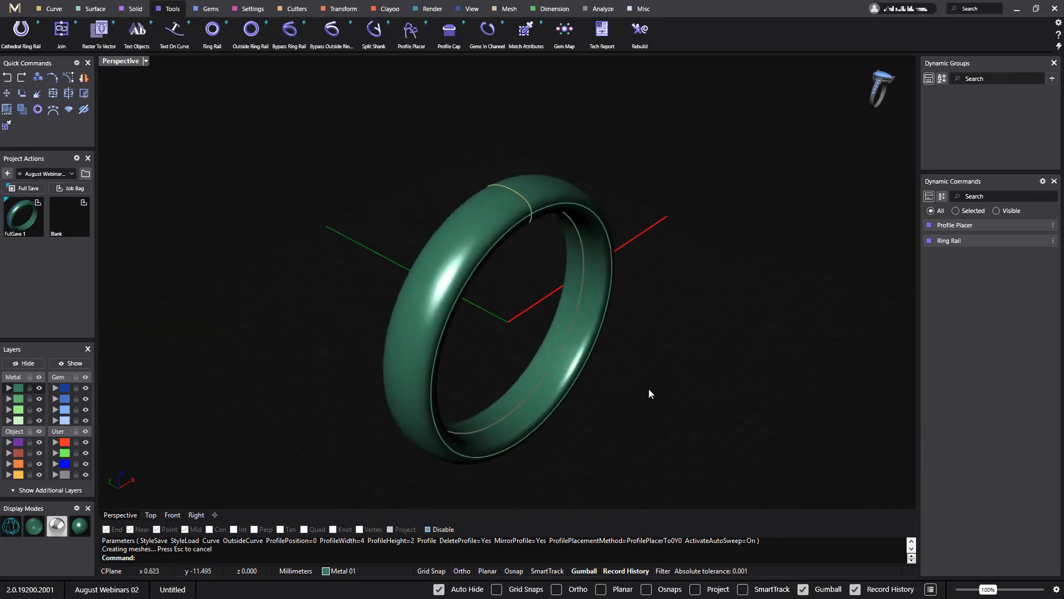
{"action": "right_click_drag", "start_coordinate": [708, 404], "coordinate": [680, 362]}
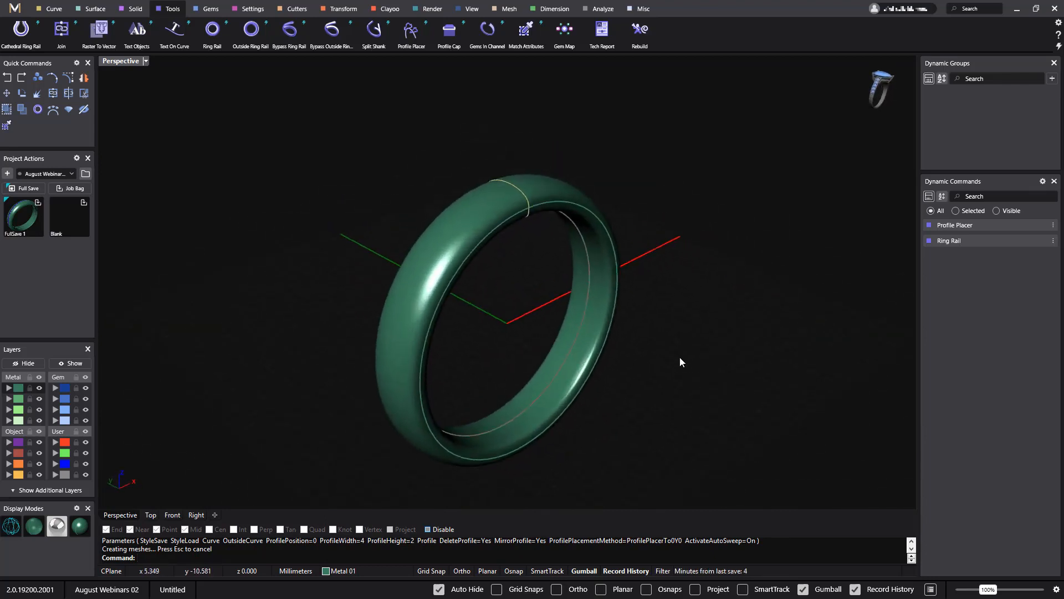
{"action": "right_click_drag", "start_coordinate": [680, 316], "coordinate": [547, 288]}
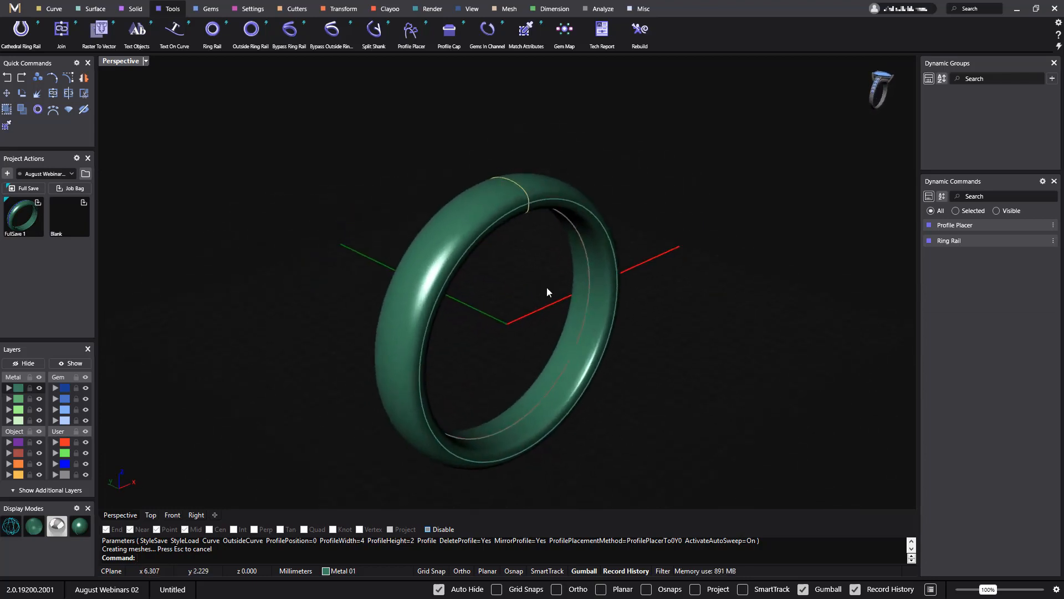
Calculate the band's metal weight in grams with Metal Weights, limited to selected materials.
{"action": "left_click", "coordinate": [14, 17]}
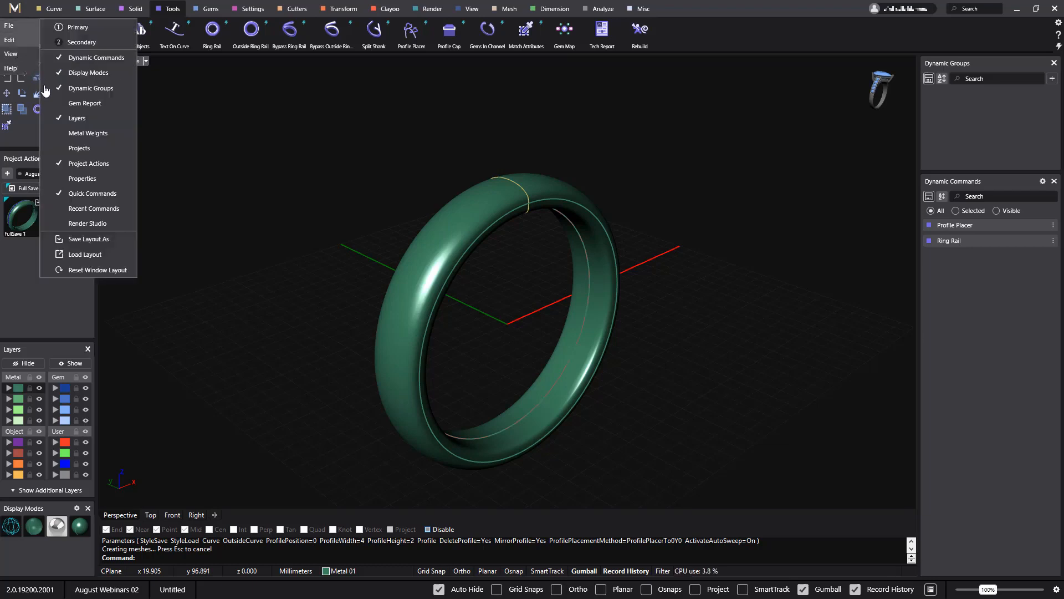
{"action": "left_click", "coordinate": [83, 134]}
{"action": "left_click", "coordinate": [966, 511]}
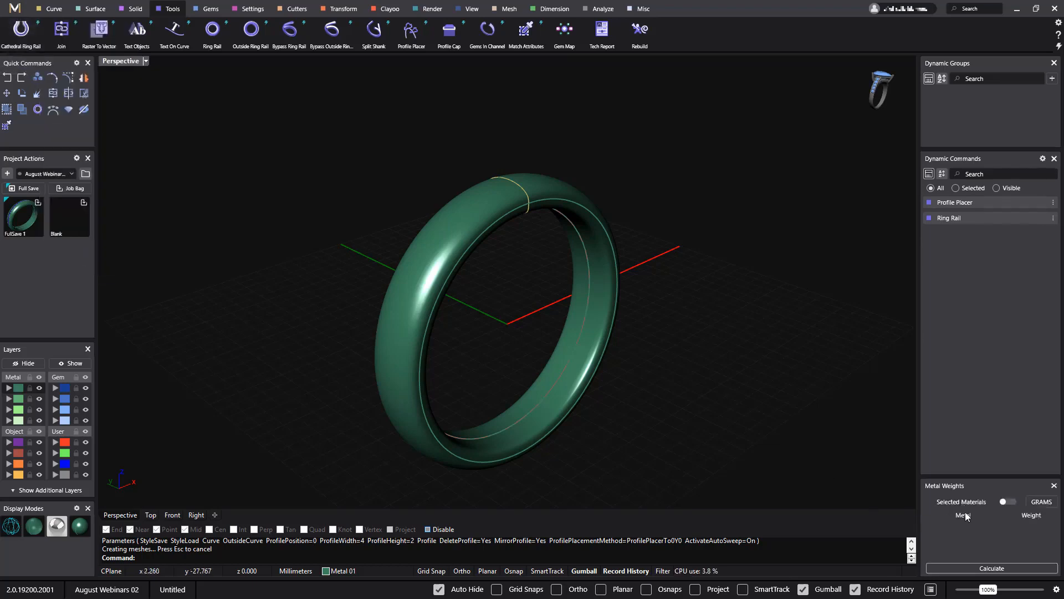
{"action": "left_click", "coordinate": [997, 501]}
{"action": "left_click", "coordinate": [590, 351]}
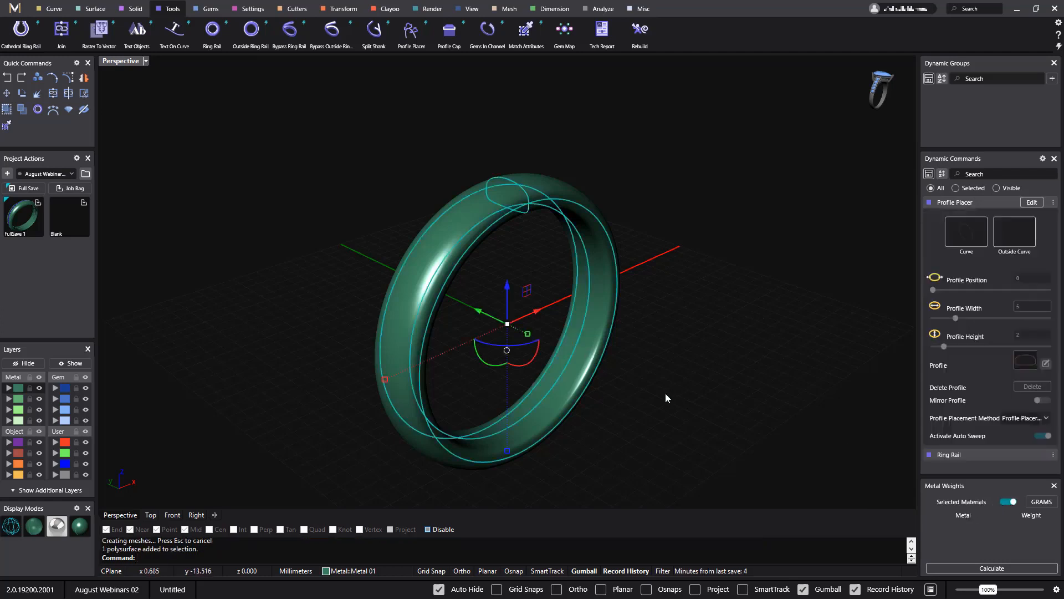
{"action": "left_click", "coordinate": [1001, 569]}
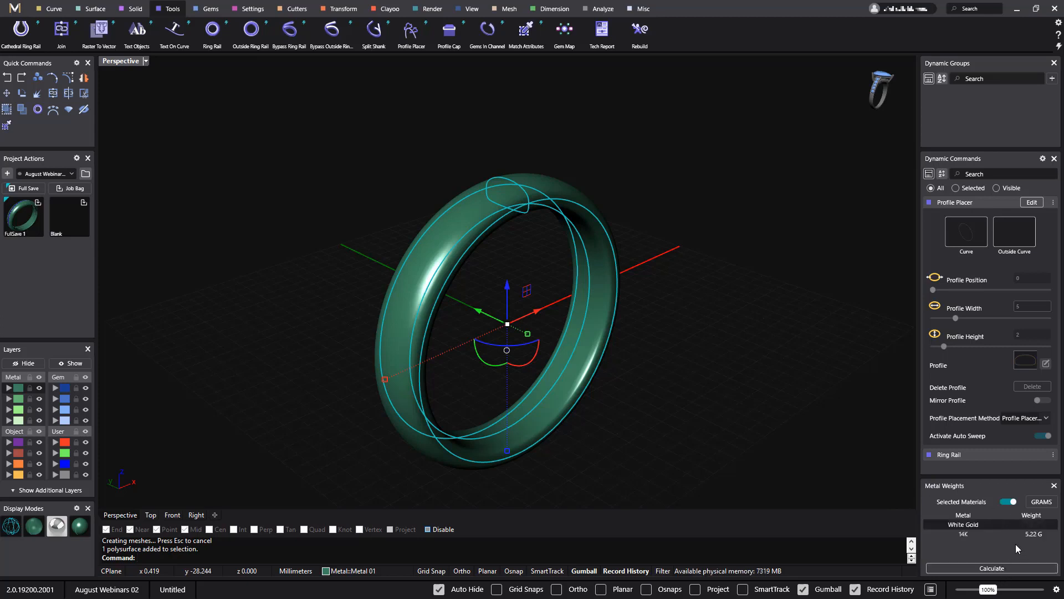
List the band's weight for all metals in an enlarged floating Metal Weights window, then close the window.
{"action": "left_click_drag", "start_coordinate": [990, 483], "coordinate": [758, 198]}
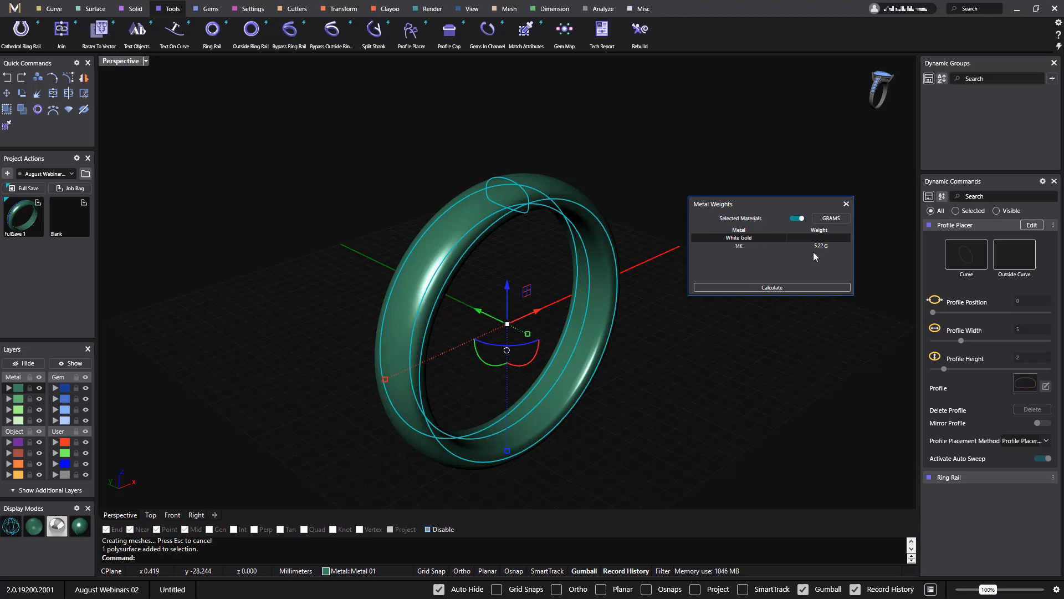
{"action": "left_click", "coordinate": [797, 218]}
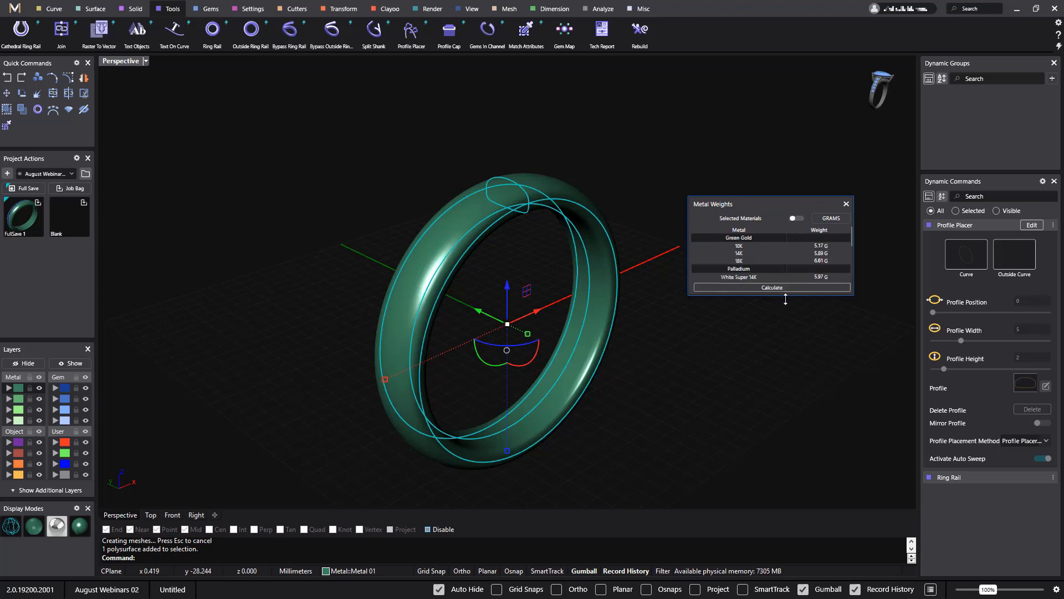
{"action": "left_click_drag", "start_coordinate": [786, 300], "coordinate": [787, 483]}
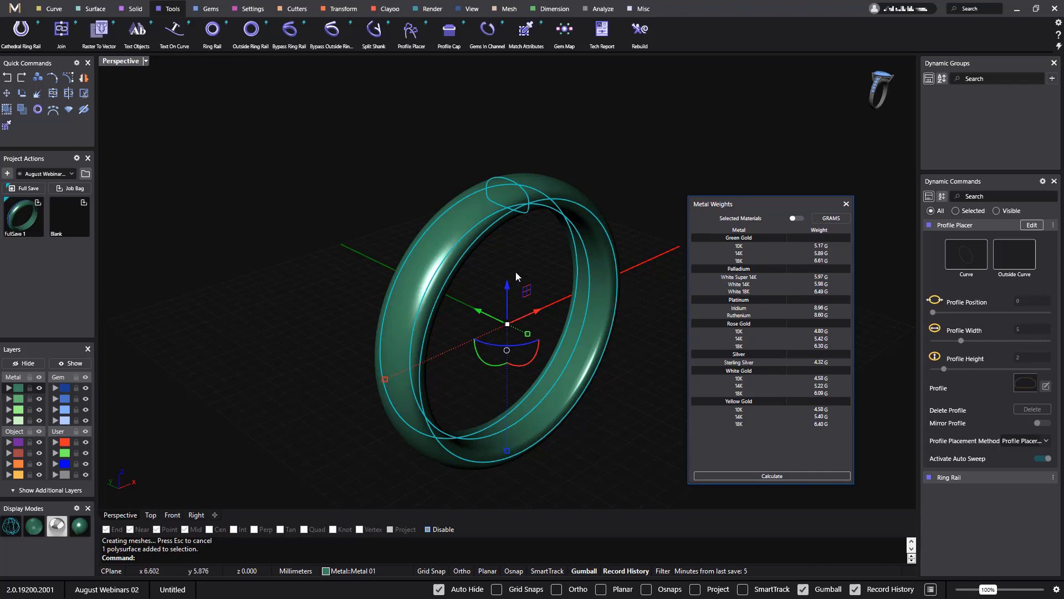
{"action": "scroll", "coordinate": [512, 274], "scroll_direction": "up", "scroll_amount": 2}
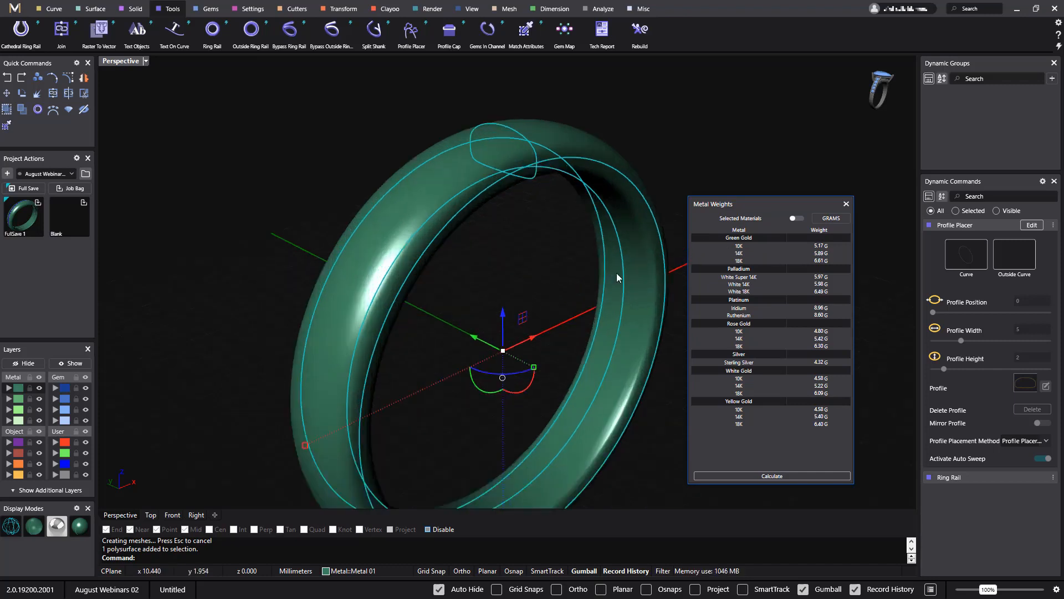
{"action": "left_click", "coordinate": [847, 204]}
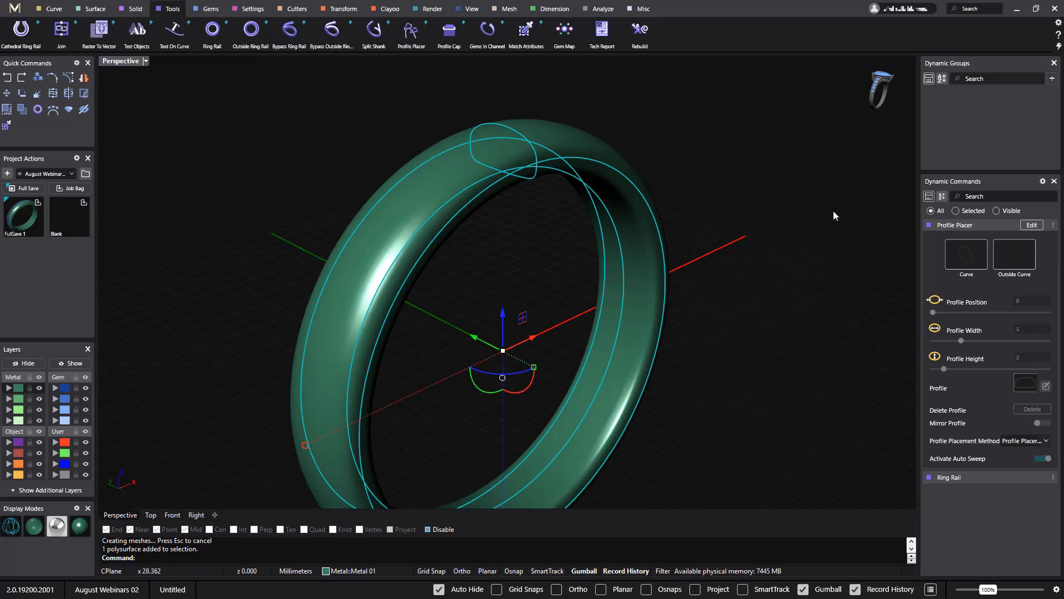
{"action": "right_click_drag", "start_coordinate": [573, 269], "coordinate": [637, 242]}
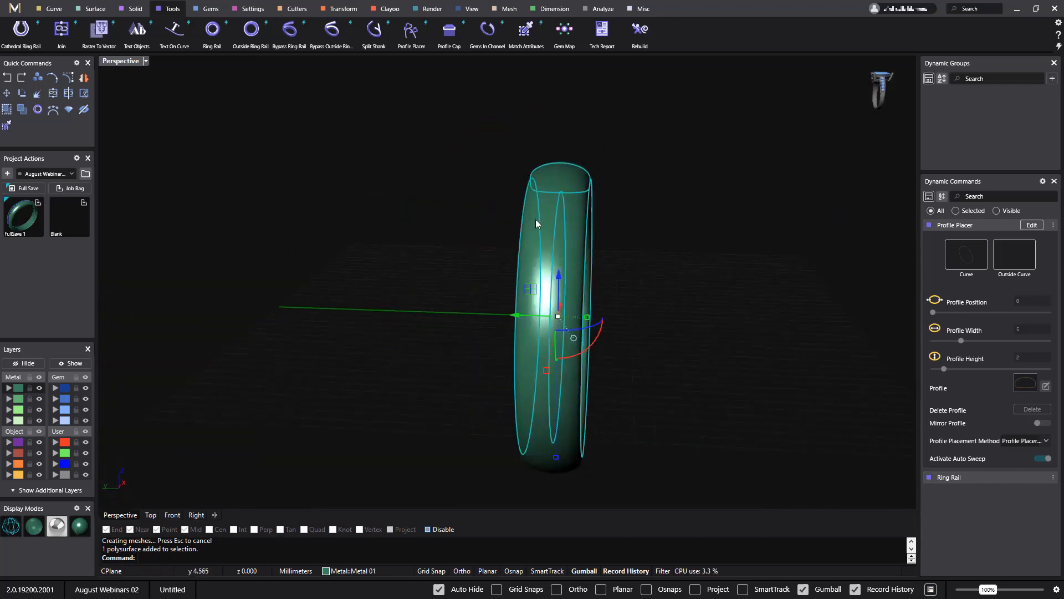
{"action": "right_click_drag", "start_coordinate": [689, 371], "coordinate": [658, 370]}
{"action": "left_click", "coordinate": [701, 338]}
{"action": "right_click_drag", "start_coordinate": [700, 338], "coordinate": [653, 348]}
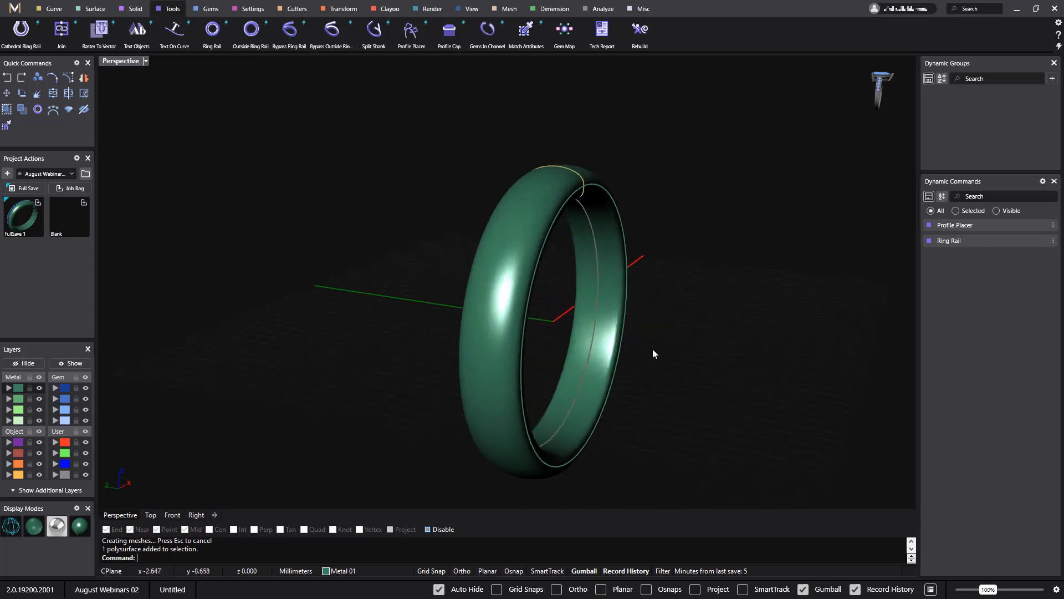
Place a second profile on the ring rail with Profile Placer, using the flat rectangle shape from the Shank library.
{"action": "left_click", "coordinate": [593, 334]}
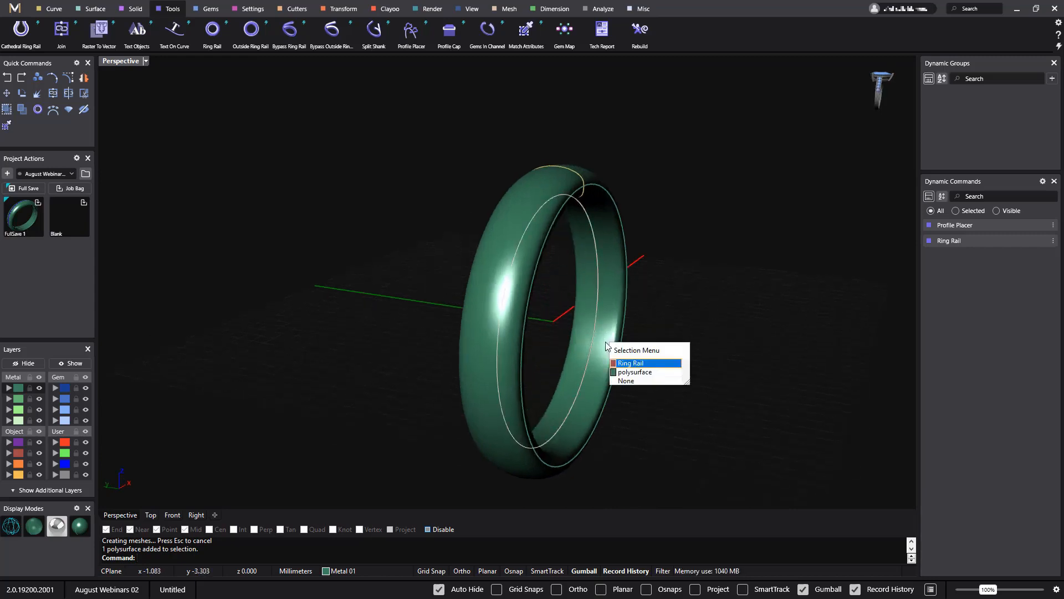
{"action": "left_click", "coordinate": [631, 367]}
{"action": "right_click_drag", "start_coordinate": [660, 271], "coordinate": [689, 283]}
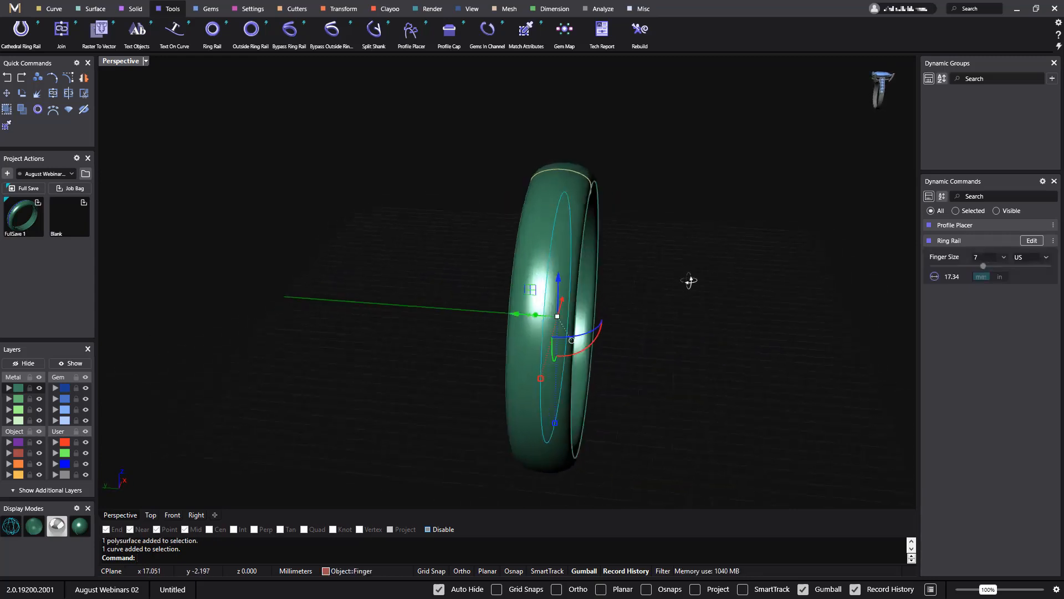
{"action": "left_click", "coordinate": [172, 515]}
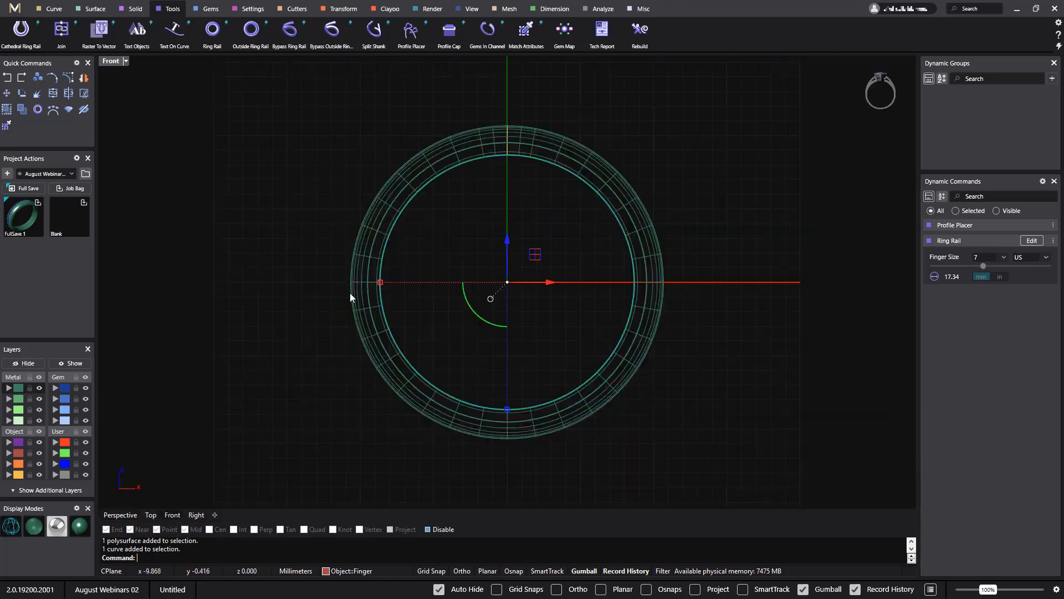
{"action": "left_click", "coordinate": [196, 515]}
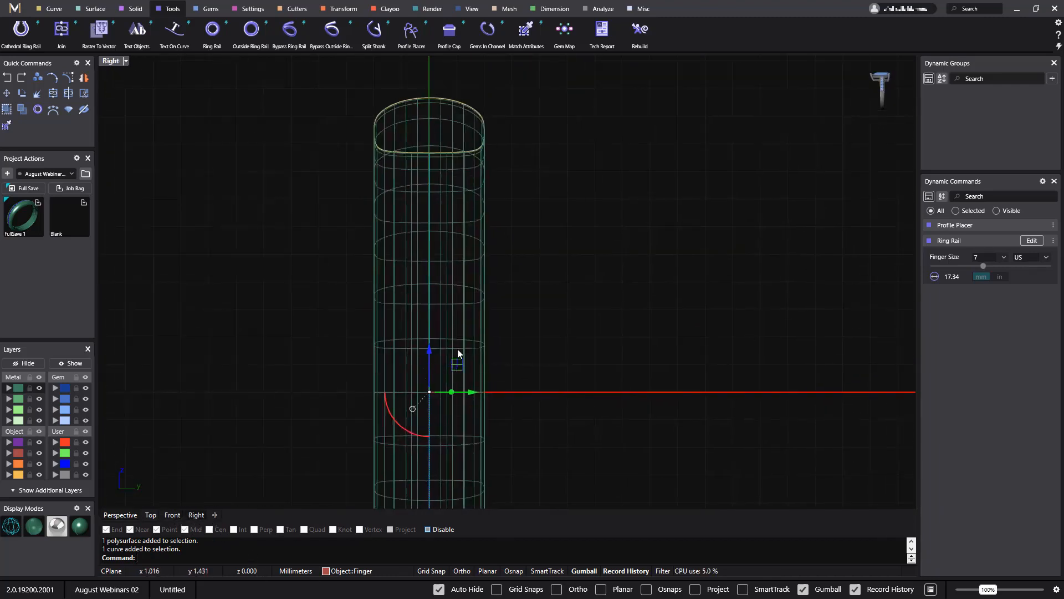
{"action": "left_click", "coordinate": [411, 31]}
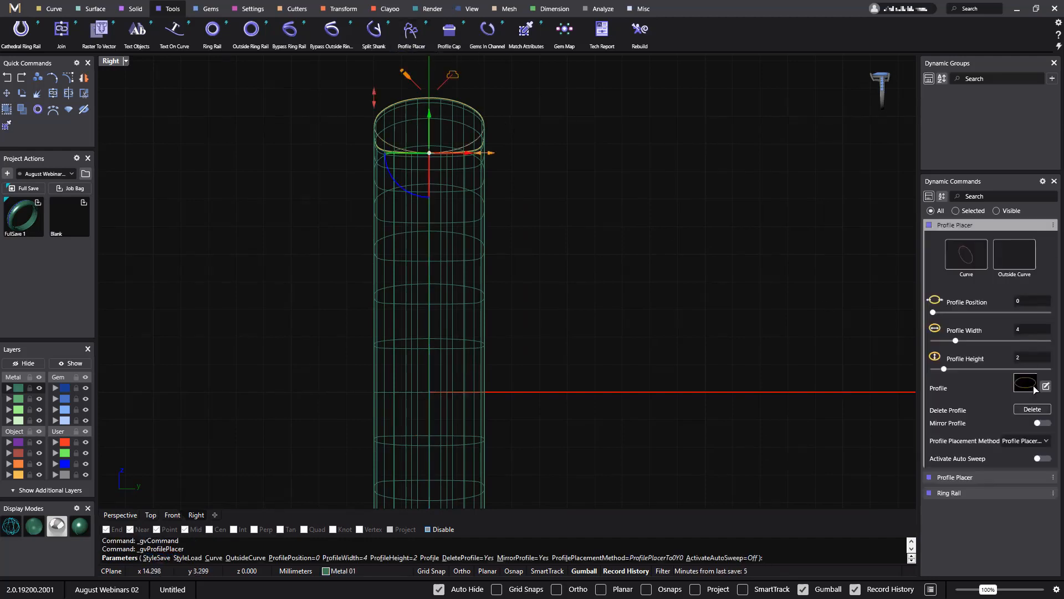
{"action": "left_click", "coordinate": [1030, 387]}
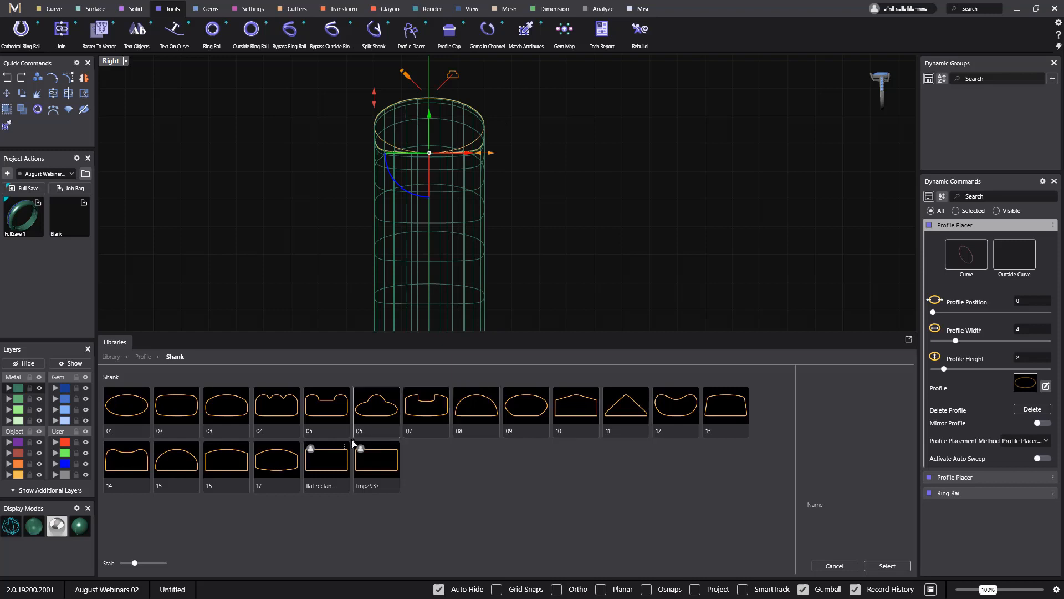
{"action": "left_click", "coordinate": [340, 471]}
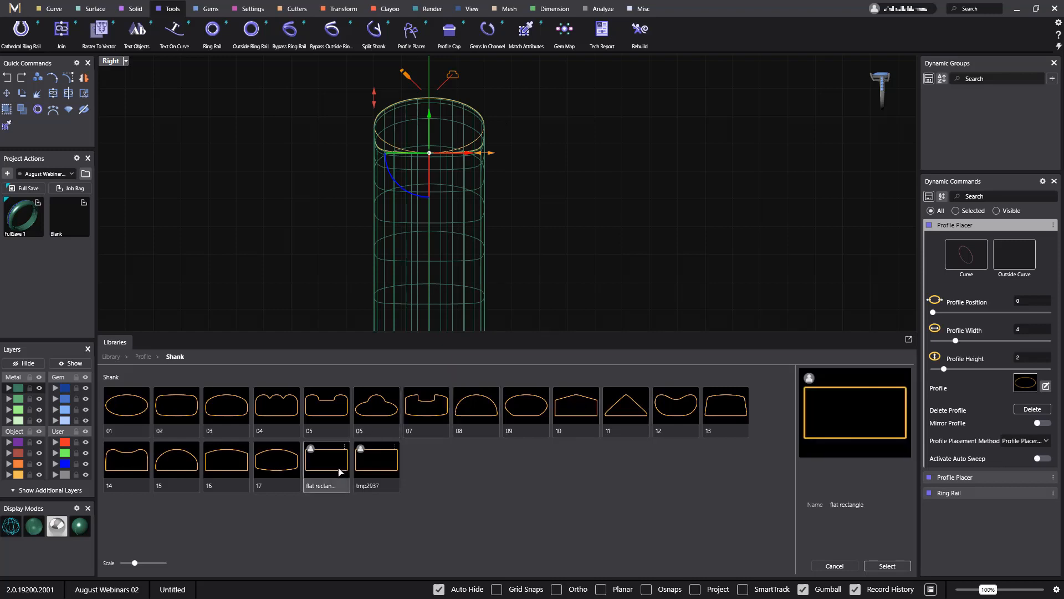
{"action": "left_click", "coordinate": [869, 566]}
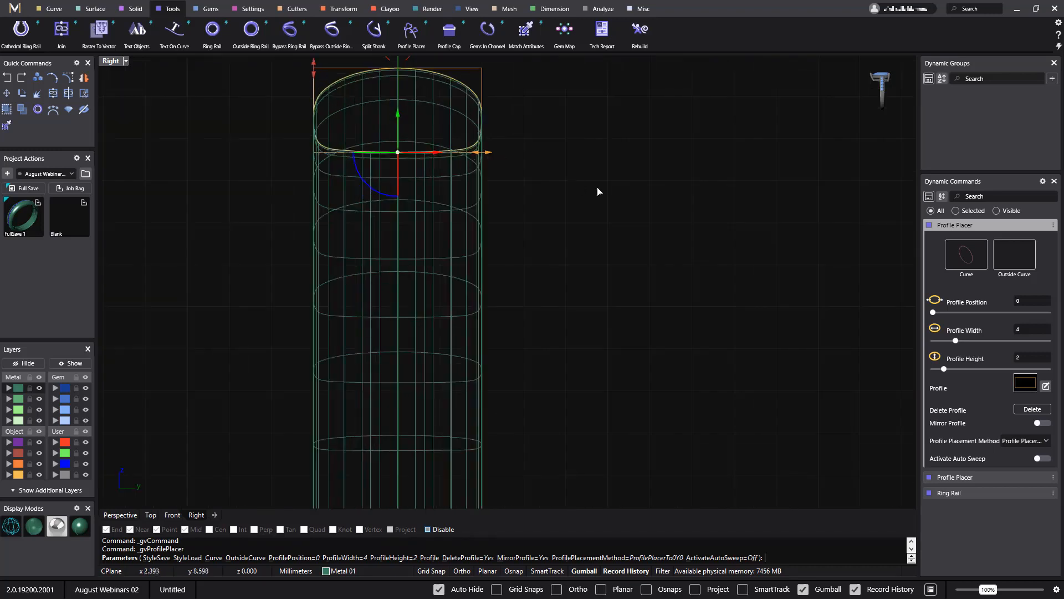
{"action": "right_click_drag", "start_coordinate": [659, 228], "coordinate": [850, 378]}
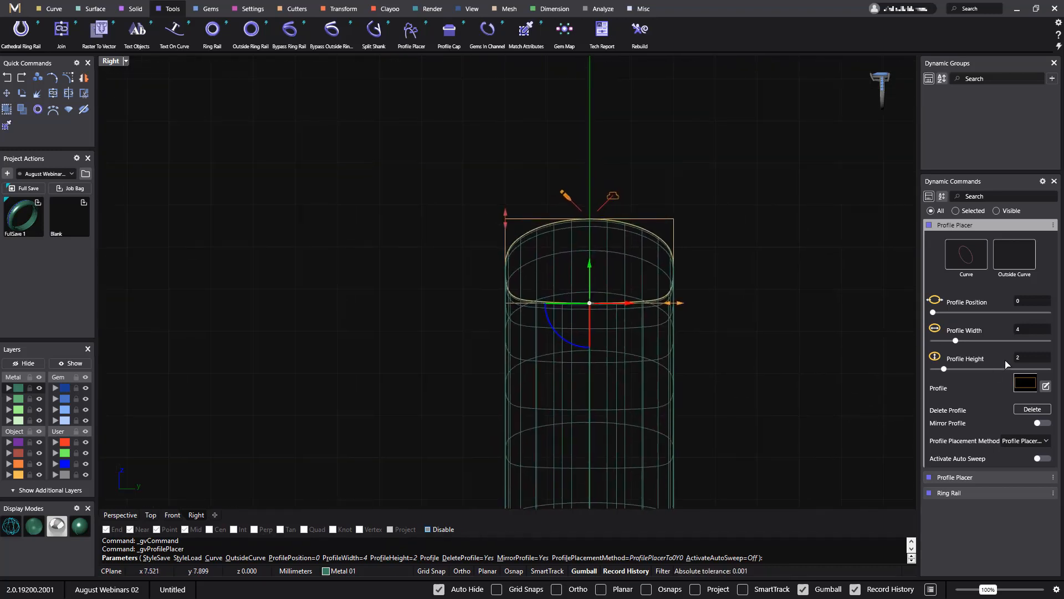
Set the rectangular profile at rail position 0 to 1.5 mm wide and raise its height to 2.2 mm.
{"action": "left_click", "coordinate": [1029, 332]}
{"action": "key", "text": "Return"}
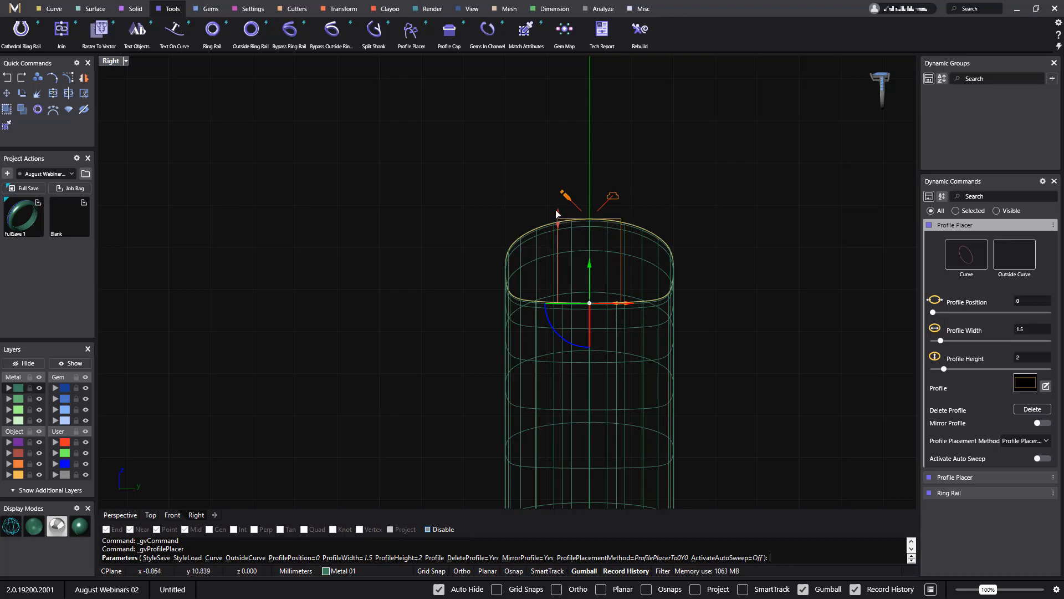
{"action": "left_click_drag", "start_coordinate": [559, 220], "coordinate": [559, 213]}
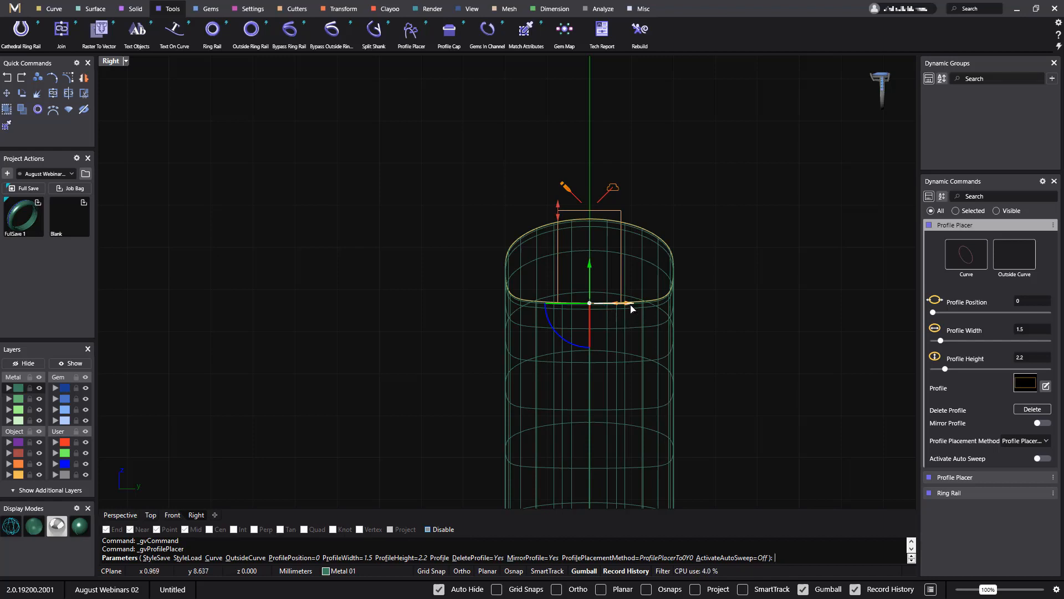
Move the profile at rail position 0 sideways toward positive Y until one edge sits on the rail's centerline.
{"action": "scroll", "coordinate": [632, 313], "scroll_direction": "up", "scroll_amount": 3}
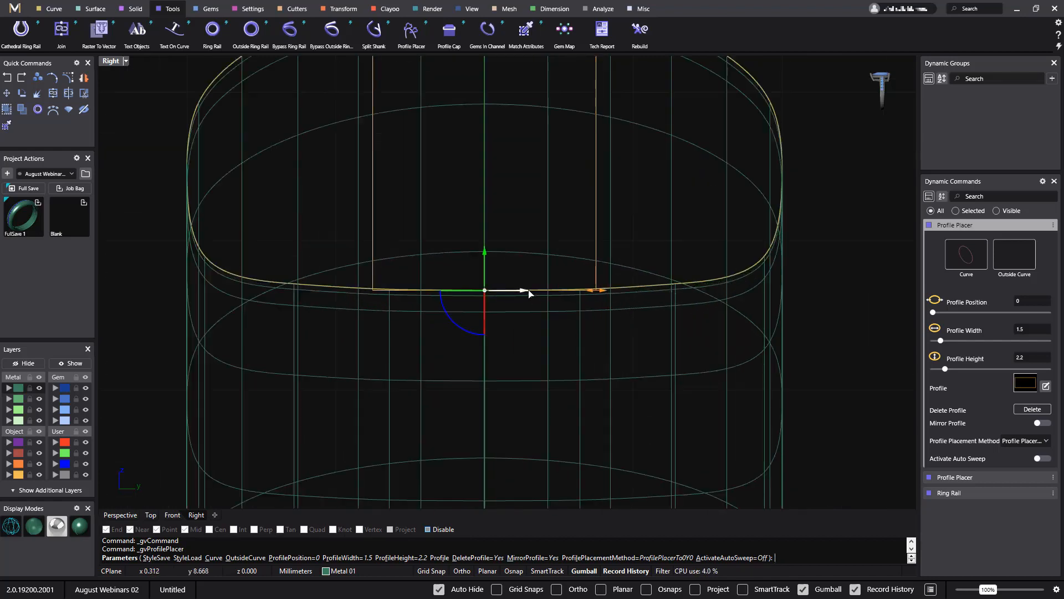
{"action": "left_click_drag", "start_coordinate": [522, 290], "coordinate": [637, 320]}
{"action": "scroll", "coordinate": [635, 313], "scroll_direction": "down", "scroll_amount": 15}
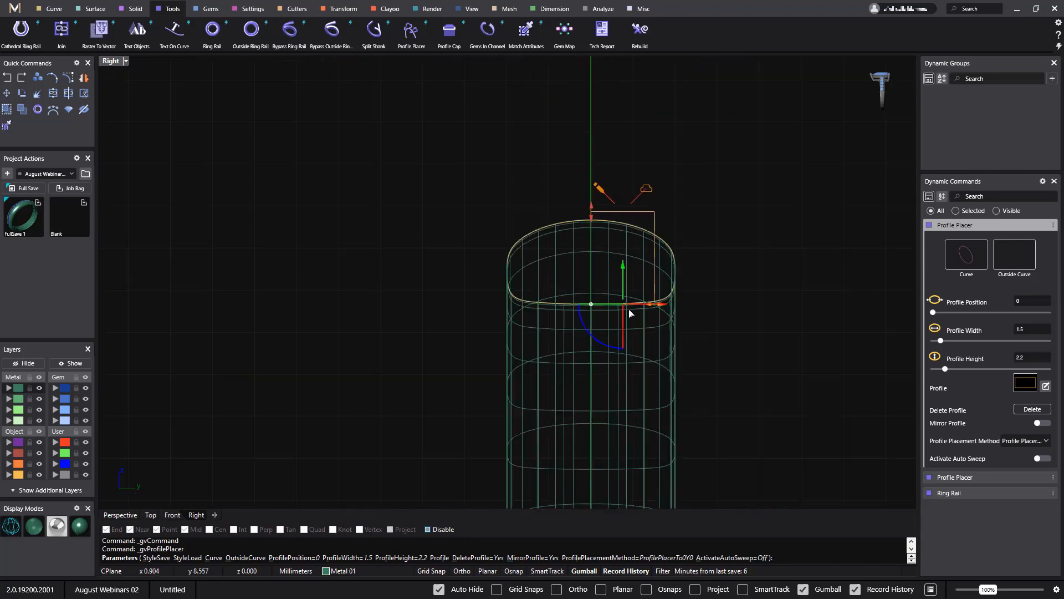
Add the same rectangular profile at rail position 0.5 and shift it toward positive Y until its edge meets the centerline.
{"action": "right_click_drag", "start_coordinate": [702, 390], "coordinate": [643, 177]}
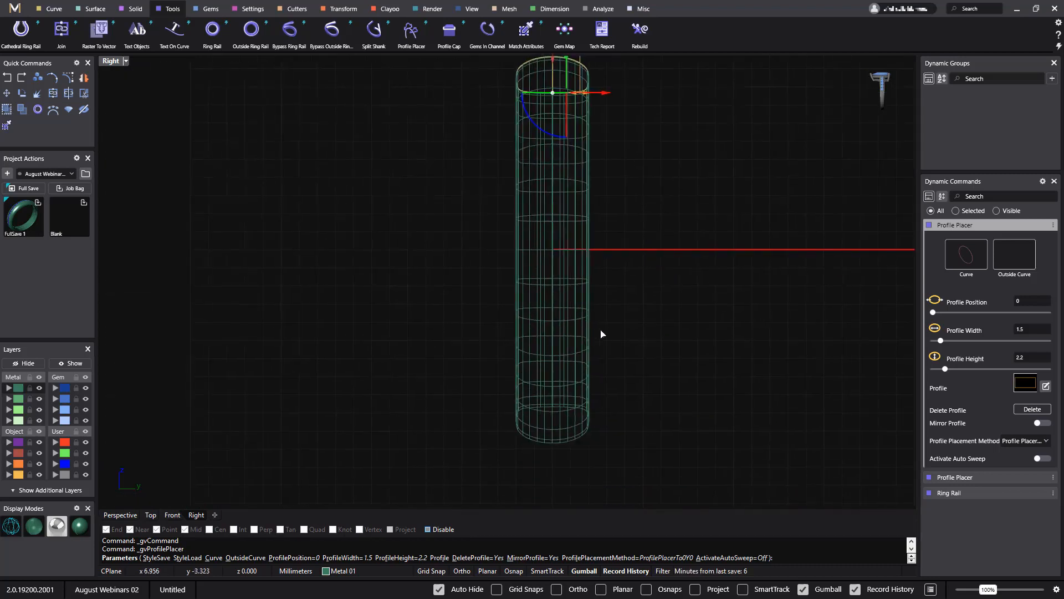
{"action": "left_click", "coordinate": [553, 412]}
{"action": "scroll", "coordinate": [558, 417], "scroll_direction": "up", "scroll_amount": 8}
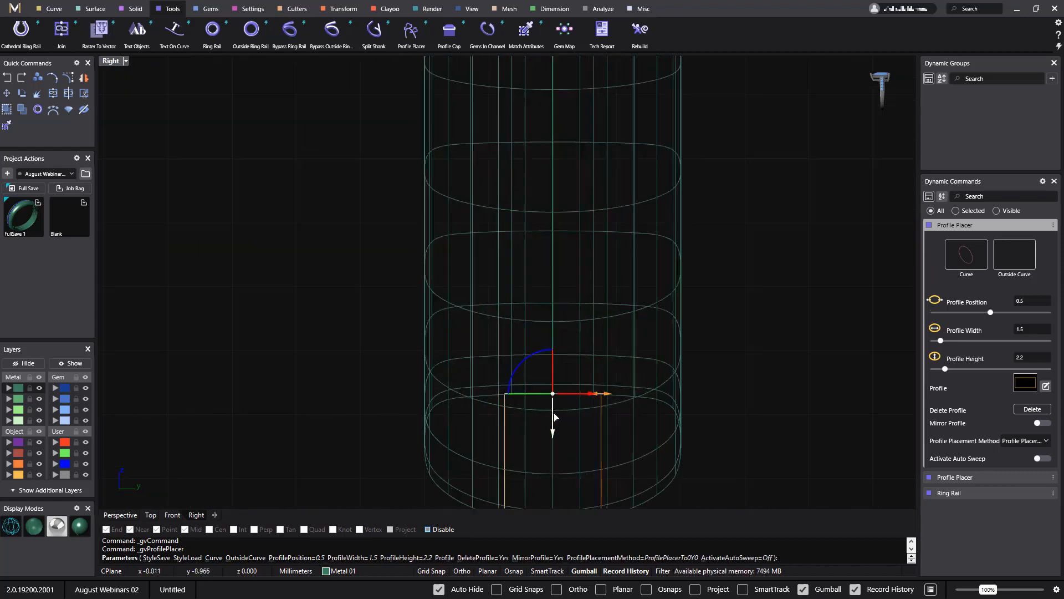
{"action": "scroll", "coordinate": [559, 416], "scroll_direction": "up", "scroll_amount": 3}
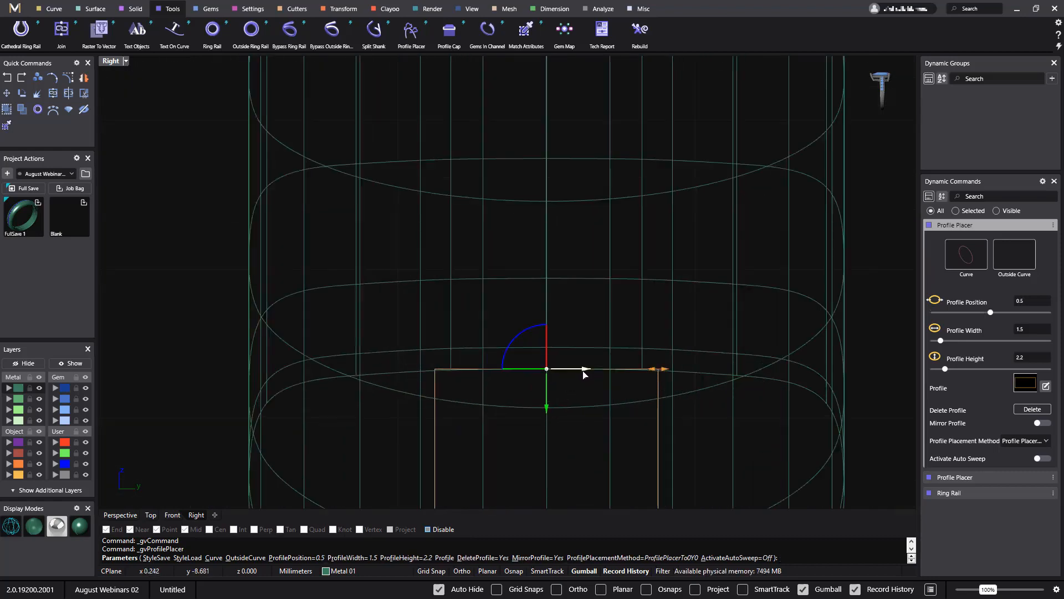
{"action": "left_click_drag", "start_coordinate": [583, 368], "coordinate": [479, 353]}
{"action": "left_click_drag", "start_coordinate": [599, 403], "coordinate": [696, 421]}
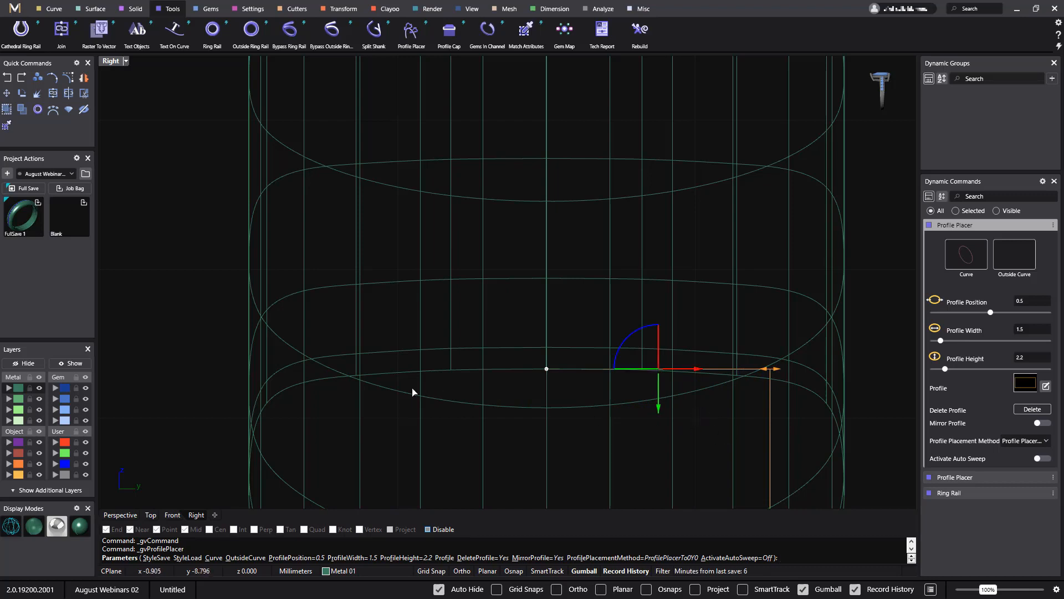
Add another 1.5 by 2.2 mm rectangular profile at rail position 0.25, working in the Top view.
{"action": "left_click", "coordinate": [149, 515]}
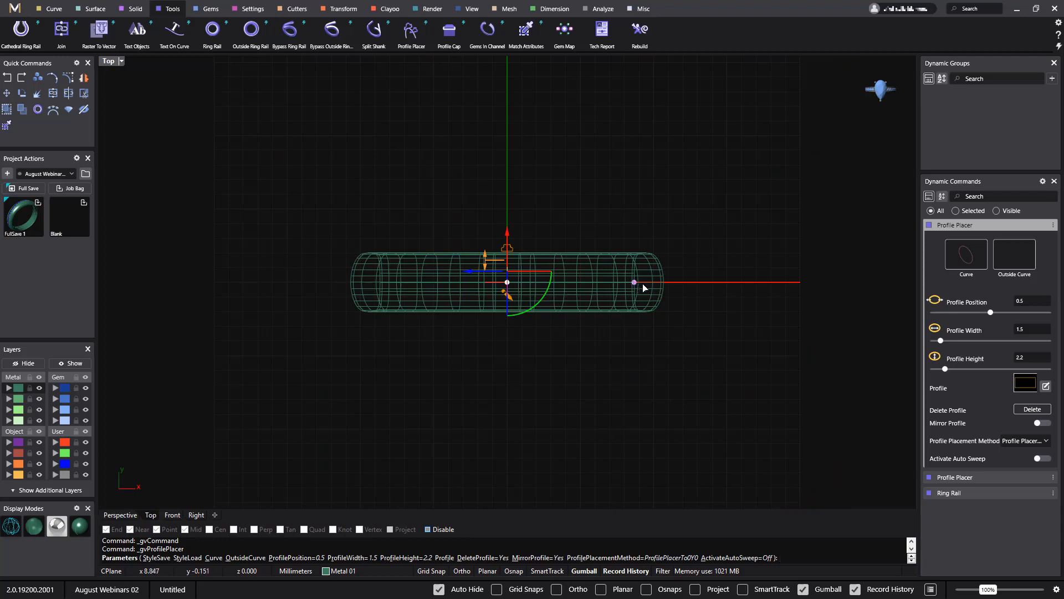
{"action": "scroll", "coordinate": [644, 289], "scroll_direction": "up", "scroll_amount": 3}
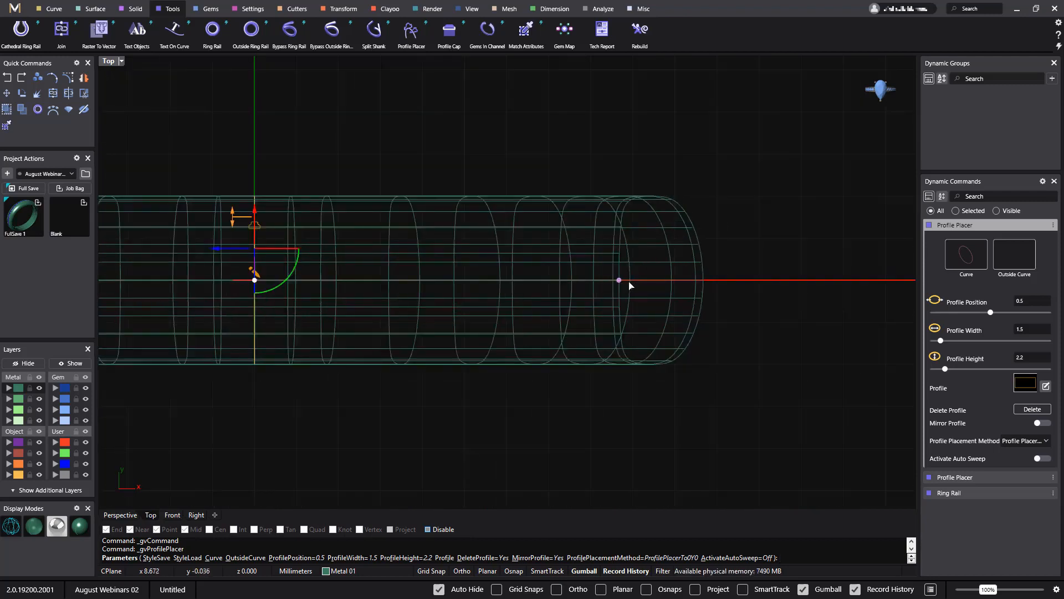
{"action": "left_click", "coordinate": [620, 281]}
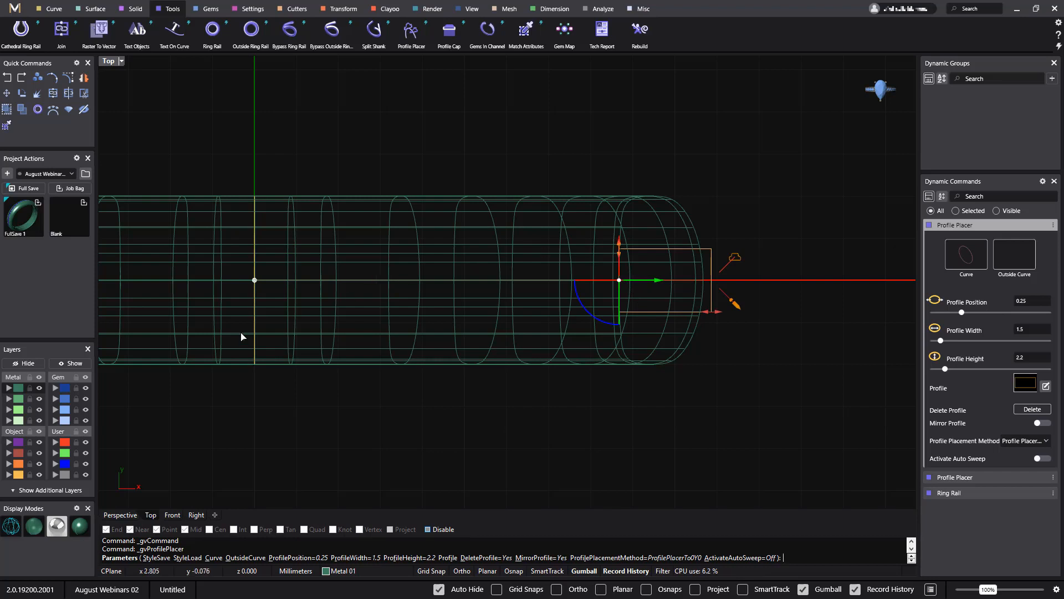
{"action": "right_click_drag", "start_coordinate": [385, 415], "coordinate": [564, 373]}
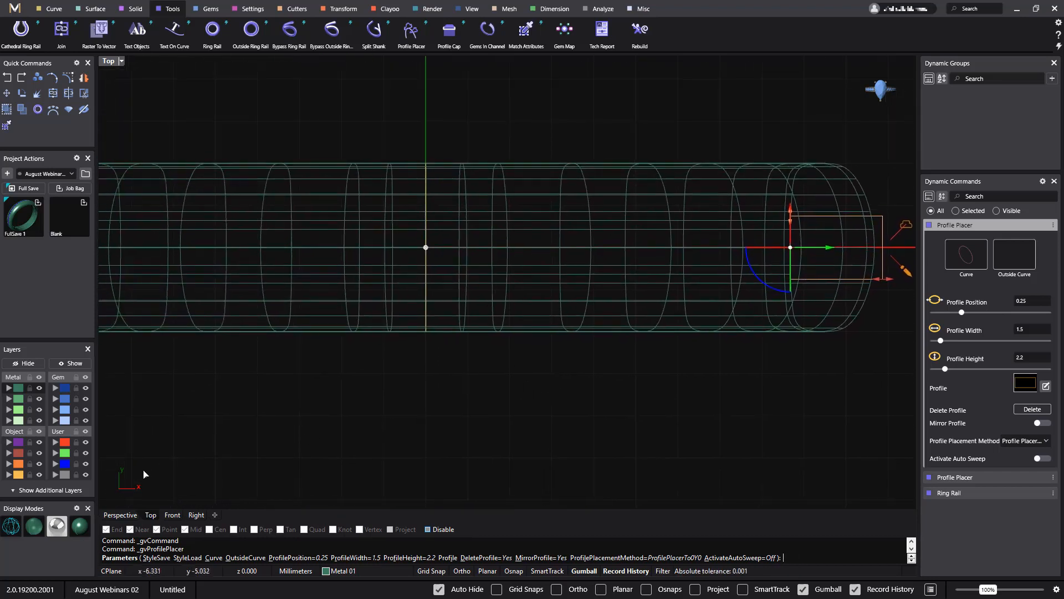
Show all four viewports and shift the profile at rail position 0.25 toward negative Y until its edge meets the centerline.
{"action": "double_click", "coordinate": [108, 61]}
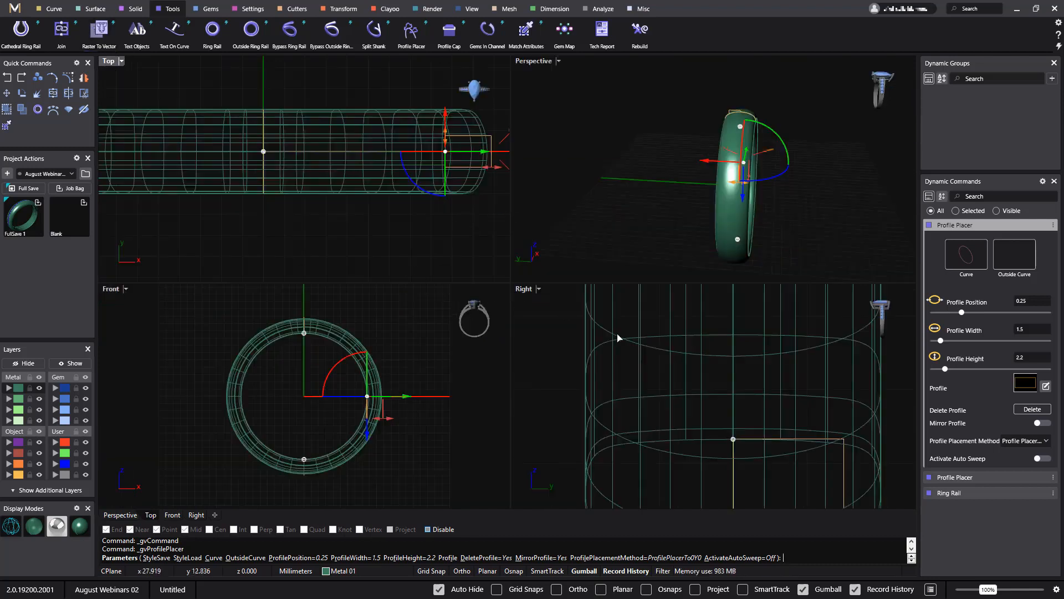
{"action": "scroll", "coordinate": [692, 393], "scroll_direction": "down", "scroll_amount": 5}
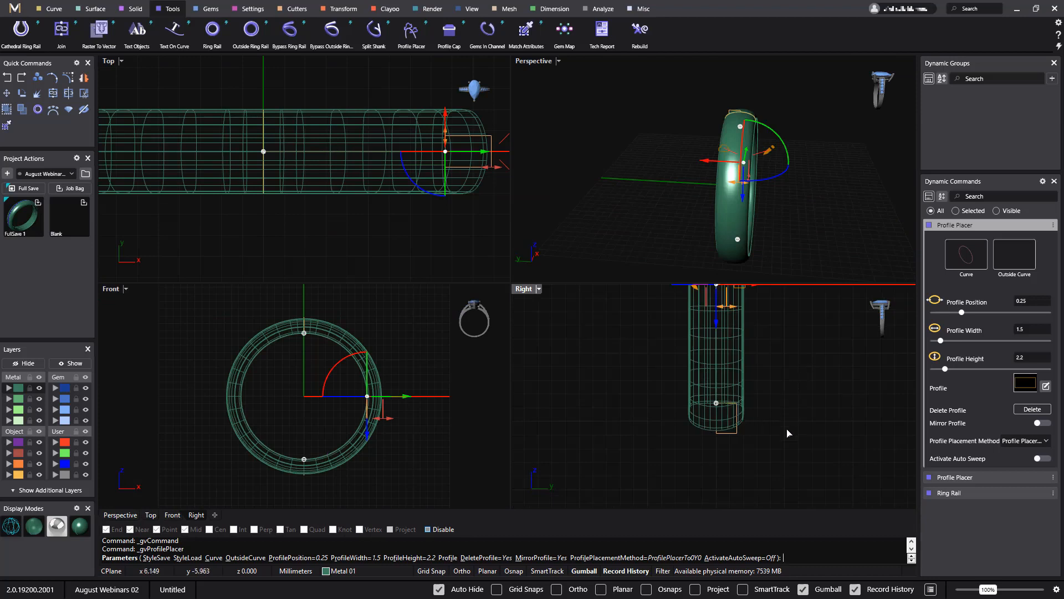
{"action": "right_click_drag", "start_coordinate": [782, 412], "coordinate": [779, 363]}
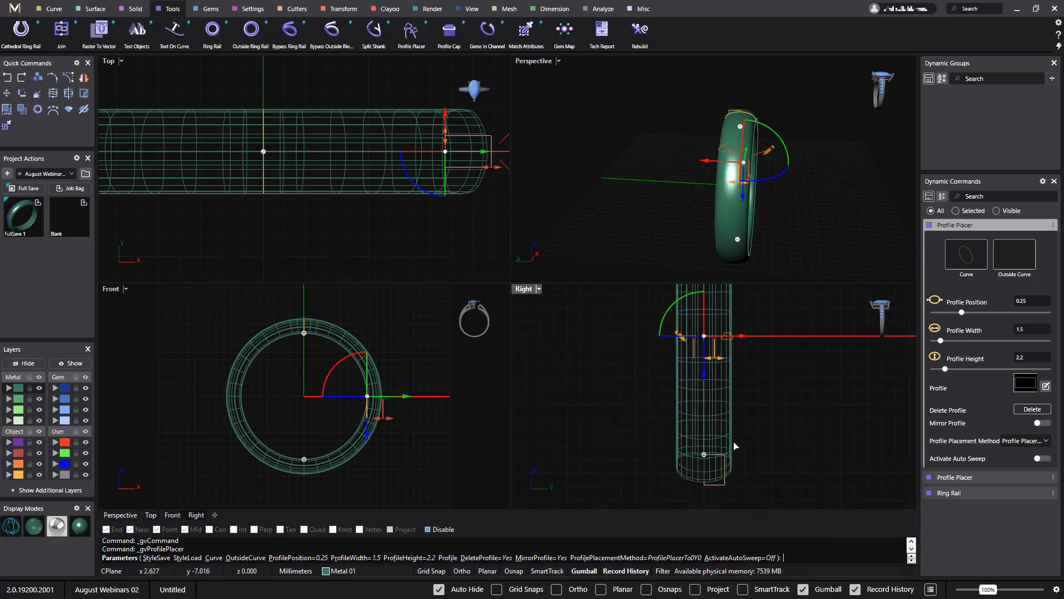
{"action": "scroll", "coordinate": [745, 433], "scroll_direction": "up", "scroll_amount": 2}
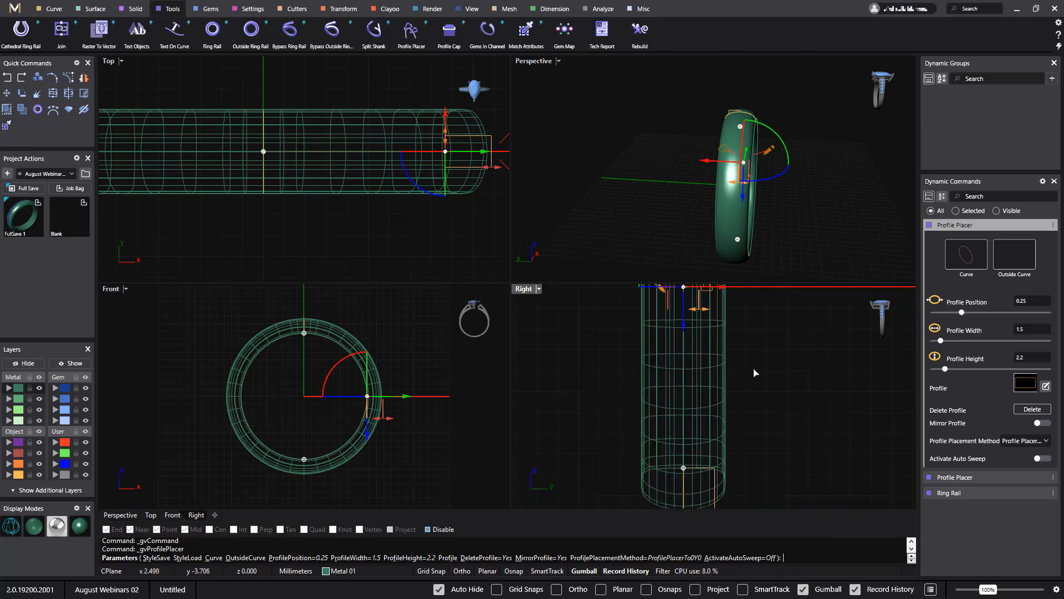
{"action": "right_click_drag", "start_coordinate": [771, 409], "coordinate": [797, 485]}
{"action": "scroll", "coordinate": [769, 376], "scroll_direction": "up", "scroll_amount": 1}
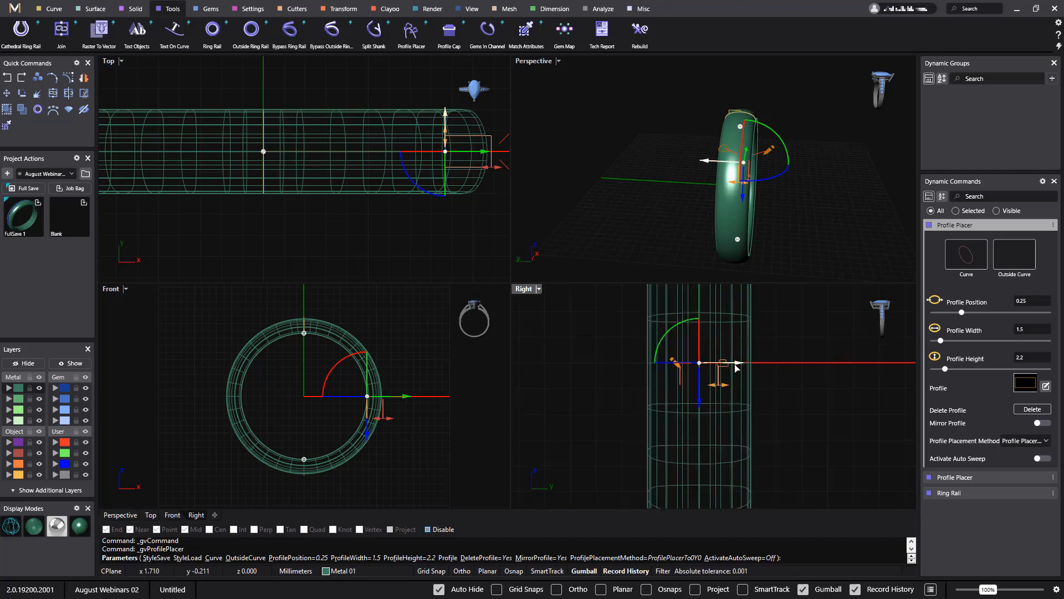
{"action": "left_click_drag", "start_coordinate": [737, 364], "coordinate": [719, 360]}
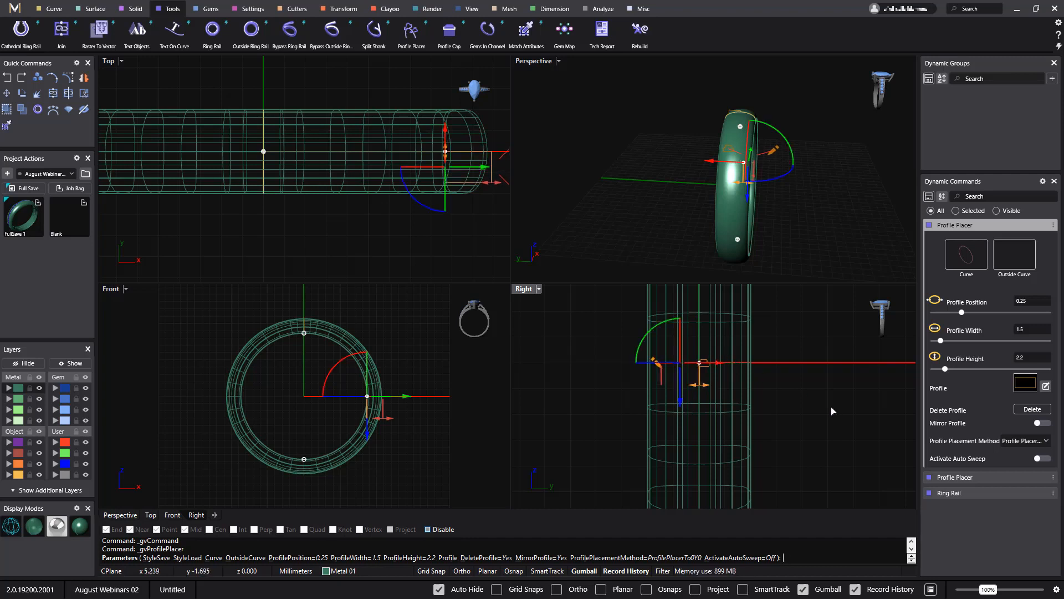
Add a fourth rectangular profile on the opposite side of the ring, at rail position 0.75.
{"action": "scroll", "coordinate": [224, 227], "scroll_direction": "down", "scroll_amount": 6}
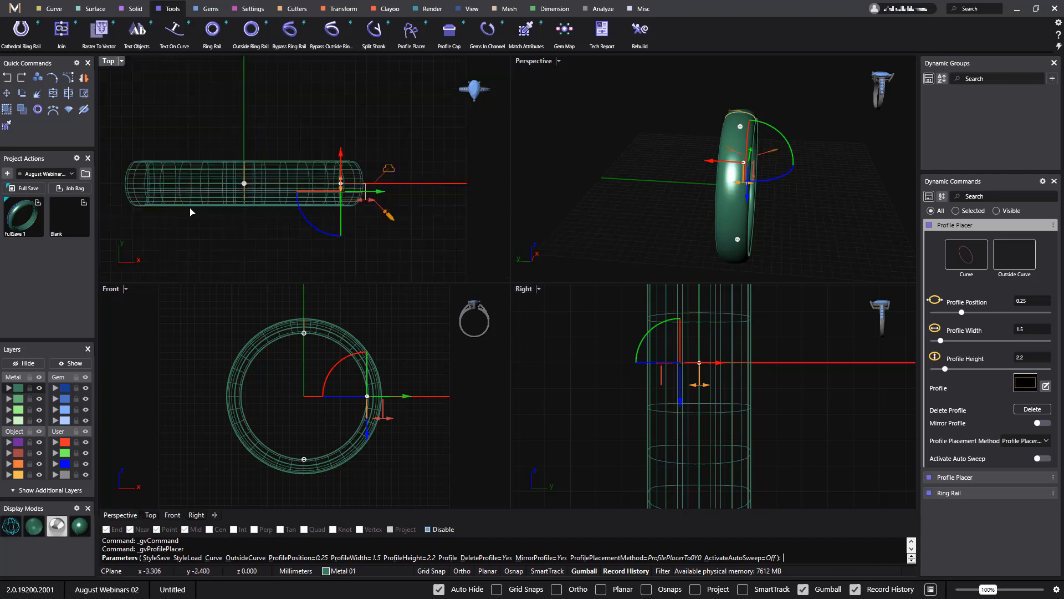
{"action": "right_click_drag", "start_coordinate": [190, 209], "coordinate": [333, 187]}
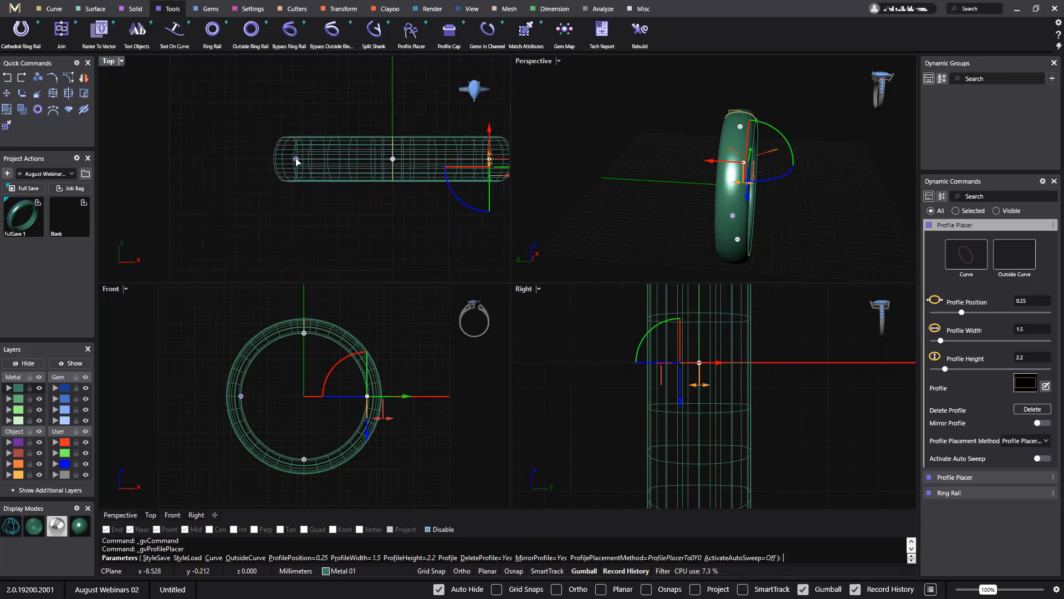
{"action": "scroll", "coordinate": [290, 162], "scroll_direction": "up", "scroll_amount": 4}
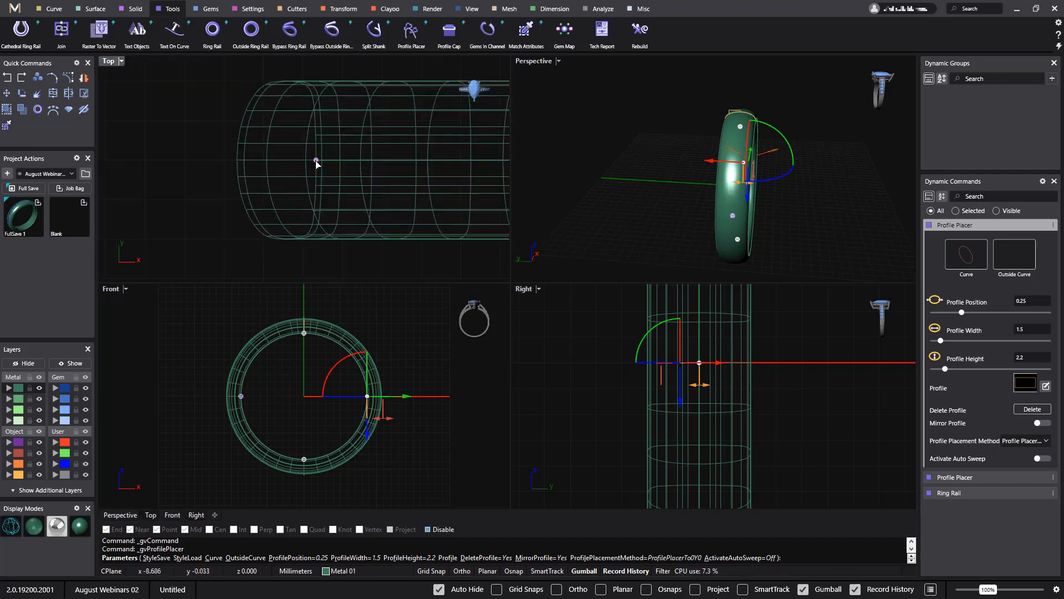
{"action": "left_click", "coordinate": [316, 162]}
{"action": "scroll", "coordinate": [397, 237], "scroll_direction": "down", "scroll_amount": 3}
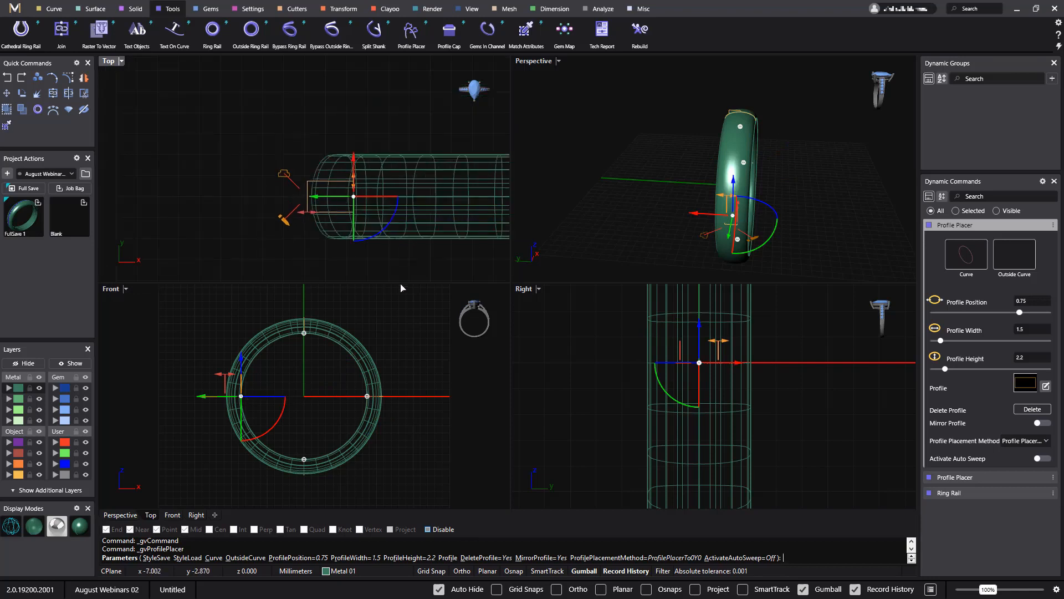
Shift the profile at rail position 0.75 toward negative Y until its edge lies exactly on the rail's centerline.
{"action": "scroll", "coordinate": [789, 414], "scroll_direction": "down", "scroll_amount": 5}
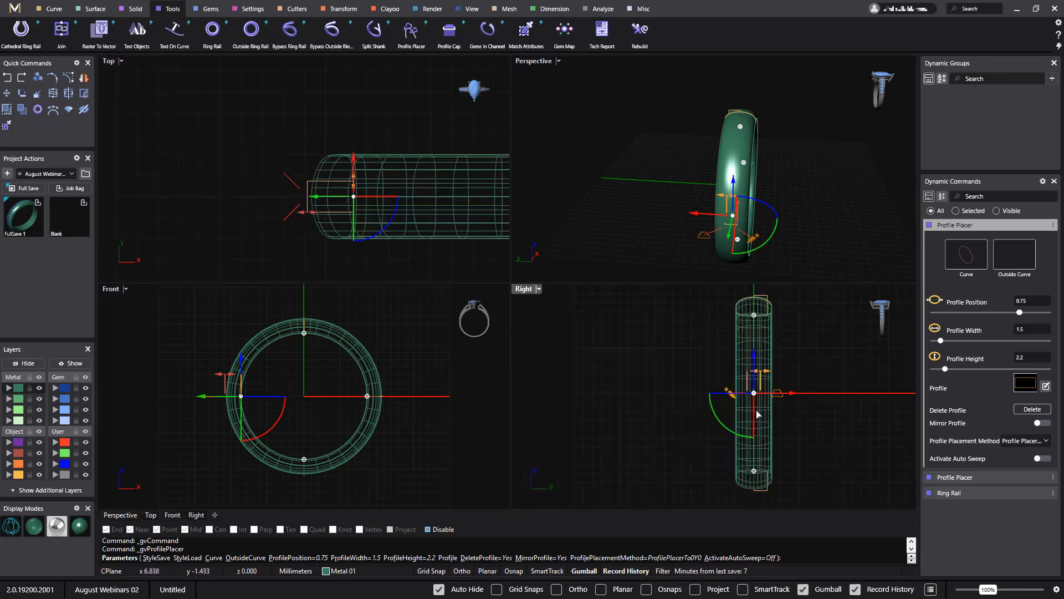
{"action": "right_click_drag", "start_coordinate": [638, 232], "coordinate": [568, 218]}
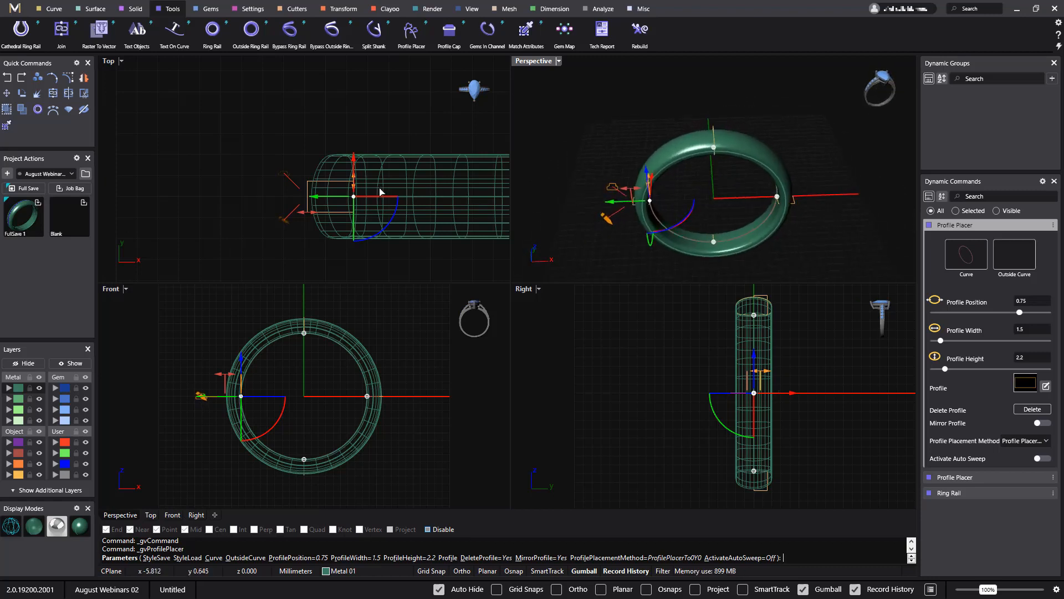
{"action": "scroll", "coordinate": [380, 192], "scroll_direction": "up", "scroll_amount": 3}
{"action": "scroll", "coordinate": [345, 182], "scroll_direction": "up", "scroll_amount": 1}
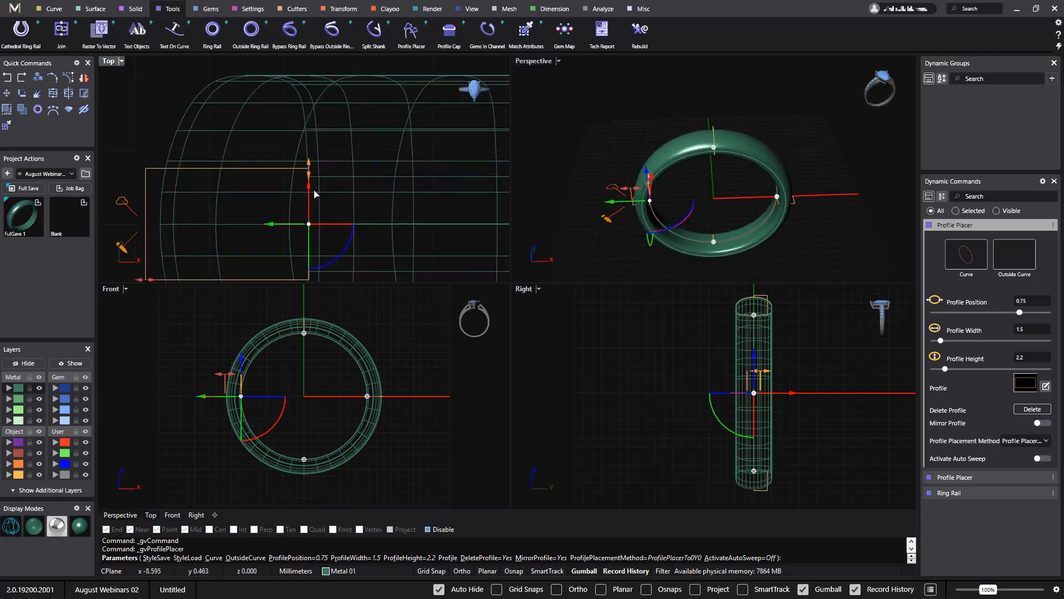
{"action": "scroll", "coordinate": [364, 200], "scroll_direction": "up", "scroll_amount": 1}
{"action": "left_click_drag", "start_coordinate": [322, 192], "coordinate": [323, 232]}
{"action": "scroll", "coordinate": [324, 232], "scroll_direction": "up", "scroll_amount": 3}
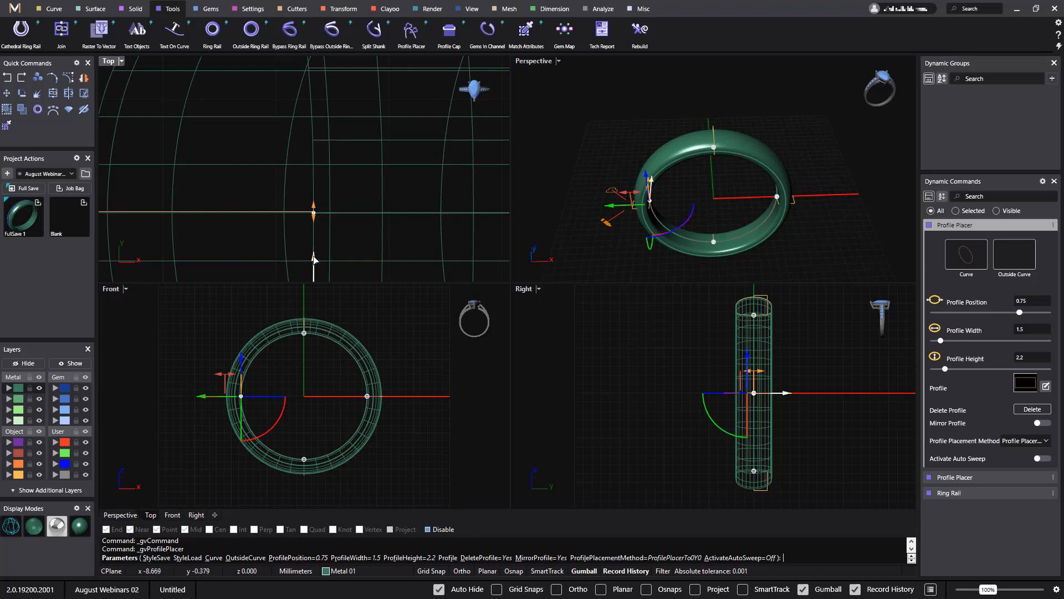
{"action": "left_click_drag", "start_coordinate": [315, 261], "coordinate": [316, 260]}
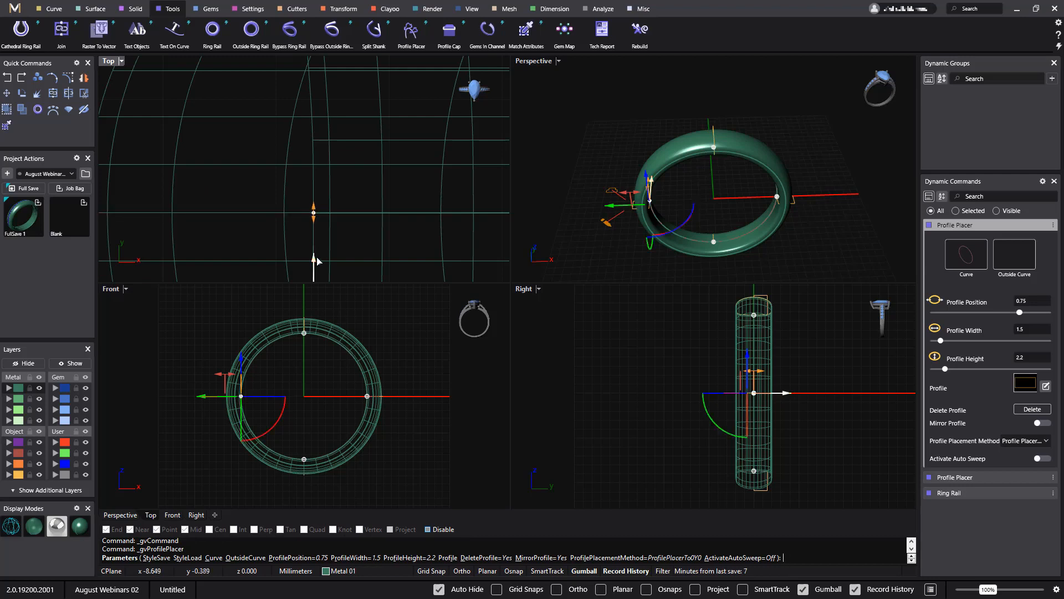
{"action": "scroll", "coordinate": [325, 259], "scroll_direction": "down", "scroll_amount": 4}
{"action": "right_click_drag", "start_coordinate": [390, 227], "coordinate": [388, 155]}
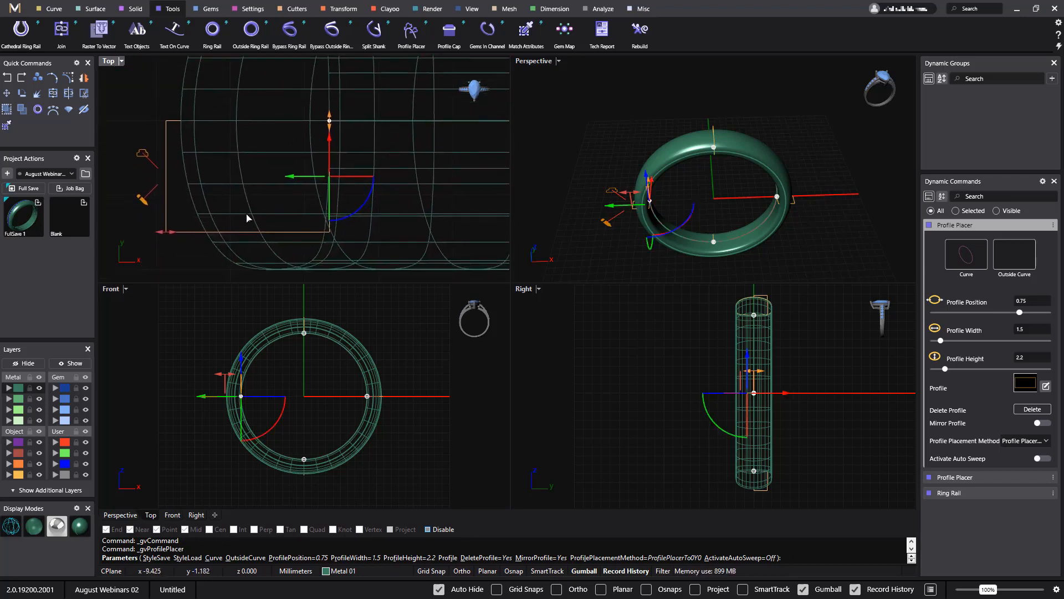
Increase the height of the profile at rail position 0.75 to 2.4 mm and move it slightly inward toward the finger hole.
{"action": "scroll", "coordinate": [224, 227], "scroll_direction": "down", "scroll_amount": 2}
{"action": "left_click_drag", "start_coordinate": [185, 234], "coordinate": [172, 236]}
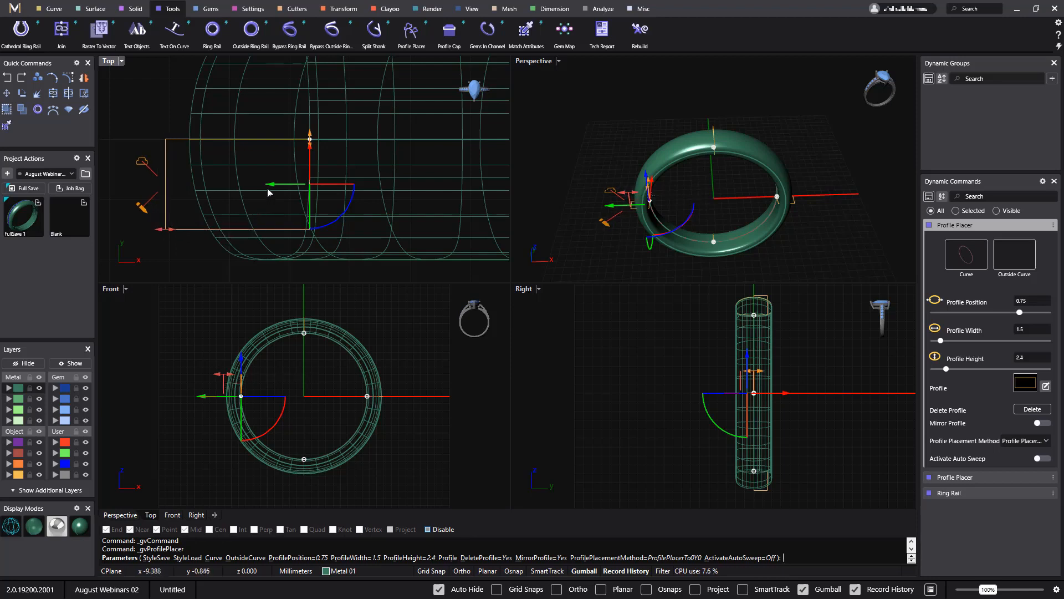
{"action": "left_click_drag", "start_coordinate": [272, 184], "coordinate": [282, 198]}
{"action": "mouse_move", "coordinate": [179, 229]}
{"action": "left_mouse_down"}
{"action": "mouse_move", "coordinate": [167, 231]}
{"action": "mouse_move", "coordinate": [176, 229]}
{"action": "left_mouse_up"}
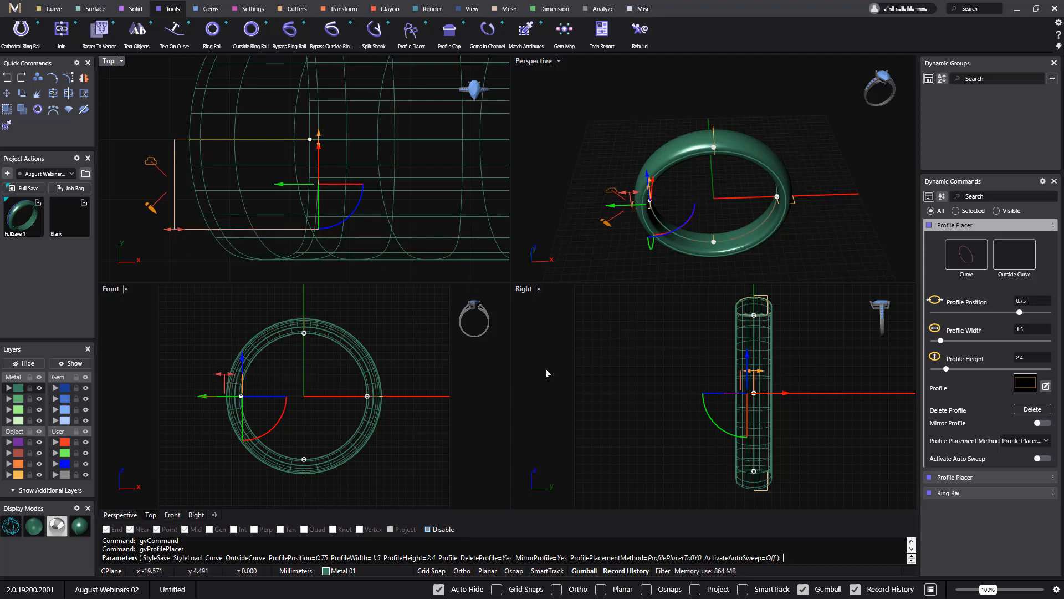
Select the profile at rail position 0.25 and move it slightly inward toward the finger hole.
{"action": "scroll", "coordinate": [401, 209], "scroll_direction": "down", "scroll_amount": 14}
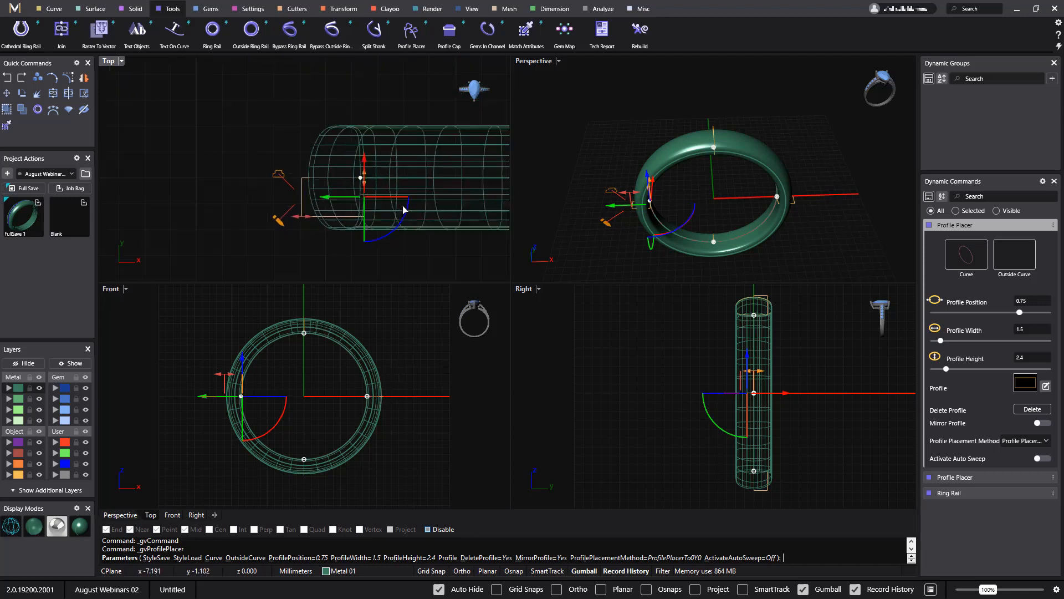
{"action": "right_click_drag", "start_coordinate": [446, 262], "coordinate": [188, 190]}
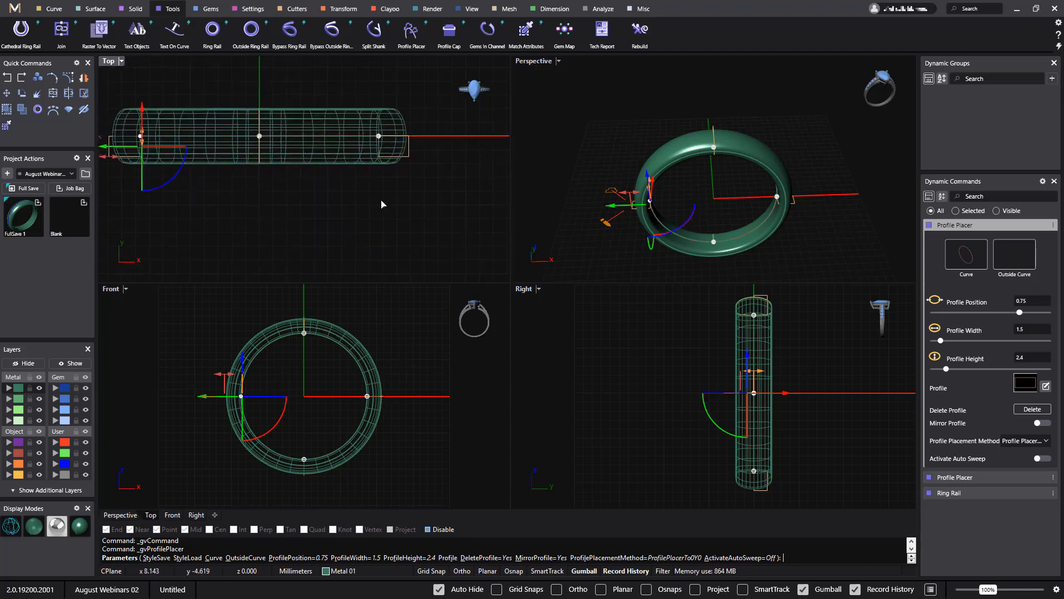
{"action": "scroll", "coordinate": [384, 203], "scroll_direction": "up", "scroll_amount": 4}
{"action": "right_click_drag", "start_coordinate": [398, 175], "coordinate": [403, 276]}
{"action": "scroll", "coordinate": [385, 222], "scroll_direction": "up", "scroll_amount": 9}
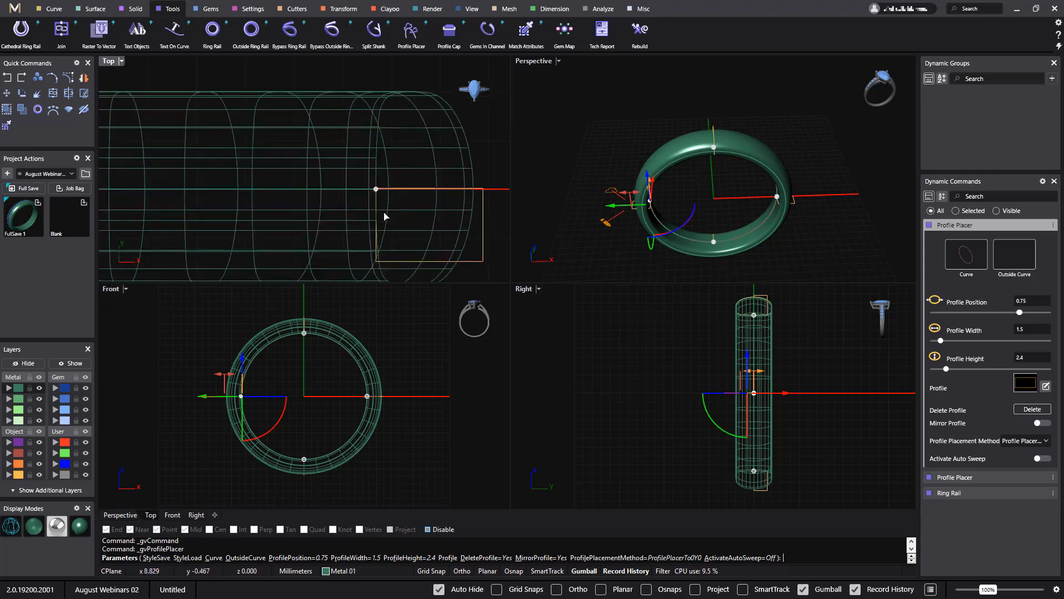
{"action": "left_click", "coordinate": [374, 184]}
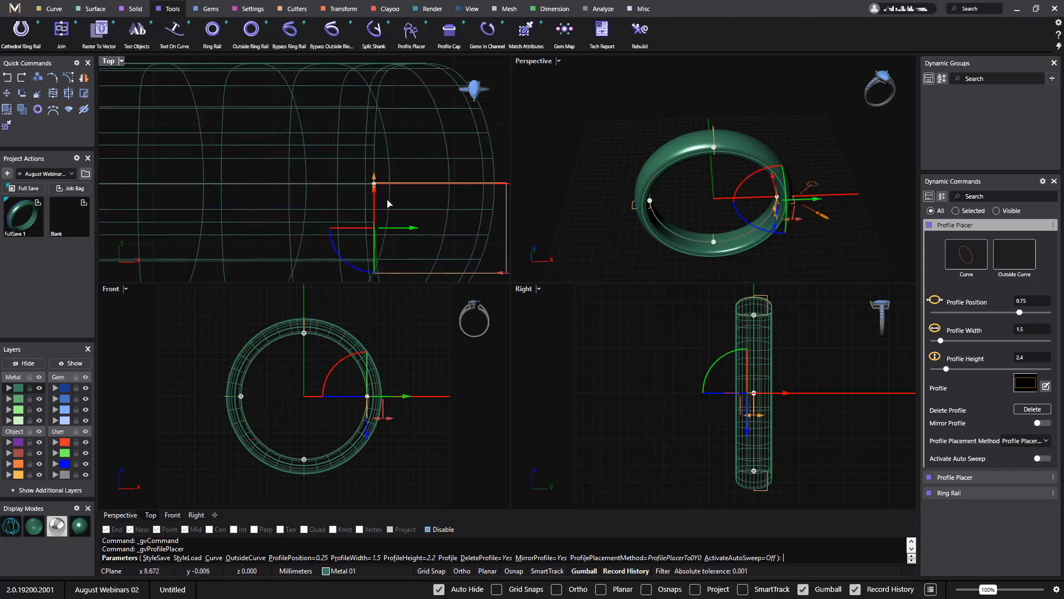
{"action": "left_click_drag", "start_coordinate": [407, 227], "coordinate": [397, 227]}
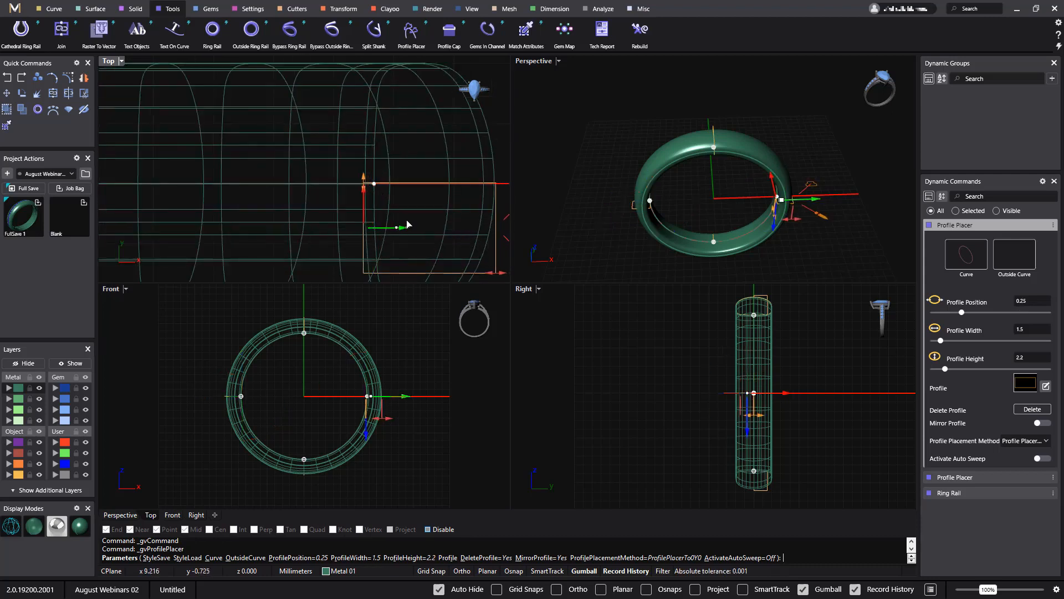
Increase the height of the profile at rail position 0.25 to 2.4 mm.
{"action": "scroll", "coordinate": [454, 222], "scroll_direction": "down", "scroll_amount": 2}
{"action": "right_click_drag", "start_coordinate": [426, 222], "coordinate": [342, 216]}
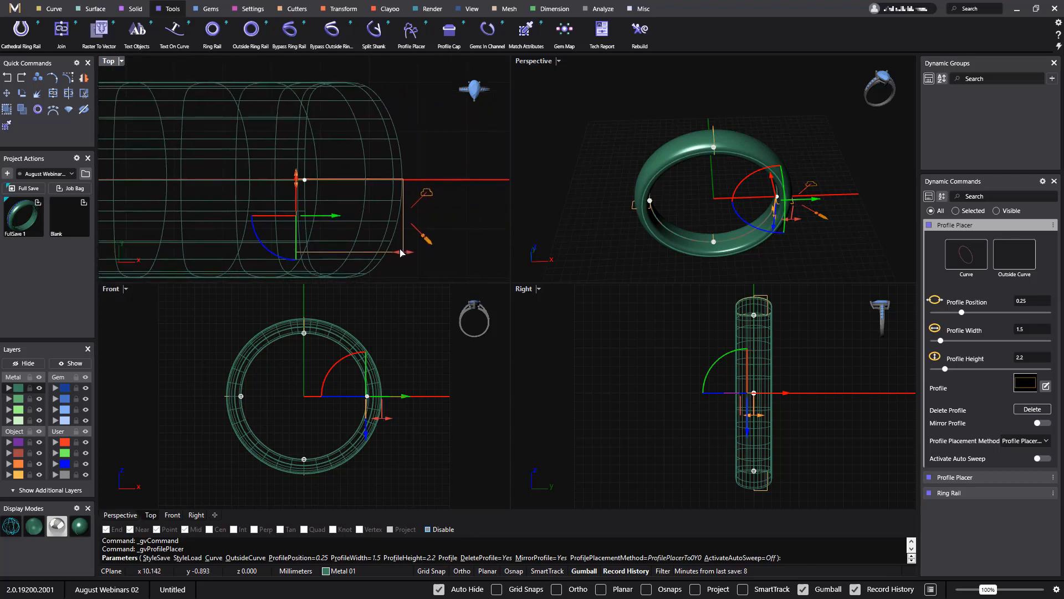
{"action": "left_click_drag", "start_coordinate": [408, 254], "coordinate": [416, 256]}
Shift the rectangular profile at rail position 0 slightly inward toward the finger hole and raise its height to 2.3 mm.
{"action": "scroll", "coordinate": [787, 371], "scroll_direction": "up", "scroll_amount": 10}
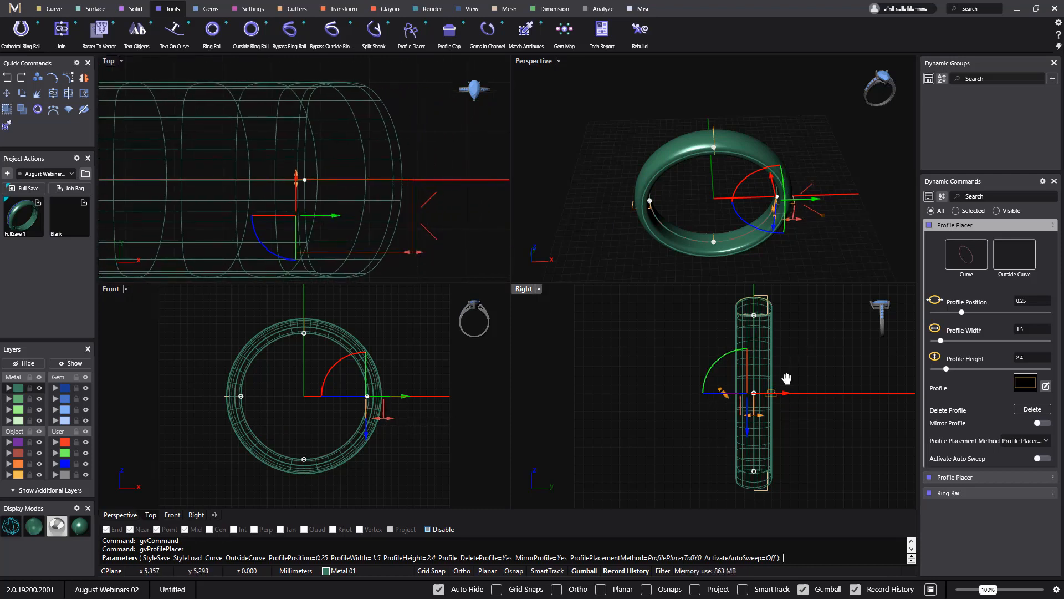
{"action": "right_click_drag", "start_coordinate": [838, 473], "coordinate": [857, 492]}
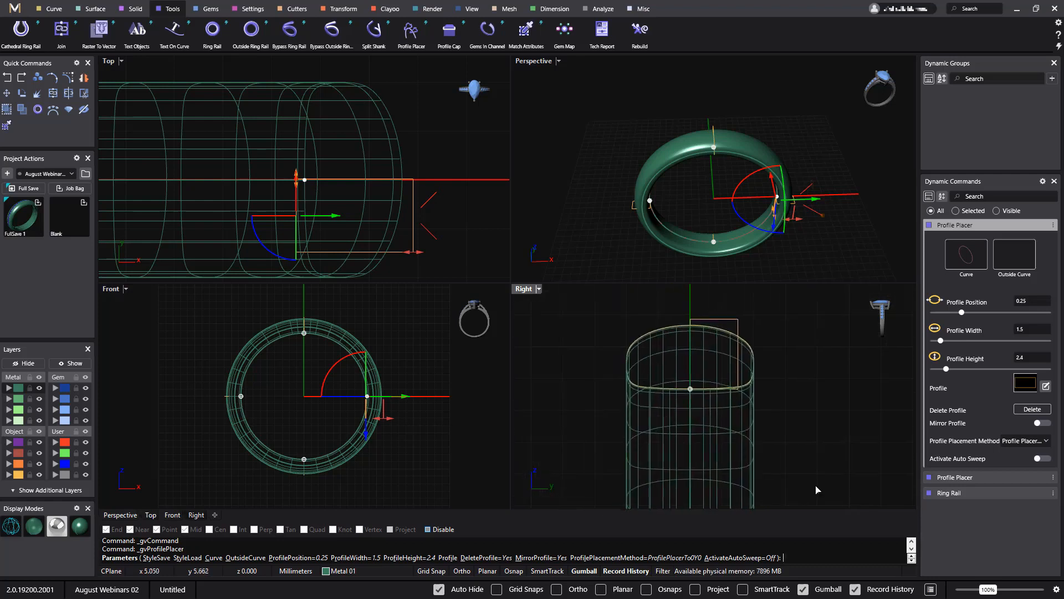
{"action": "left_click", "coordinate": [689, 391]}
{"action": "scroll", "coordinate": [791, 432], "scroll_direction": "up", "scroll_amount": 2}
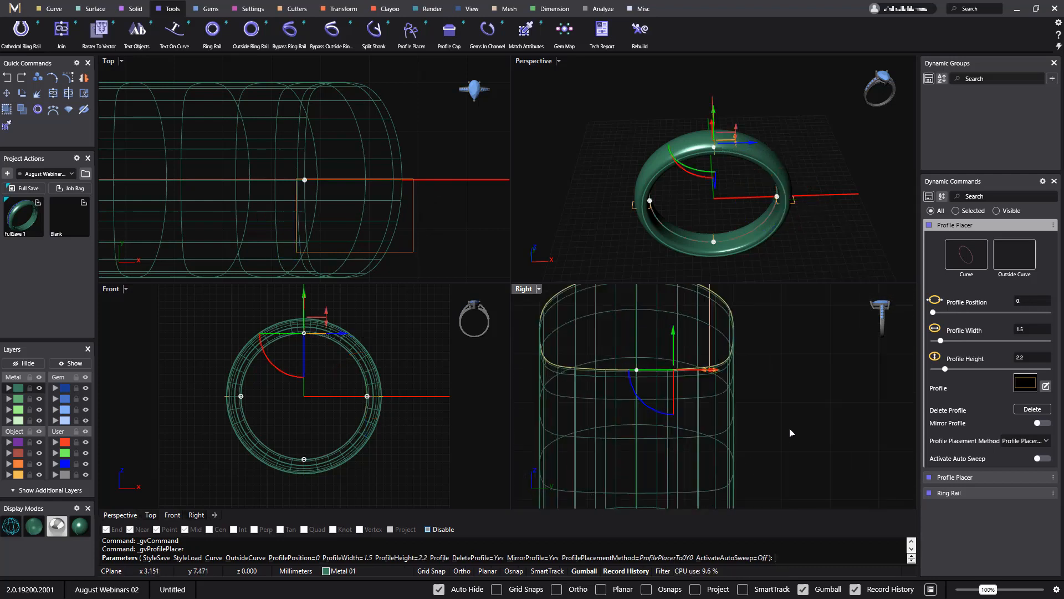
{"action": "right_click_drag", "start_coordinate": [789, 400], "coordinate": [842, 471]}
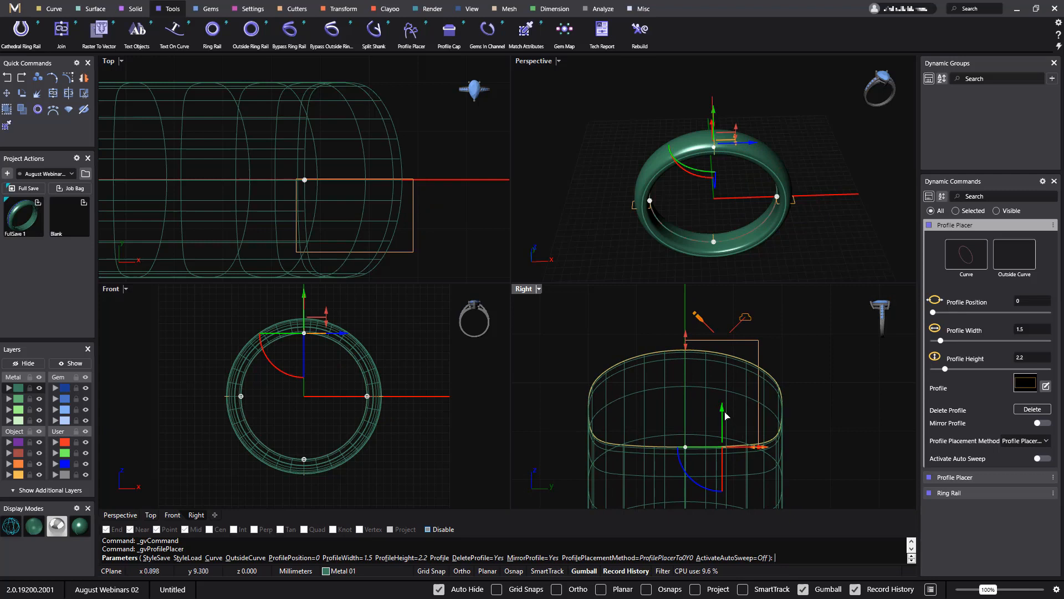
{"action": "left_click_drag", "start_coordinate": [725, 416], "coordinate": [722, 415]}
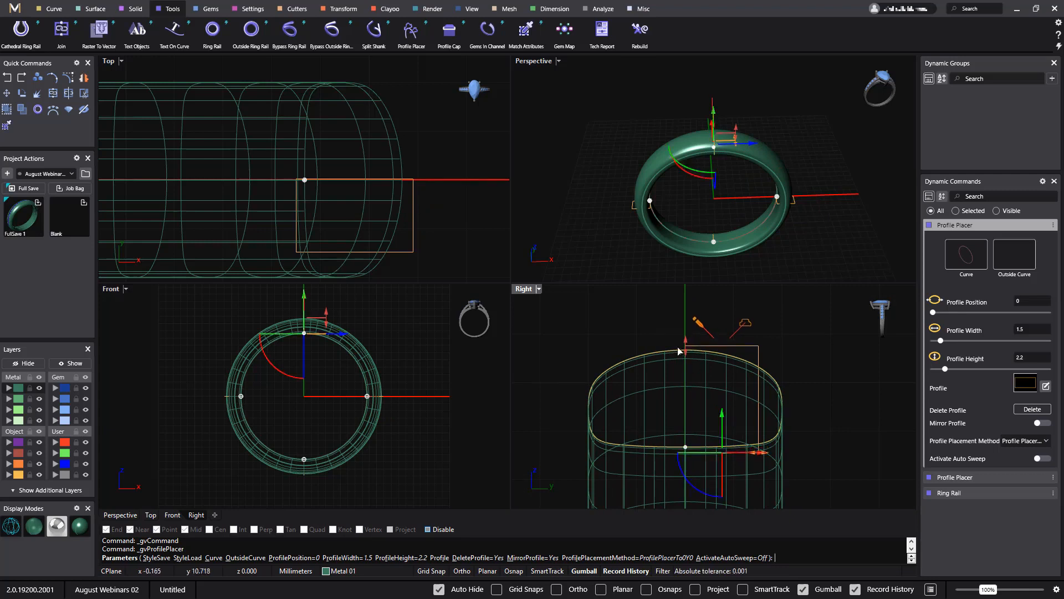
{"action": "left_click_drag", "start_coordinate": [688, 347], "coordinate": [688, 342]}
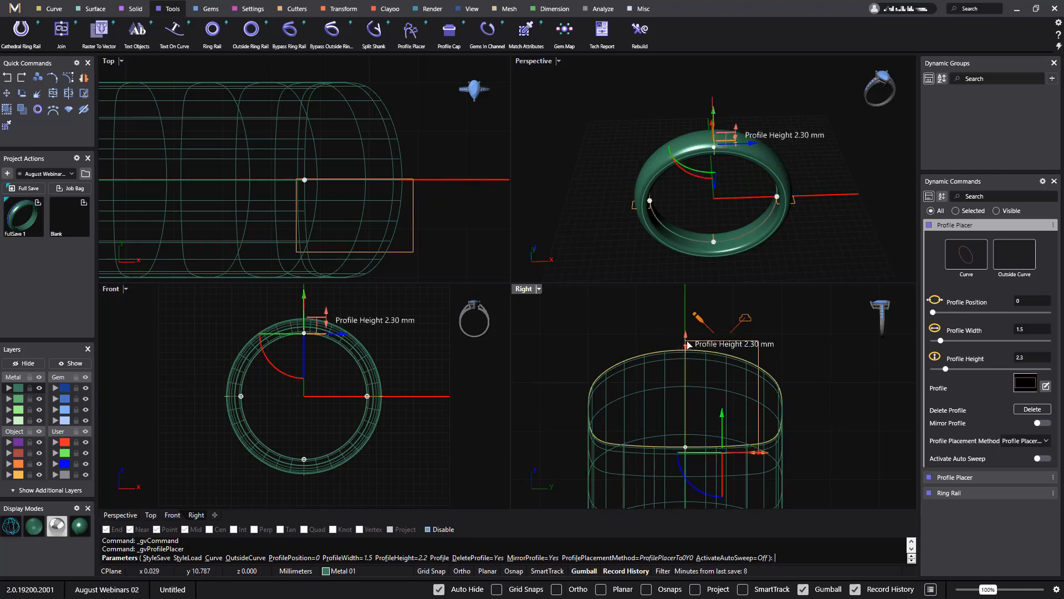
Shift the profile at rail position 0.5 slightly inward, increase its height to 2.5 mm, and finish the profile placement.
{"action": "scroll", "coordinate": [824, 426], "scroll_direction": "down", "scroll_amount": 8}
{"action": "right_click_drag", "start_coordinate": [821, 400], "coordinate": [777, 306]}
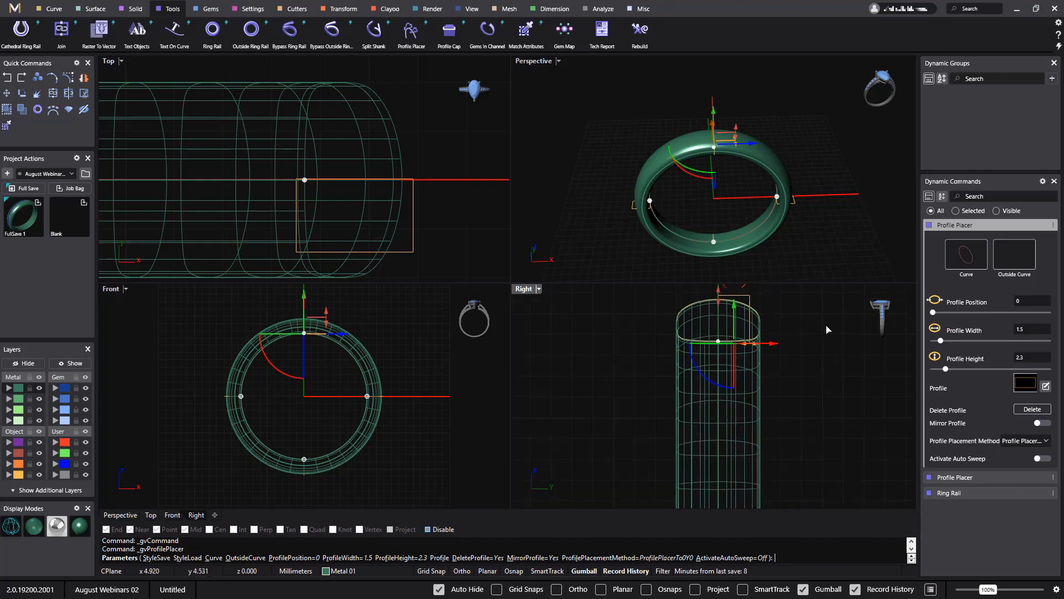
{"action": "right_click_drag", "start_coordinate": [834, 422], "coordinate": [782, 291]}
{"action": "right_click_drag", "start_coordinate": [799, 395], "coordinate": [790, 352]}
{"action": "scroll", "coordinate": [781, 398], "scroll_direction": "up", "scroll_amount": 8}
{"action": "right_click_drag", "start_coordinate": [760, 404], "coordinate": [856, 419]}
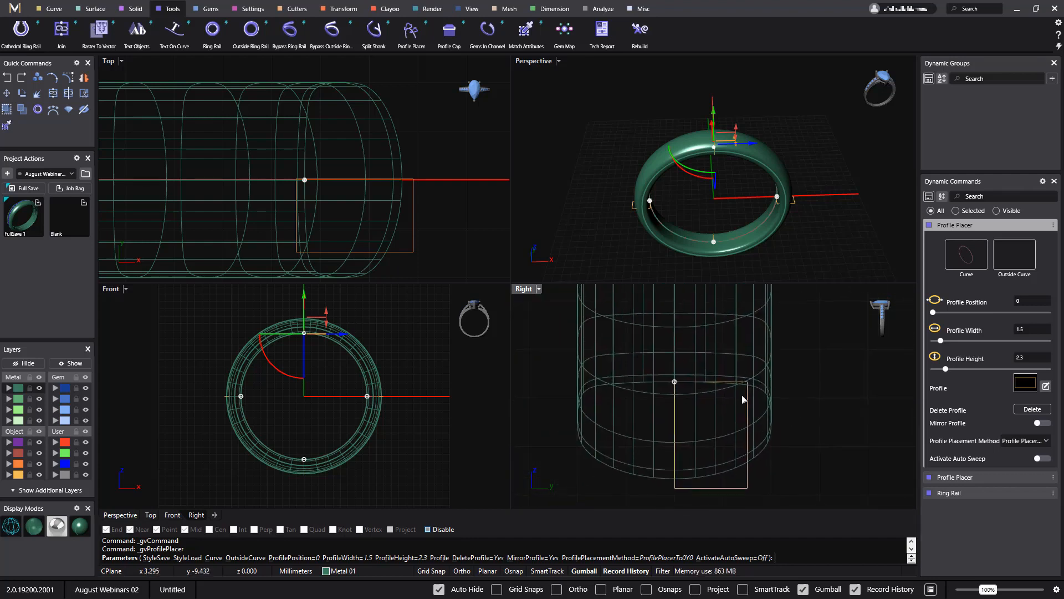
{"action": "left_click", "coordinate": [675, 383]}
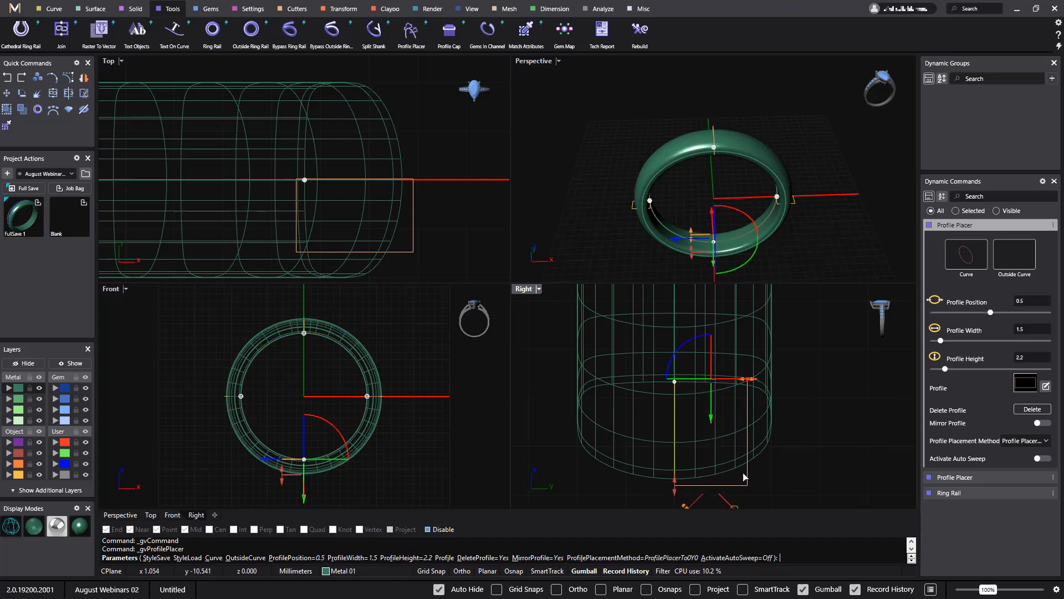
{"action": "left_click_drag", "start_coordinate": [713, 418], "coordinate": [714, 415]}
{"action": "right_click_drag", "start_coordinate": [803, 432], "coordinate": [821, 349]}
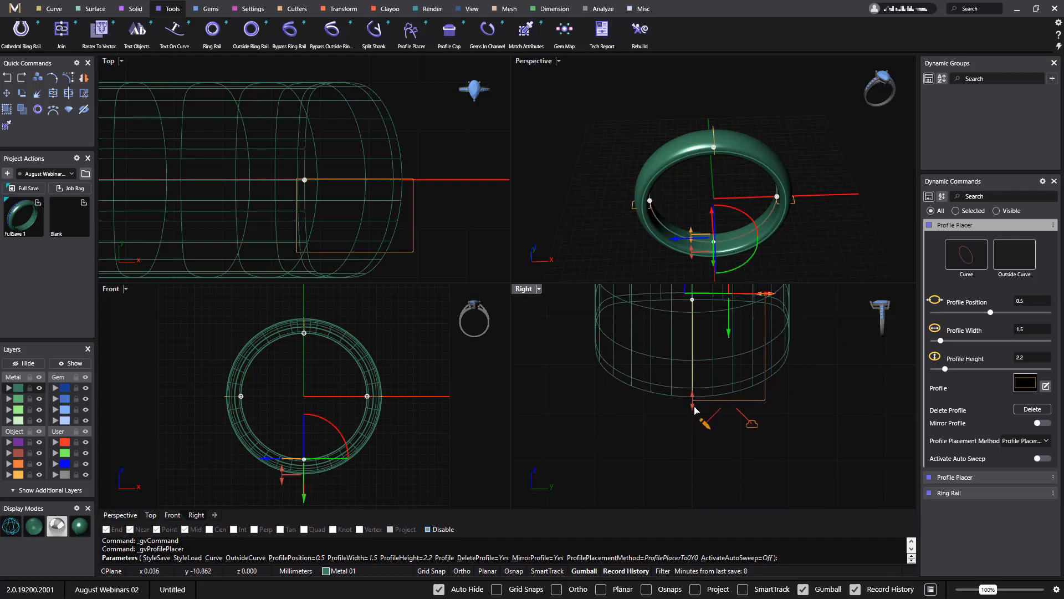
{"action": "left_click_drag", "start_coordinate": [692, 409], "coordinate": [693, 423]}
{"action": "right_click", "coordinate": [803, 425]}
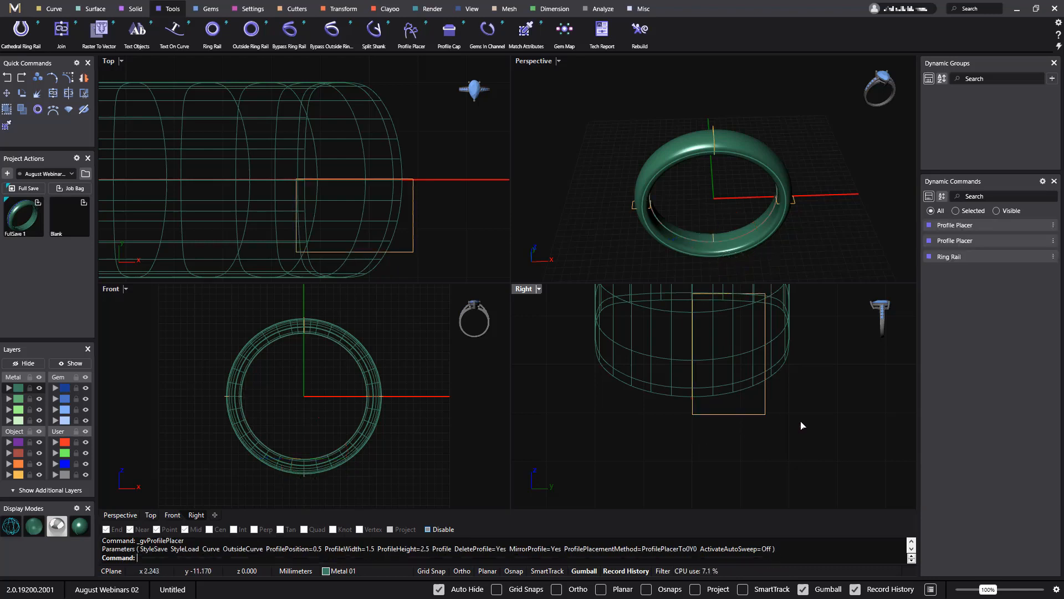
Try a Sweep 1 of the four rectangular profiles along the size 7 ring rail with the Closed option on.
{"action": "double_click", "coordinate": [530, 62]}
{"action": "right_click_drag", "start_coordinate": [525, 148], "coordinate": [651, 291]}
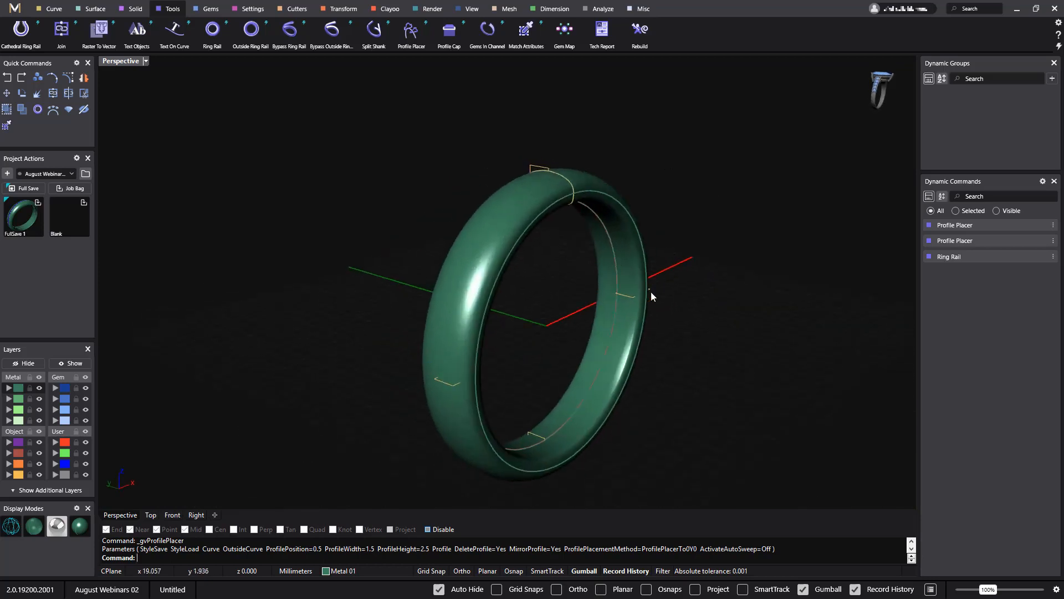
{"action": "left_click", "coordinate": [612, 331]}
{"action": "left_click", "coordinate": [669, 356]}
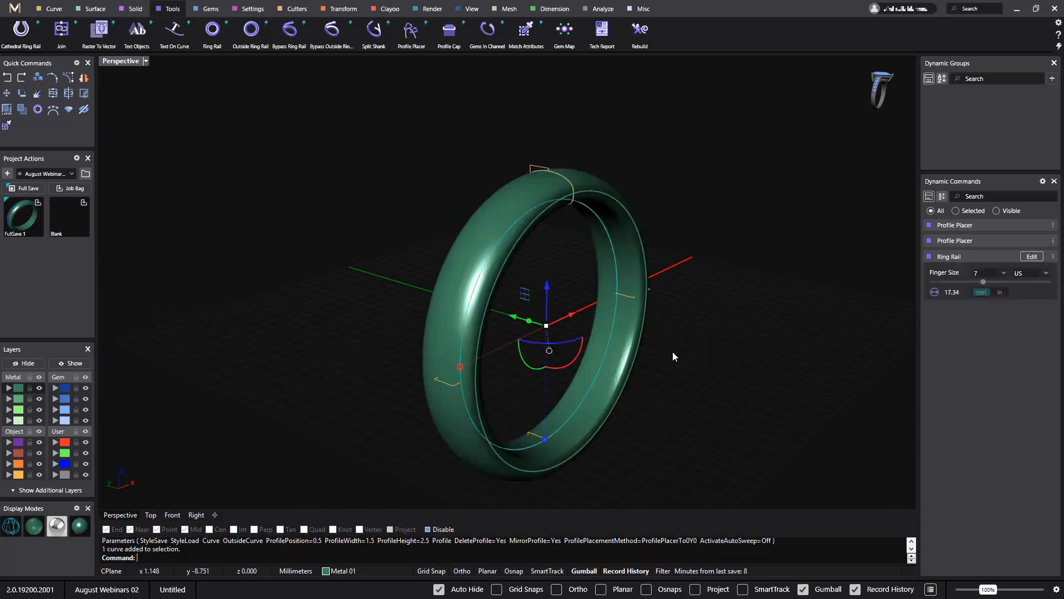
{"action": "right_click", "coordinate": [721, 324]}
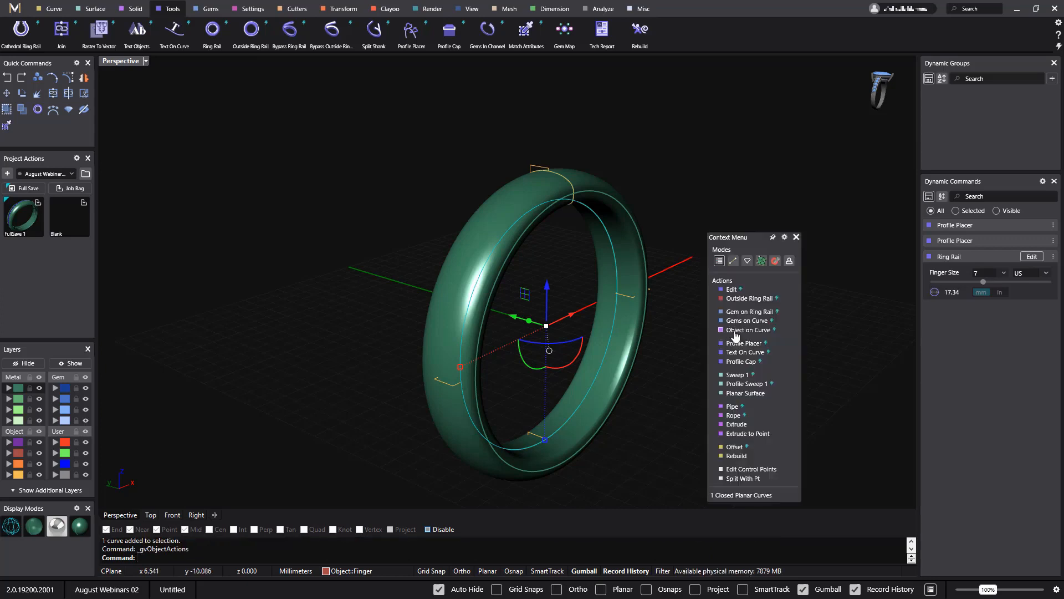
{"action": "left_click", "coordinate": [737, 375]}
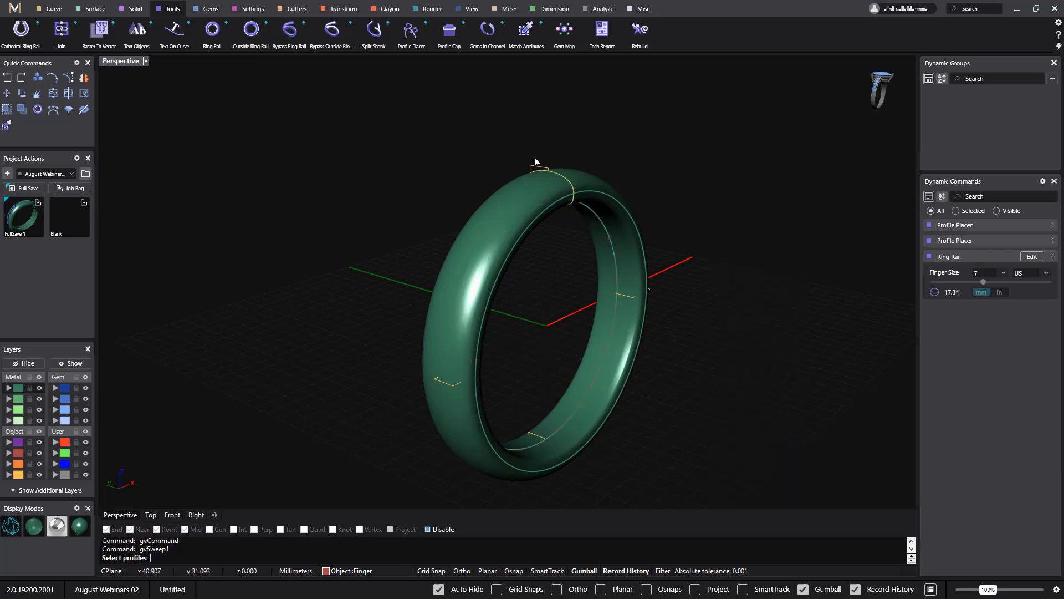
{"action": "left_click", "coordinate": [631, 300]}
{"action": "left_click", "coordinate": [541, 439]}
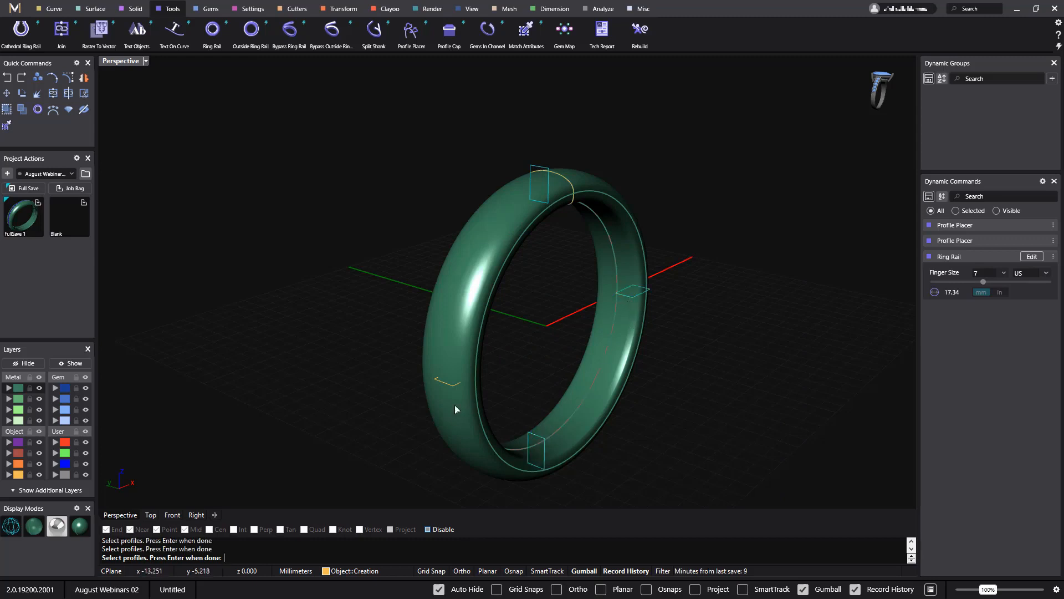
{"action": "left_click", "coordinate": [452, 386]}
{"action": "right_click", "coordinate": [784, 391]}
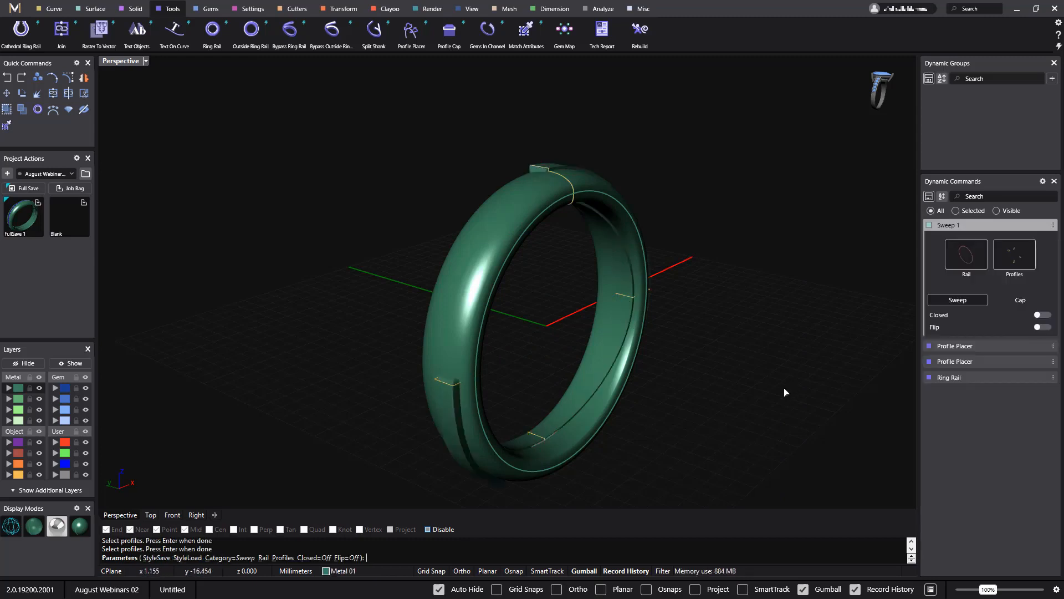
{"action": "left_click", "coordinate": [1043, 315]}
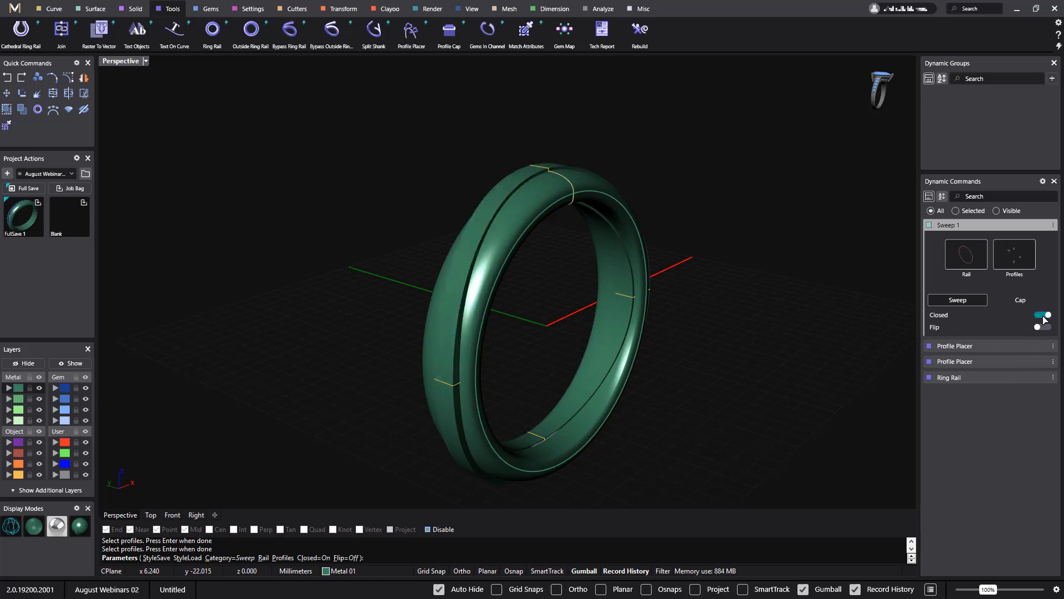
{"action": "right_click_drag", "start_coordinate": [761, 322], "coordinate": [697, 334]}
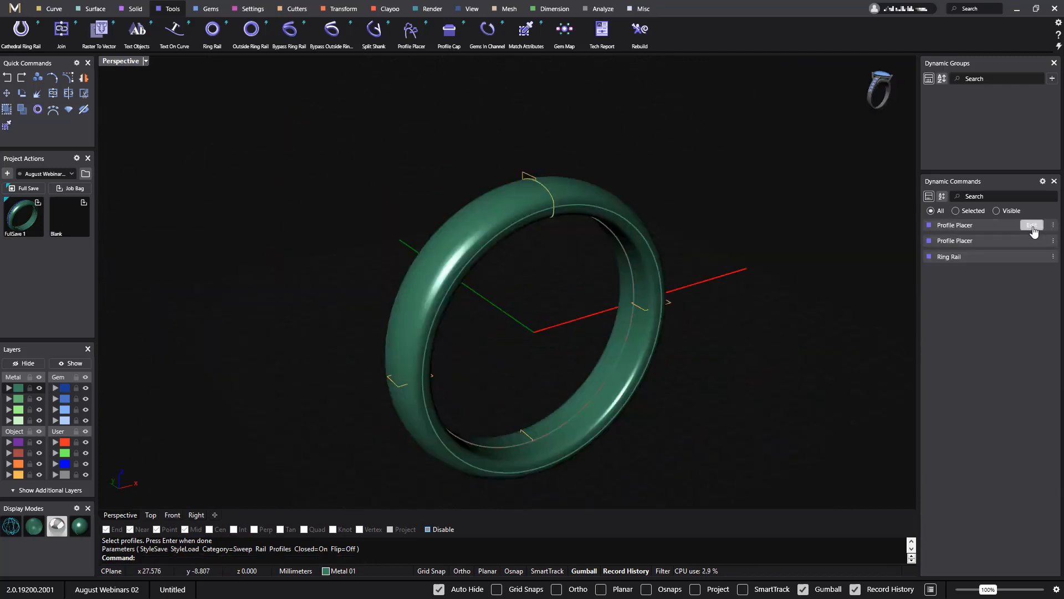
Edit the rectangular Profile Placer and activate Auto Sweep to build its closed body around the ring rail.
{"action": "left_click", "coordinate": [1032, 226]}
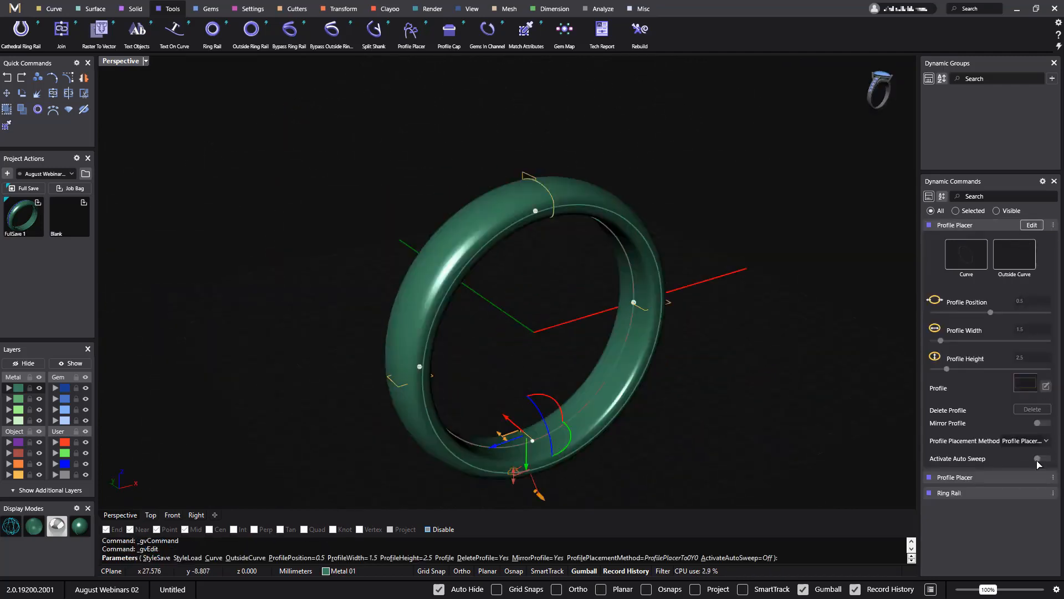
{"action": "right_click_drag", "start_coordinate": [758, 280], "coordinate": [622, 181]}
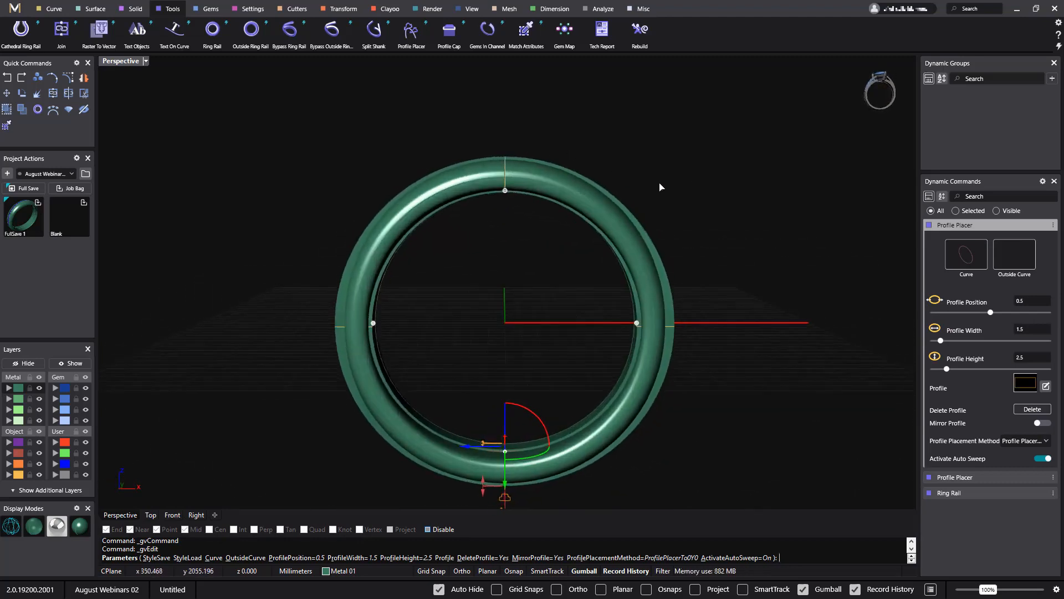
{"action": "right_click", "coordinate": [660, 188]}
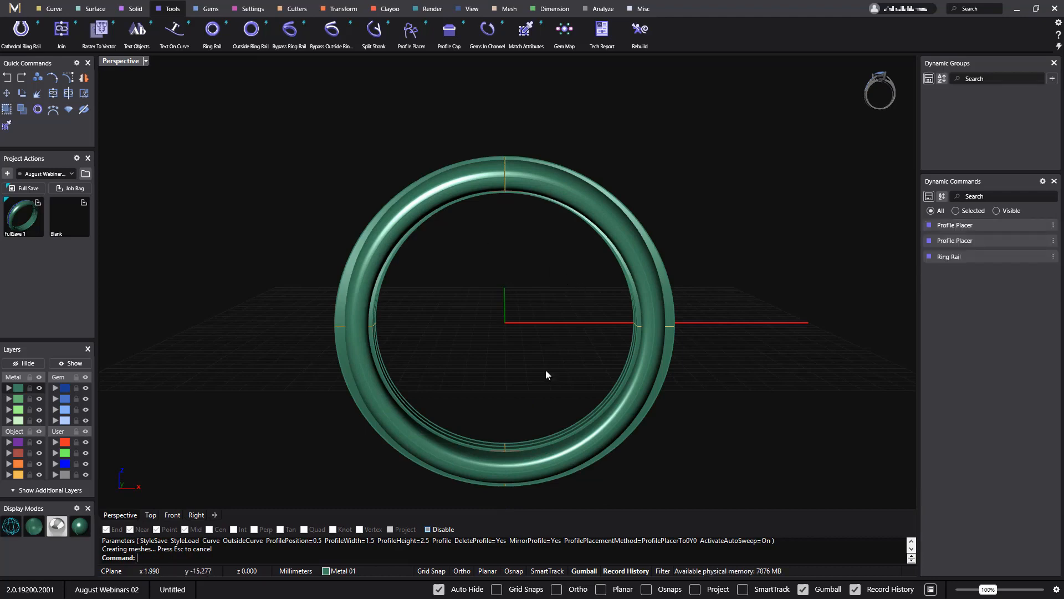
Subtract the swept rectangular body from the rounded ring band with a Boolean Difference.
{"action": "right_click_drag", "start_coordinate": [574, 358], "coordinate": [701, 368]}
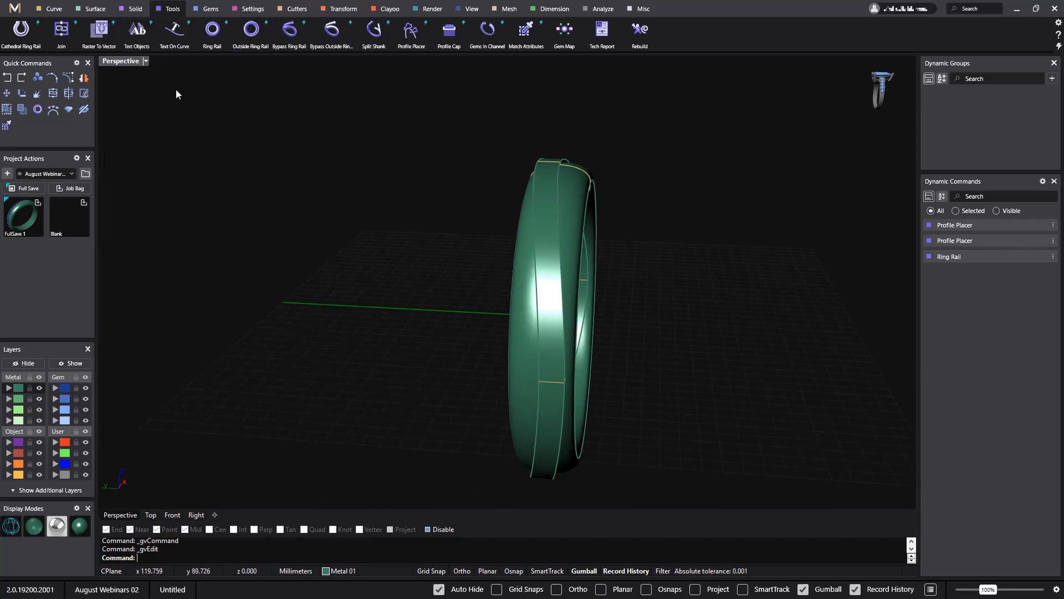
{"action": "left_click", "coordinate": [135, 10]}
{"action": "left_click", "coordinate": [17, 36]}
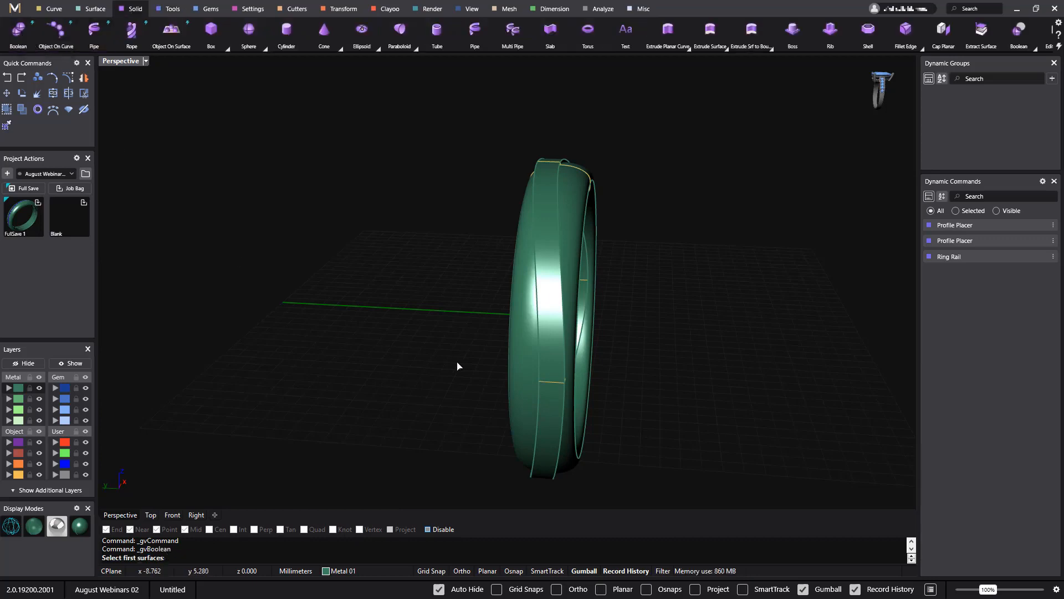
{"action": "left_click", "coordinate": [517, 322]}
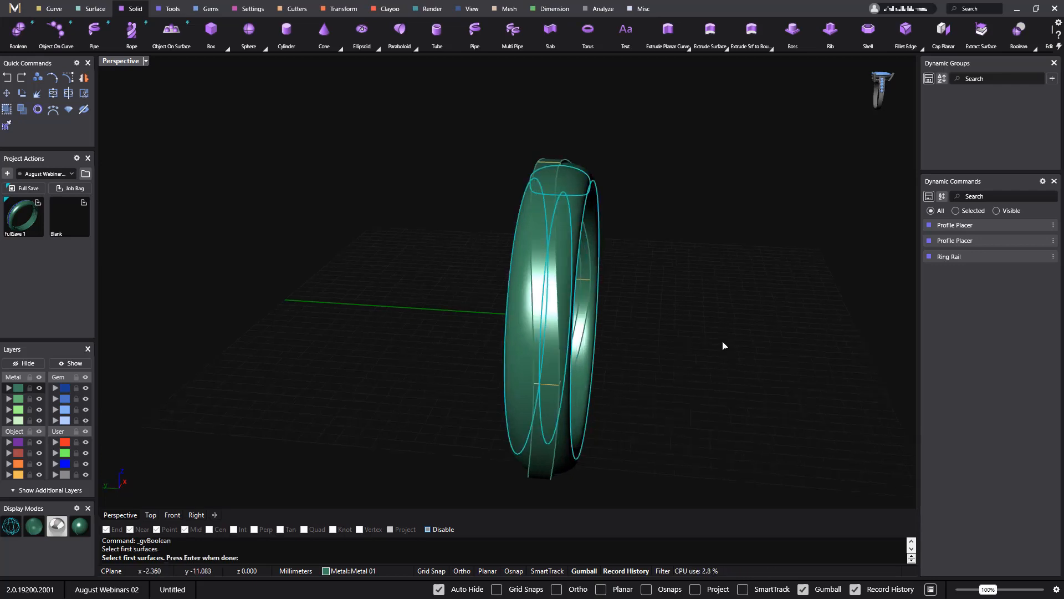
{"action": "key", "text": "Return"}
{"action": "left_click", "coordinate": [542, 478]}
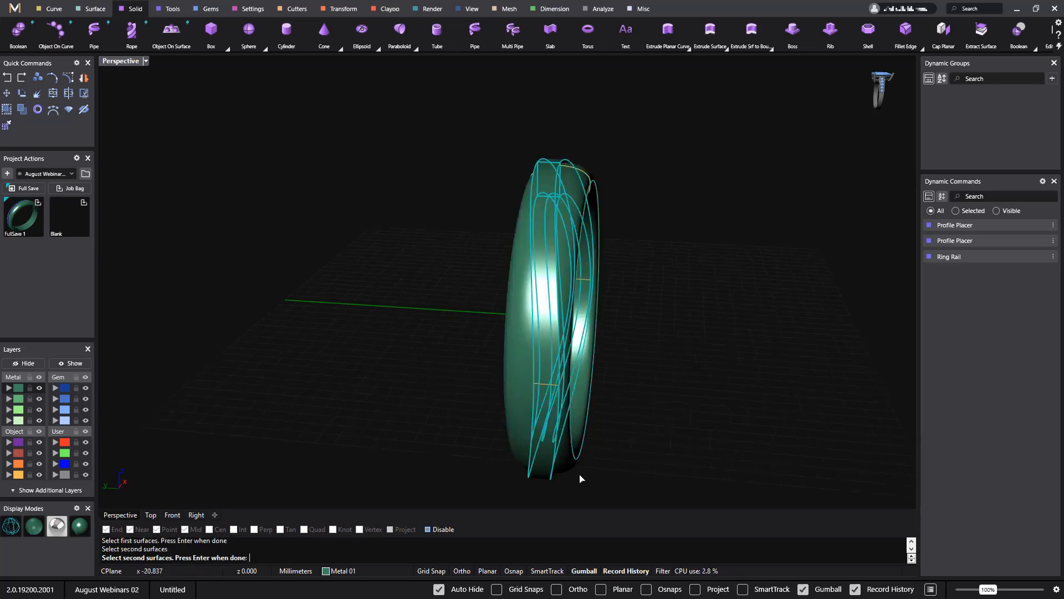
{"action": "key", "text": "Return"}
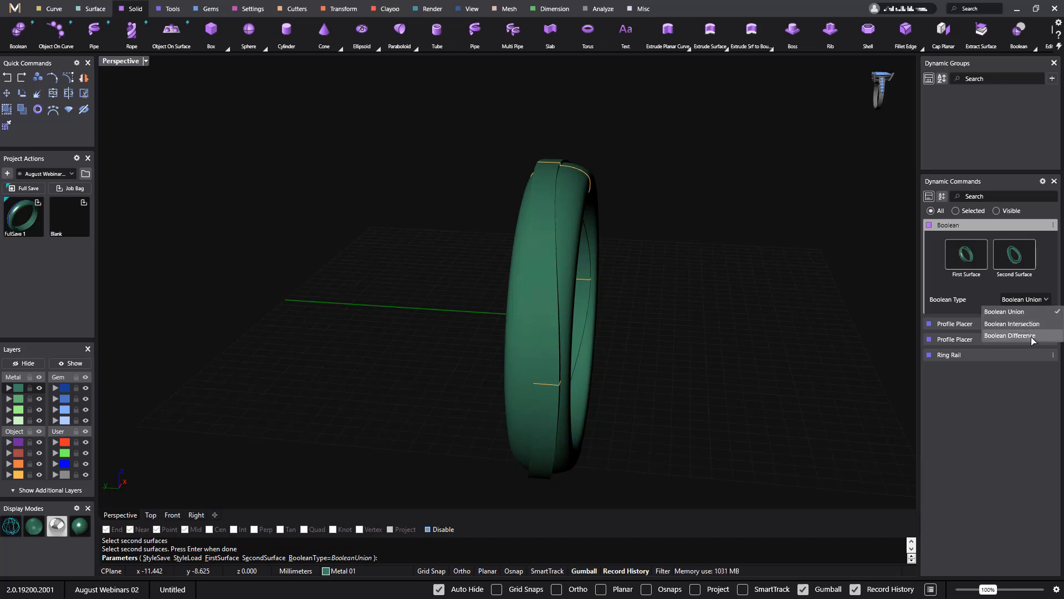
{"action": "left_click", "coordinate": [1031, 337]}
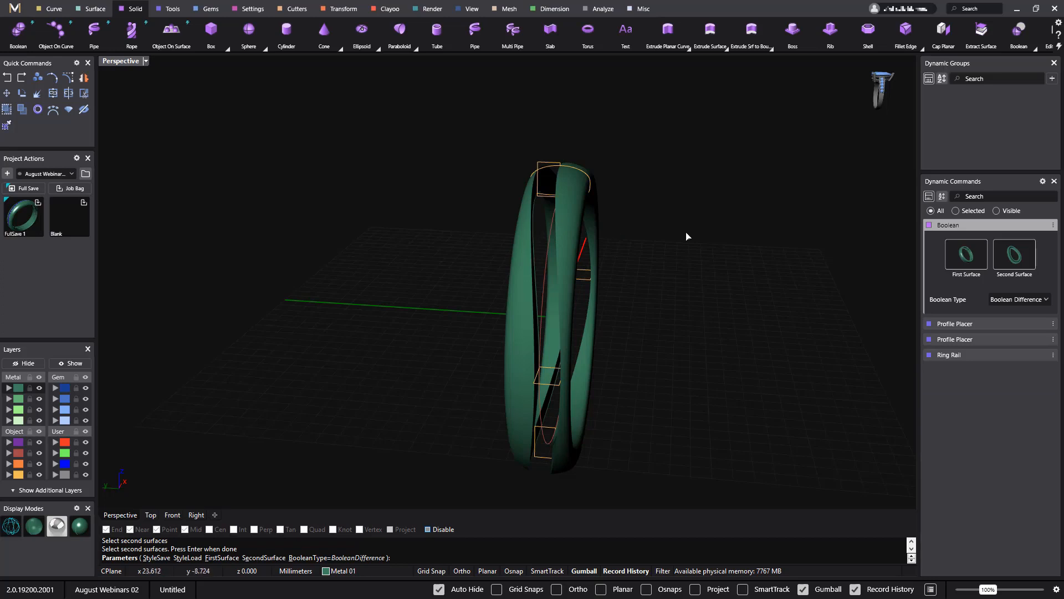
{"action": "key", "text": "Return"}
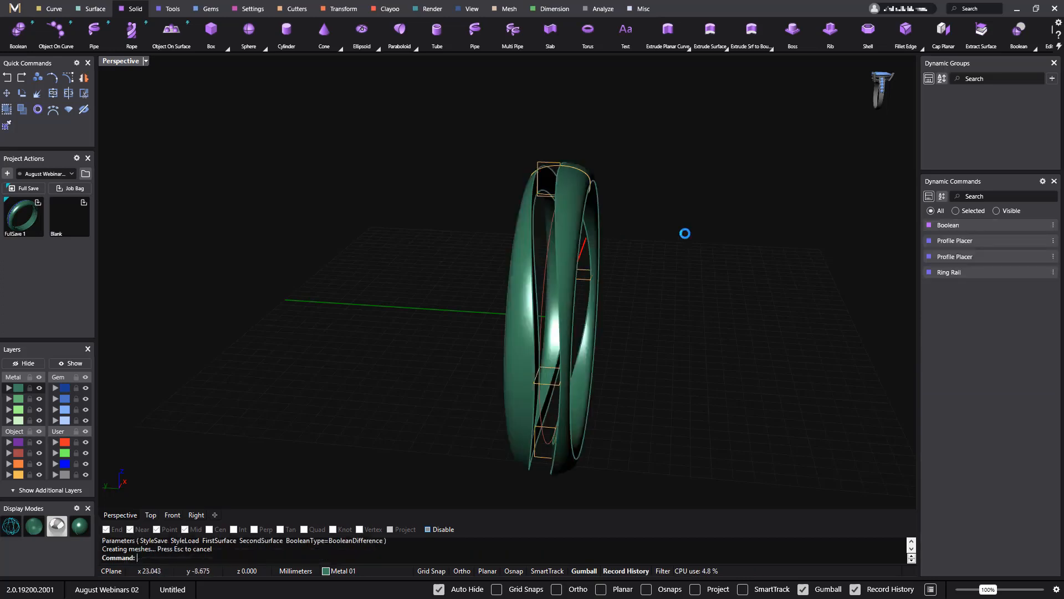
Start another Boolean and show both hidden Profile Placer bodies again, the rounded band and the rectangular sweep.
{"action": "right_click_drag", "start_coordinate": [688, 236], "coordinate": [562, 195]}
{"action": "right_click_drag", "start_coordinate": [653, 310], "coordinate": [642, 257]}
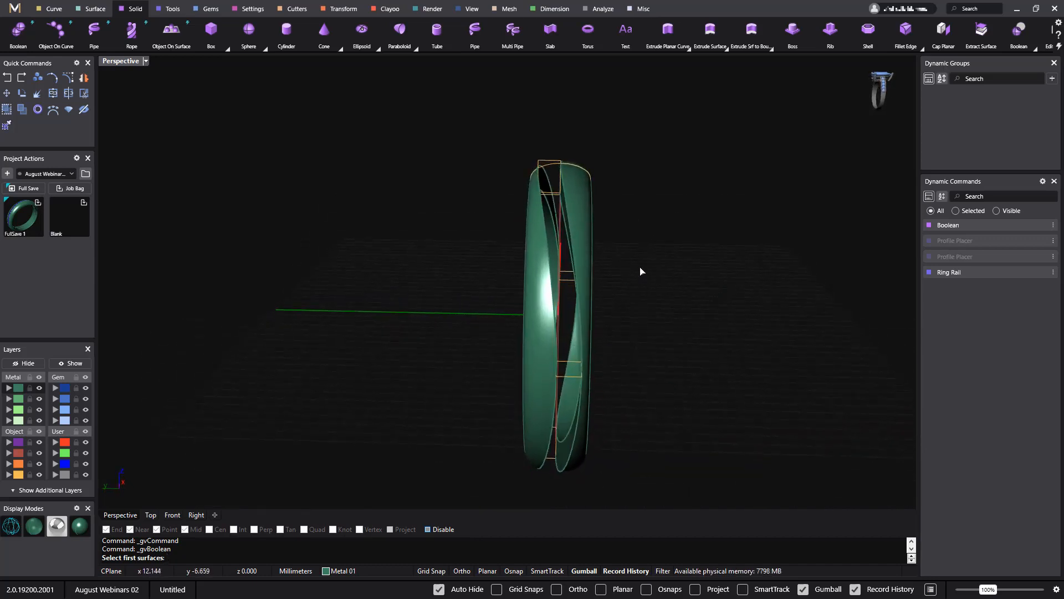
{"action": "mouse_move", "coordinate": [979, 275]}
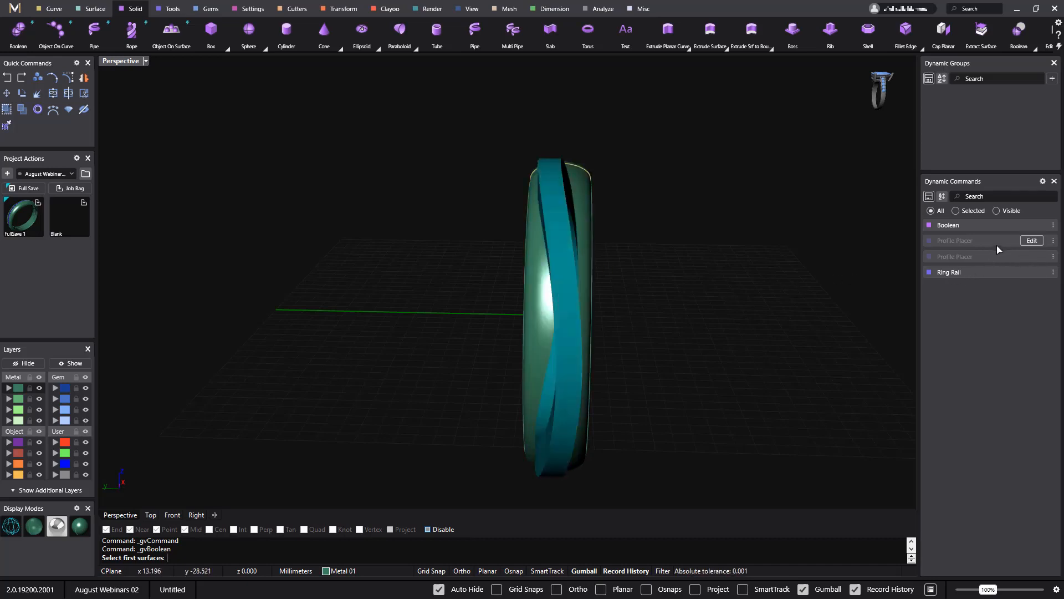
{"action": "left_click", "coordinate": [1053, 259]}
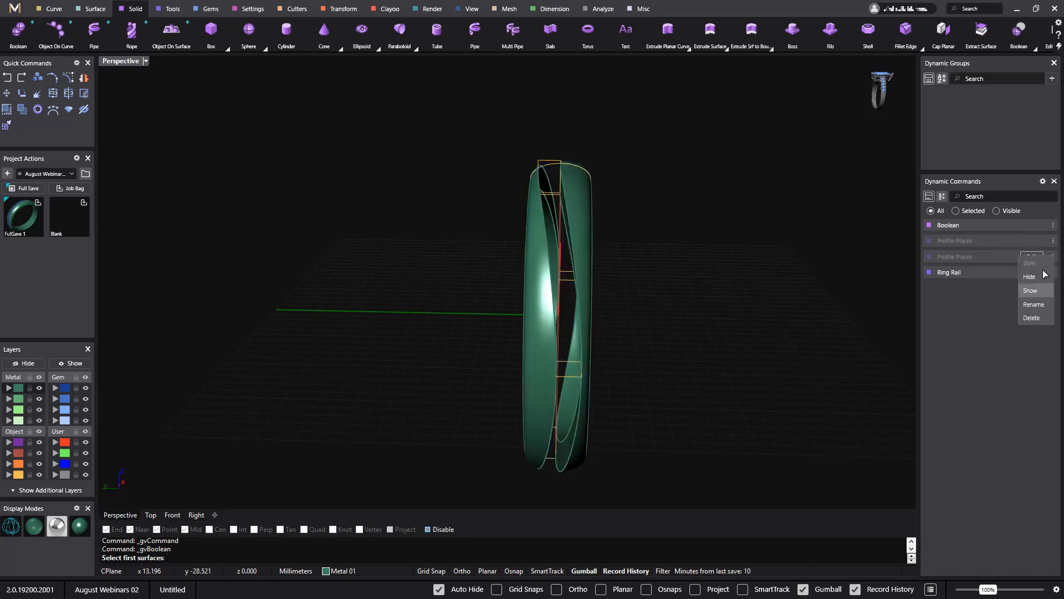
{"action": "left_click", "coordinate": [1031, 291]}
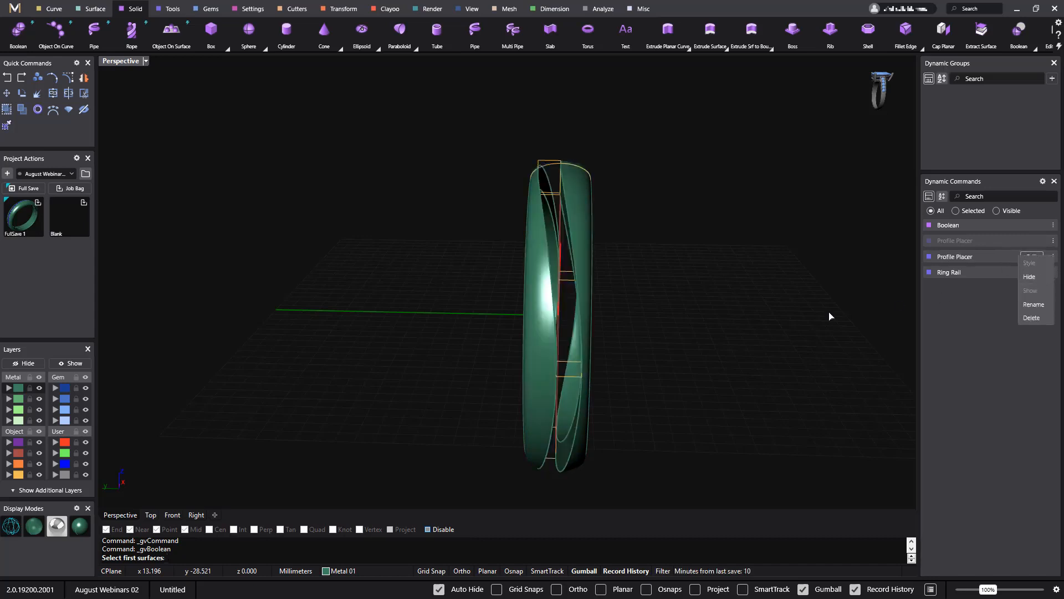
{"action": "left_click", "coordinate": [1053, 241]}
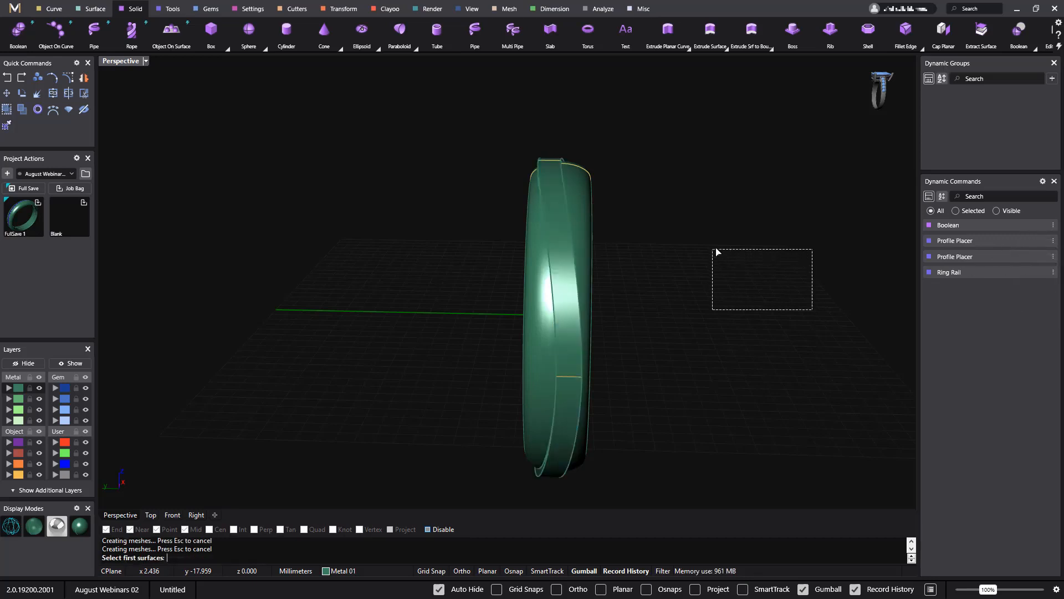
Restart the Boolean and intersect the rectangular swept body with the rounded ring band using the Boolean Intersection type.
{"action": "key", "text": "Escape"}
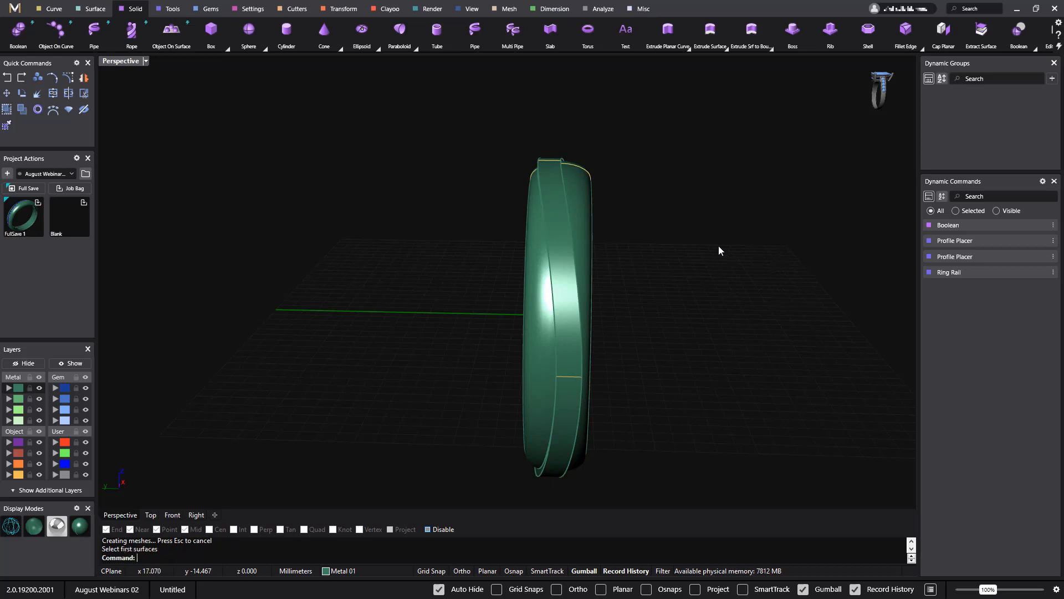
{"action": "right_click_drag", "start_coordinate": [719, 246], "coordinate": [691, 233]}
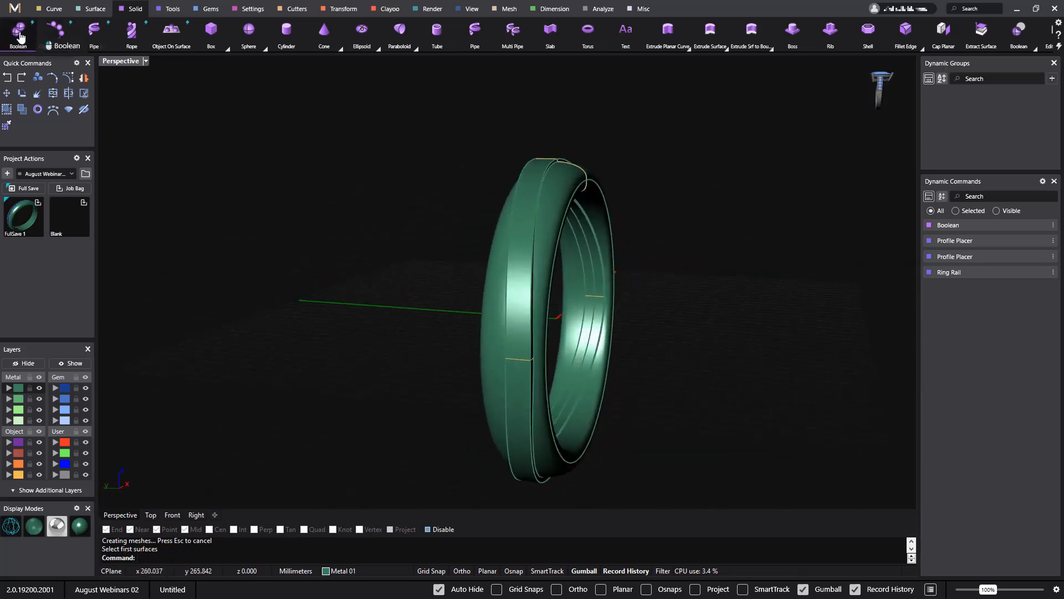
{"action": "left_click", "coordinate": [20, 34]}
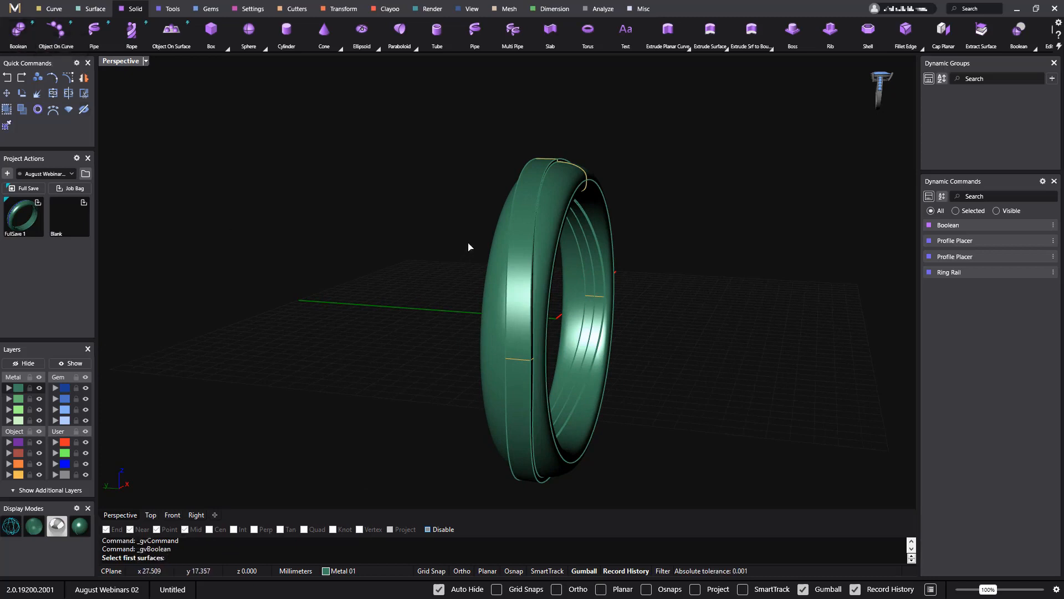
{"action": "left_click", "coordinate": [521, 215]}
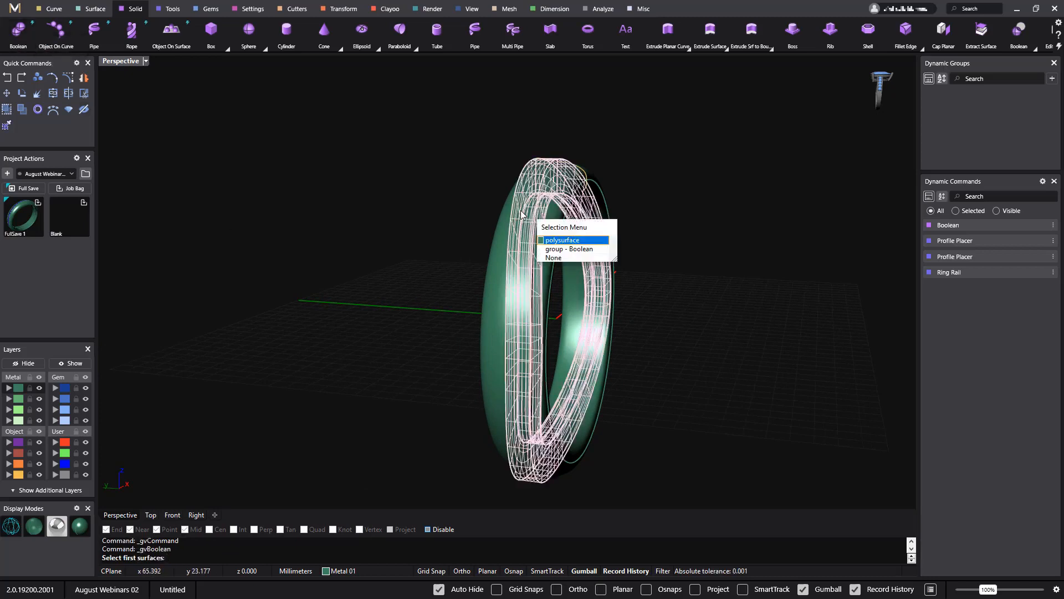
{"action": "left_click", "coordinate": [557, 242]}
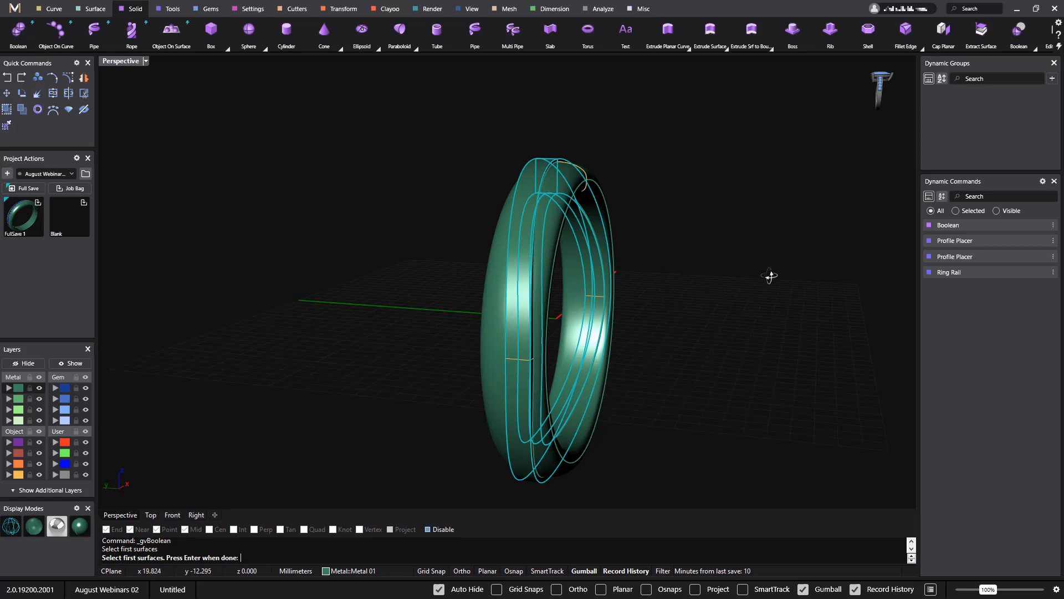
{"action": "key", "text": "Return"}
{"action": "left_click", "coordinate": [513, 273]}
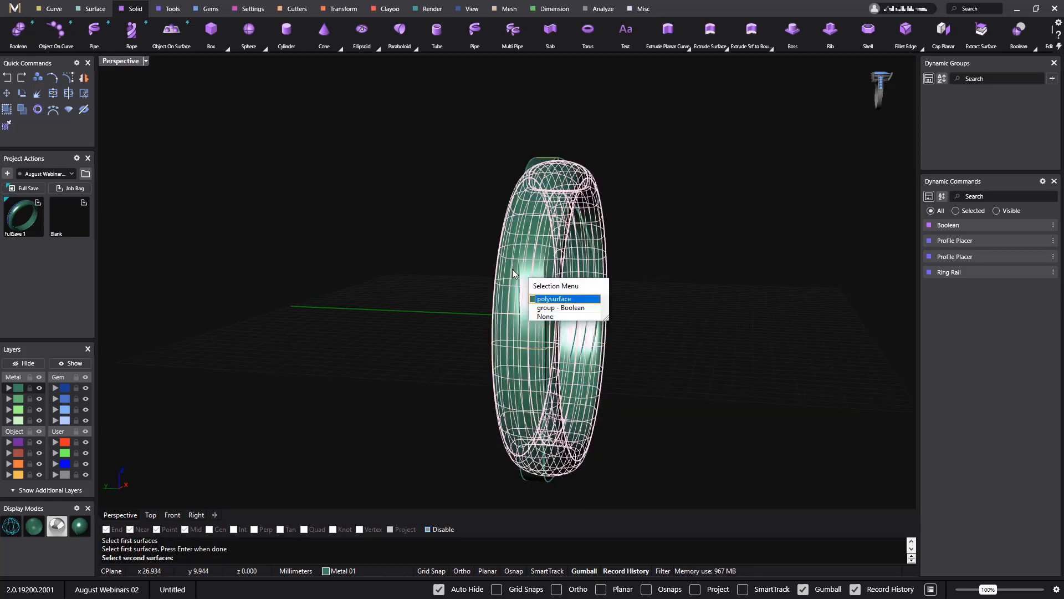
{"action": "left_click", "coordinate": [550, 300]}
{"action": "key", "text": "Return"}
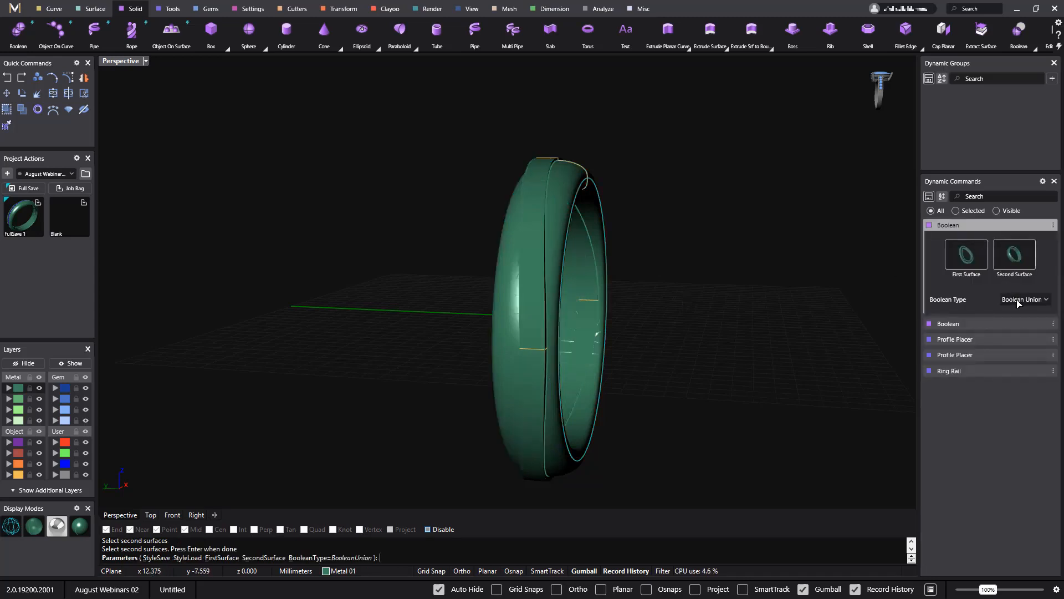
{"action": "left_click", "coordinate": [1019, 300]}
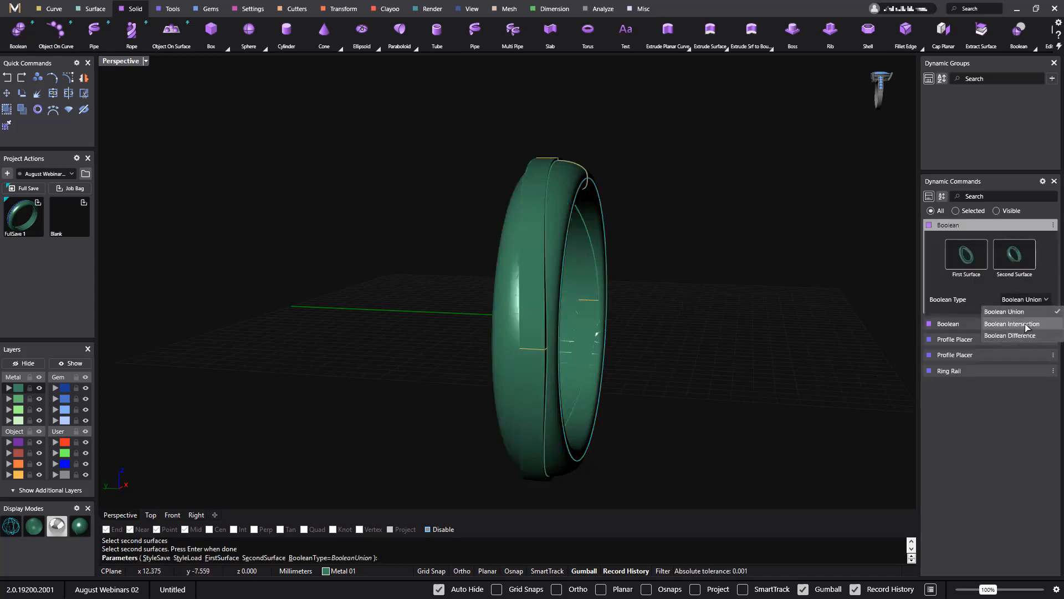
{"action": "left_click", "coordinate": [1027, 325]}
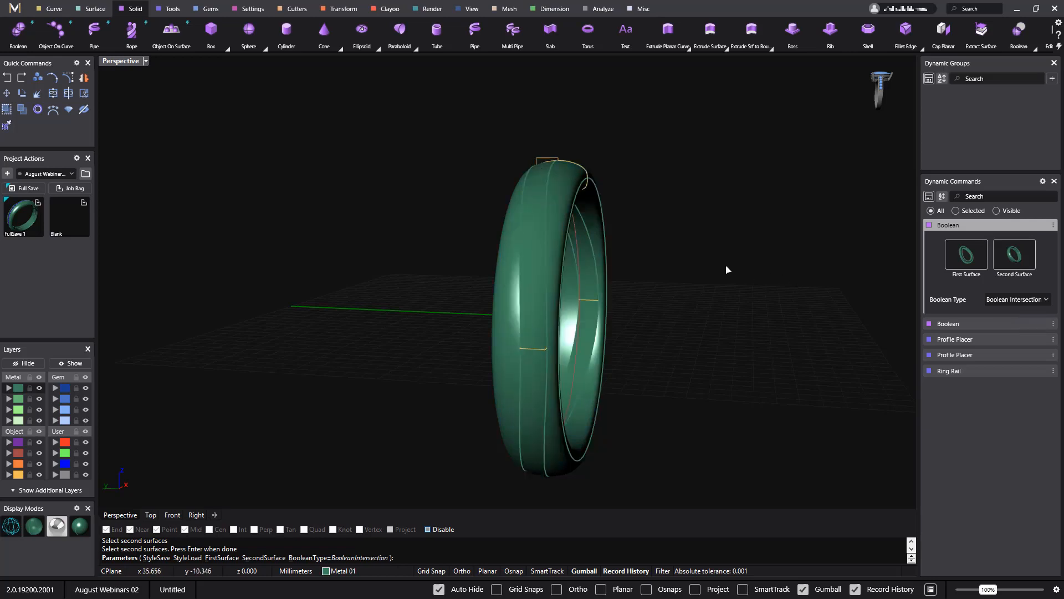
{"action": "key", "text": "Return"}
Switch the viewport to the rendered display mode and add the Rose Gold-18k material to the intersected rectangular inlay.
{"action": "right_click_drag", "start_coordinate": [751, 257], "coordinate": [715, 302]}
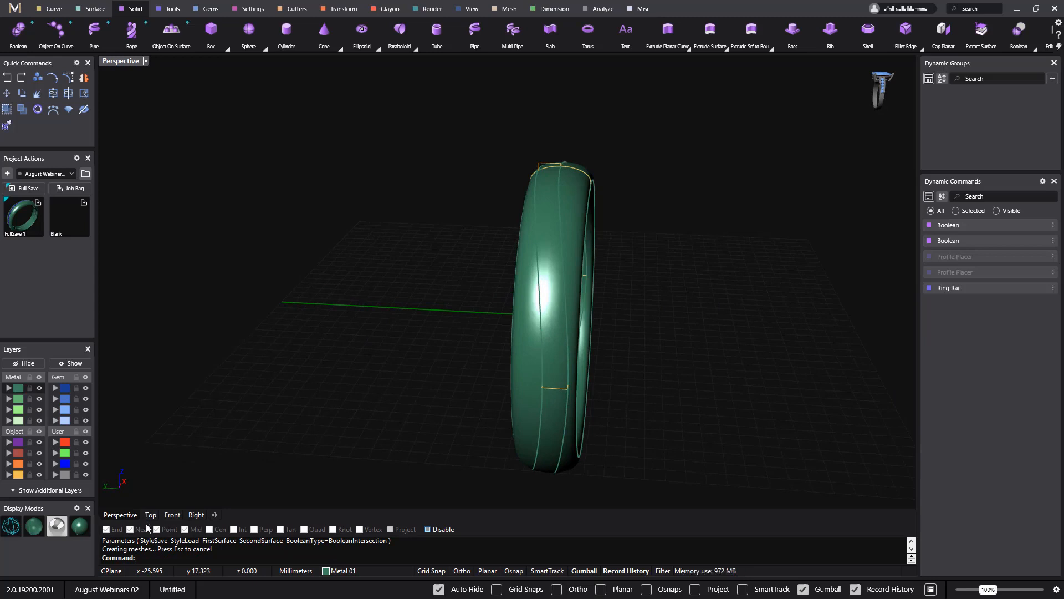
{"action": "left_click", "coordinate": [56, 526]}
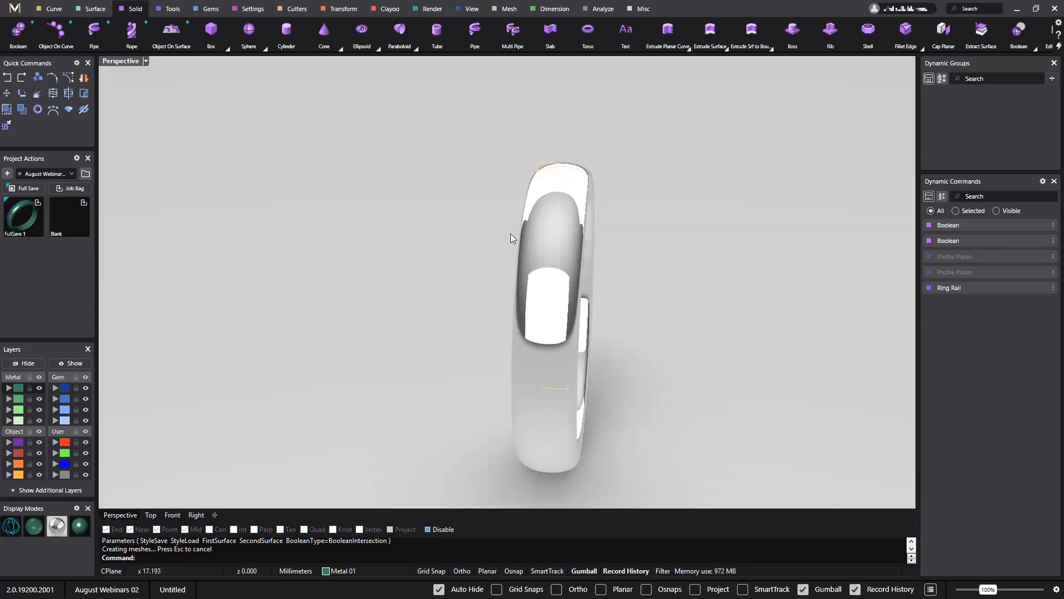
{"action": "left_click", "coordinate": [551, 250]}
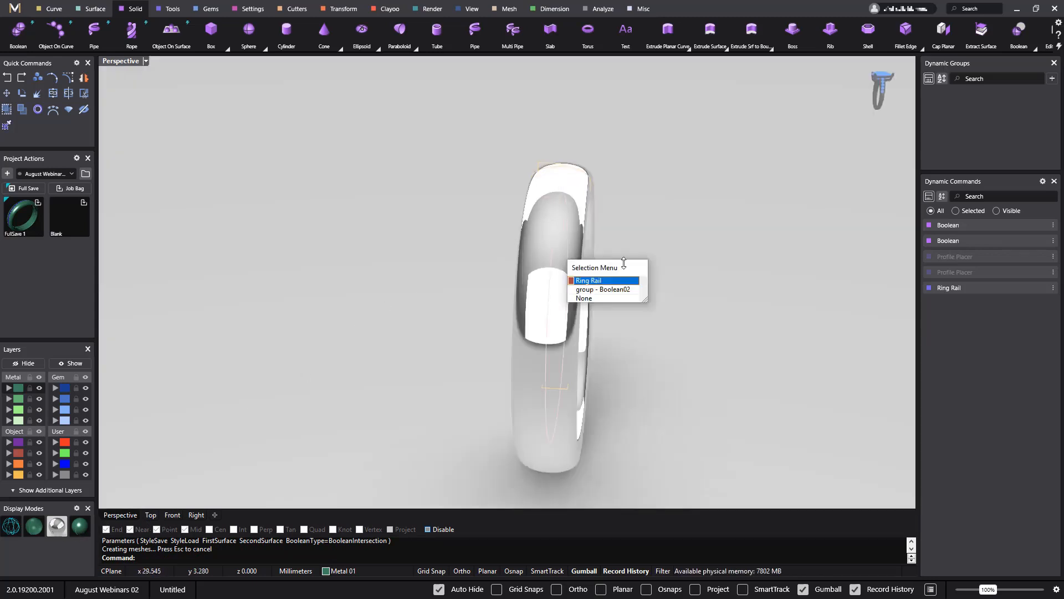
{"action": "left_click", "coordinate": [604, 289]}
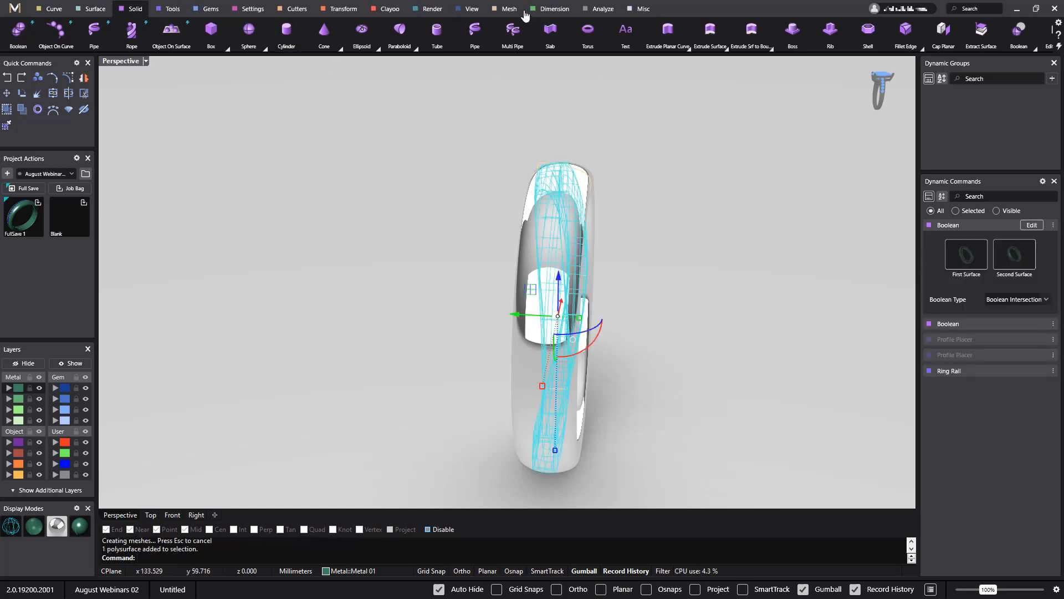
{"action": "left_click", "coordinate": [433, 9]}
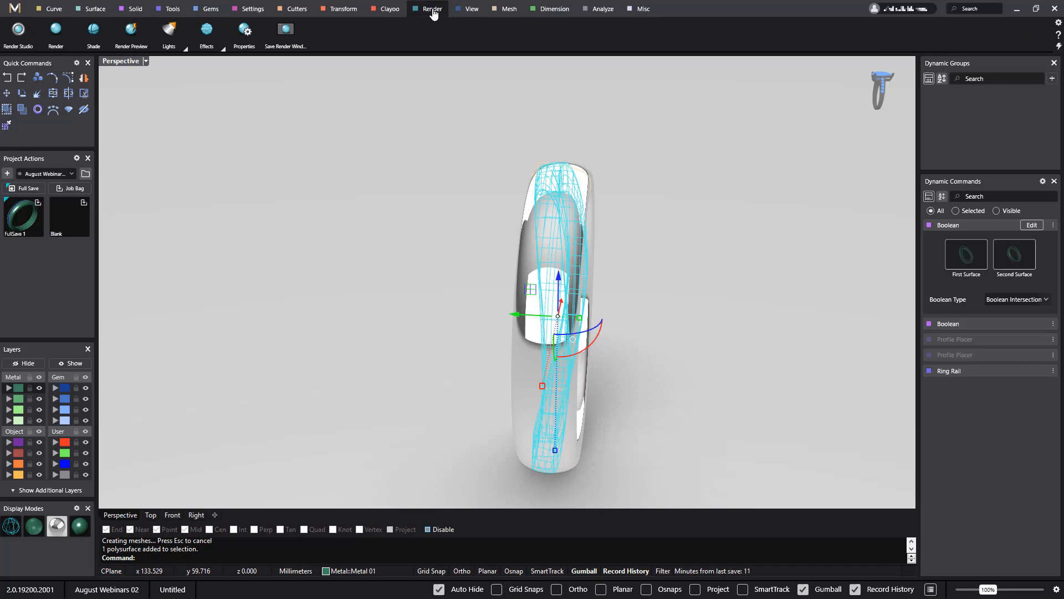
{"action": "left_click", "coordinate": [22, 32]}
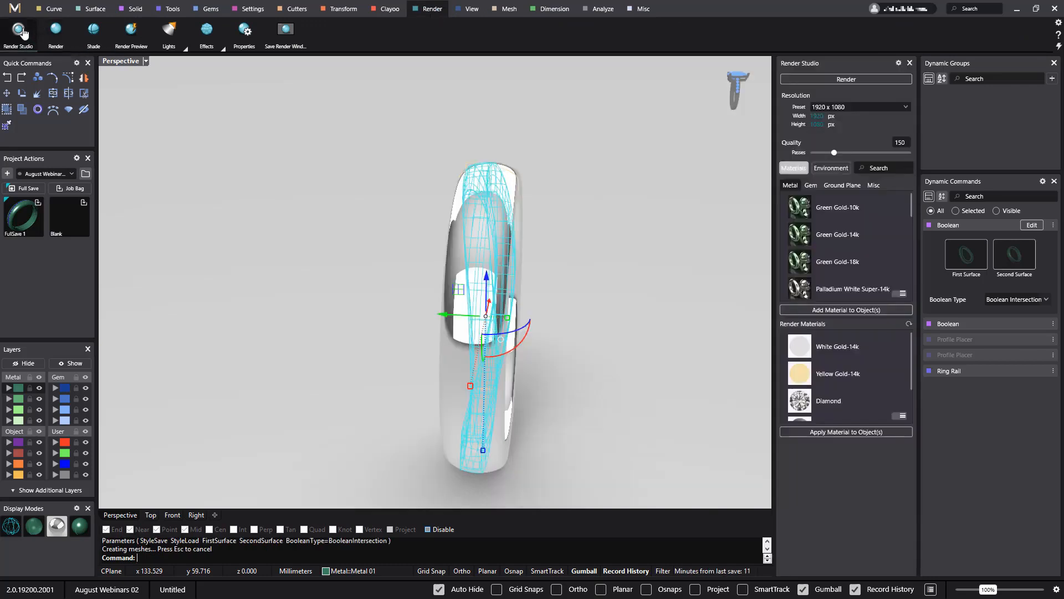
{"action": "scroll", "coordinate": [815, 261], "scroll_direction": "down", "scroll_amount": 5}
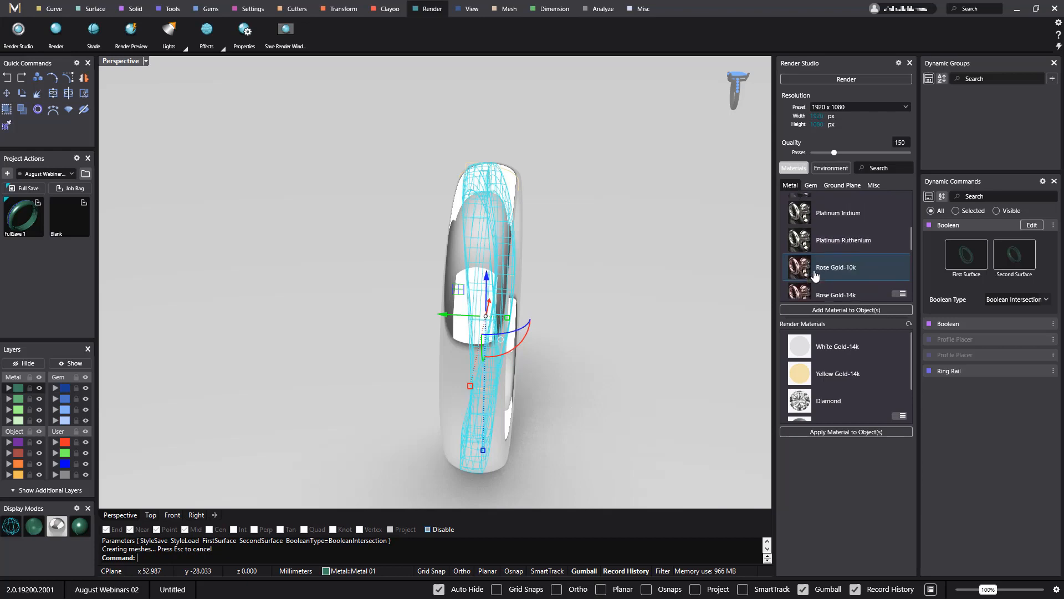
{"action": "scroll", "coordinate": [837, 275], "scroll_direction": "down", "scroll_amount": 1}
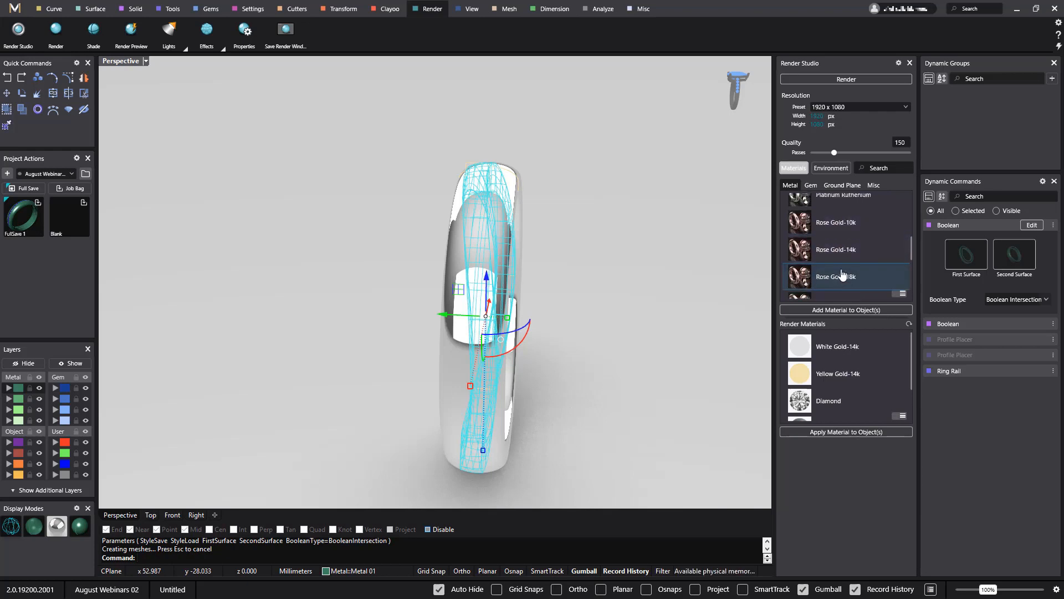
{"action": "left_click", "coordinate": [844, 280]}
{"action": "left_click", "coordinate": [852, 310]}
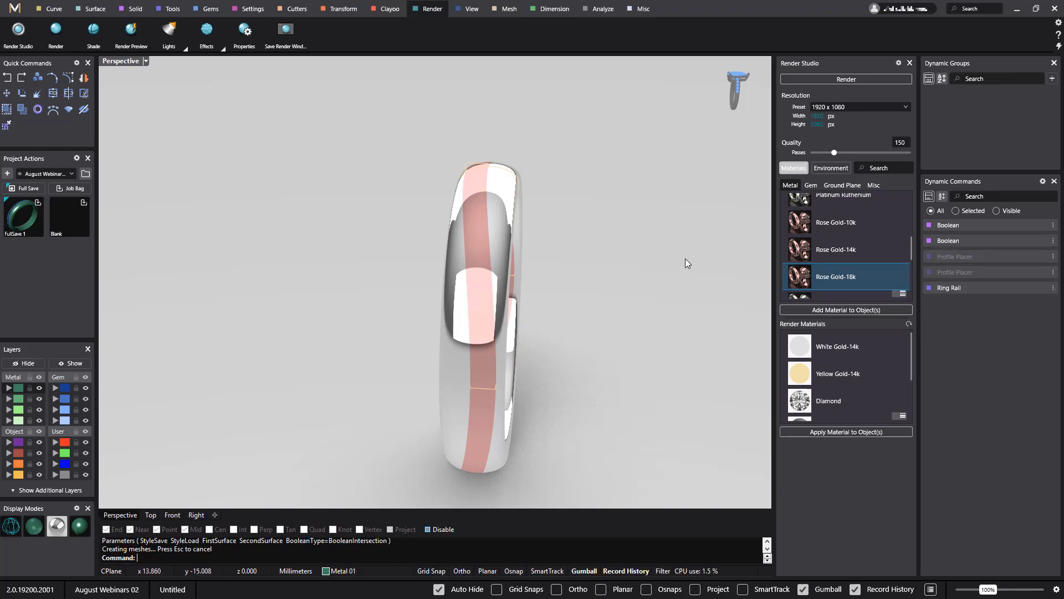
Examine the rose gold inlay and the surrounding band as separate bodies from several angles, and return to the green metal display mode.
{"action": "right_click_drag", "start_coordinate": [662, 254], "coordinate": [668, 311]}
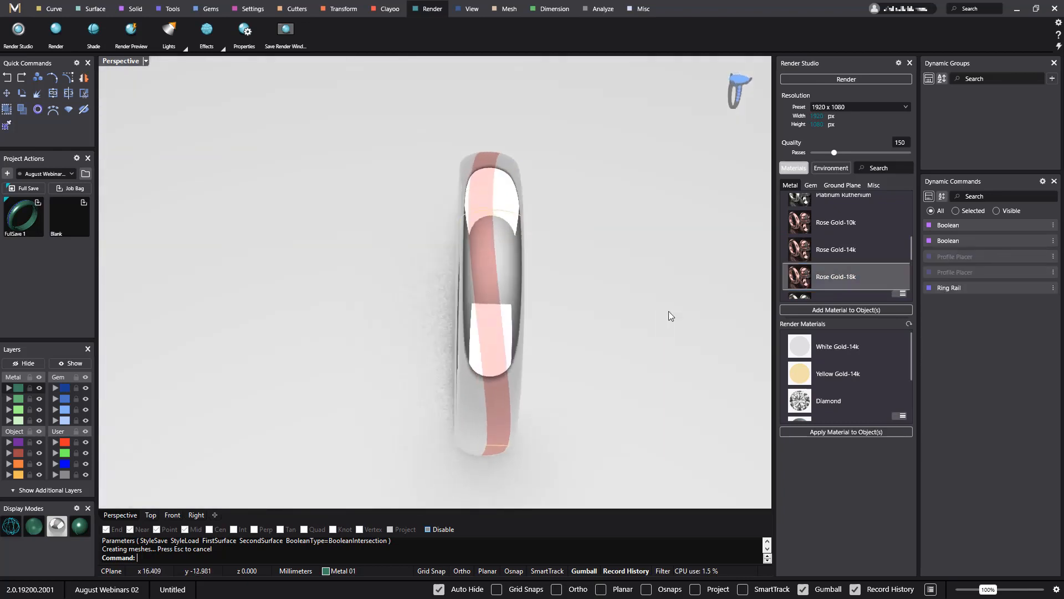
{"action": "left_click", "coordinate": [504, 254]}
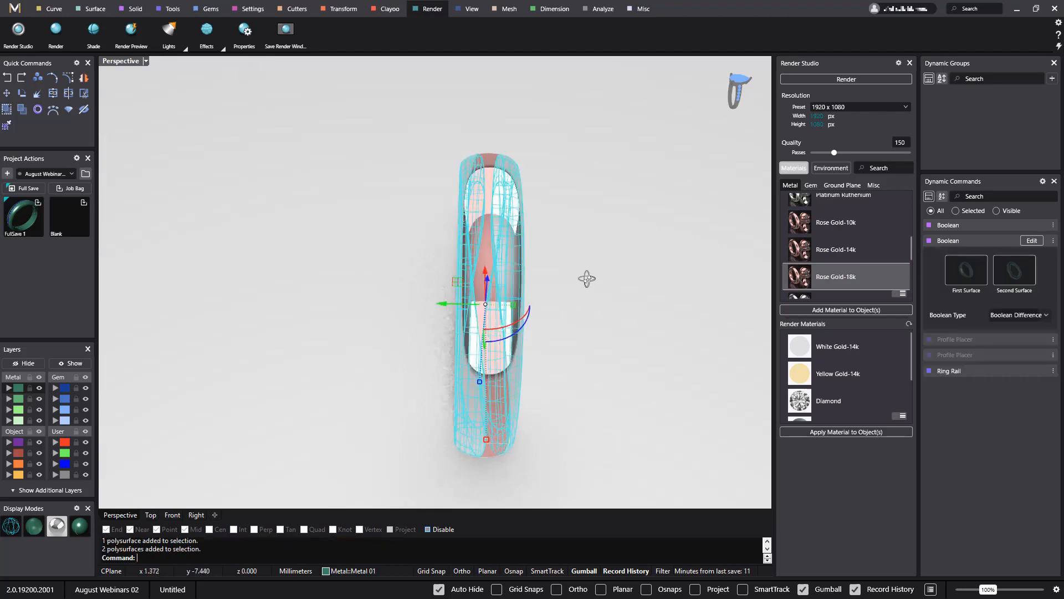
{"action": "right_click_drag", "start_coordinate": [588, 279], "coordinate": [487, 252]}
{"action": "left_click", "coordinate": [614, 271]}
{"action": "left_click", "coordinate": [478, 245]}
{"action": "left_click", "coordinate": [586, 263]}
{"action": "right_click_drag", "start_coordinate": [585, 263], "coordinate": [619, 277]}
{"action": "right_click_drag", "start_coordinate": [573, 318], "coordinate": [585, 287]}
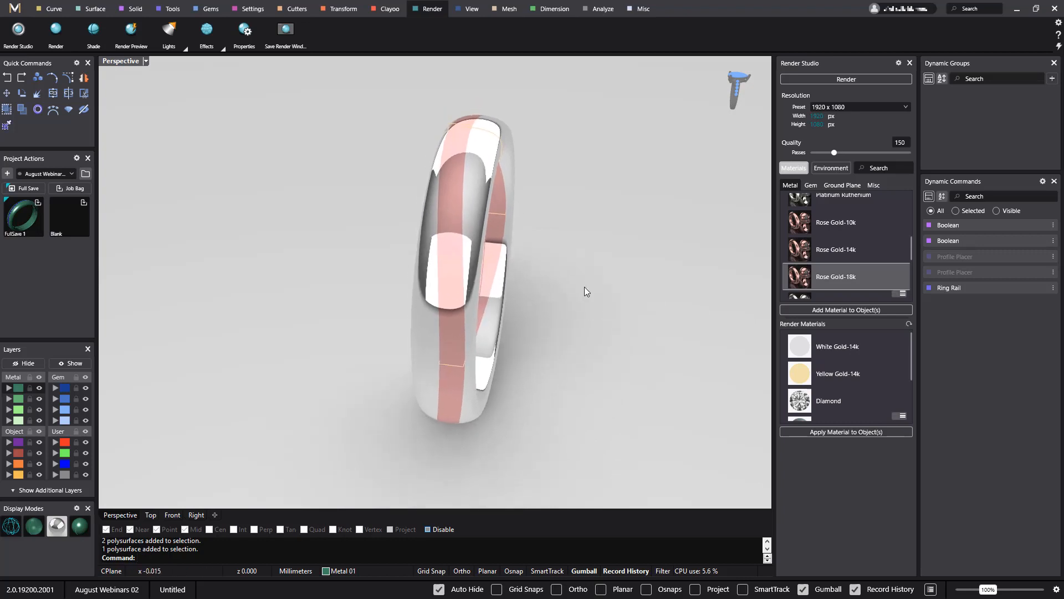
{"action": "right_click_drag", "start_coordinate": [467, 266], "coordinate": [452, 313]}
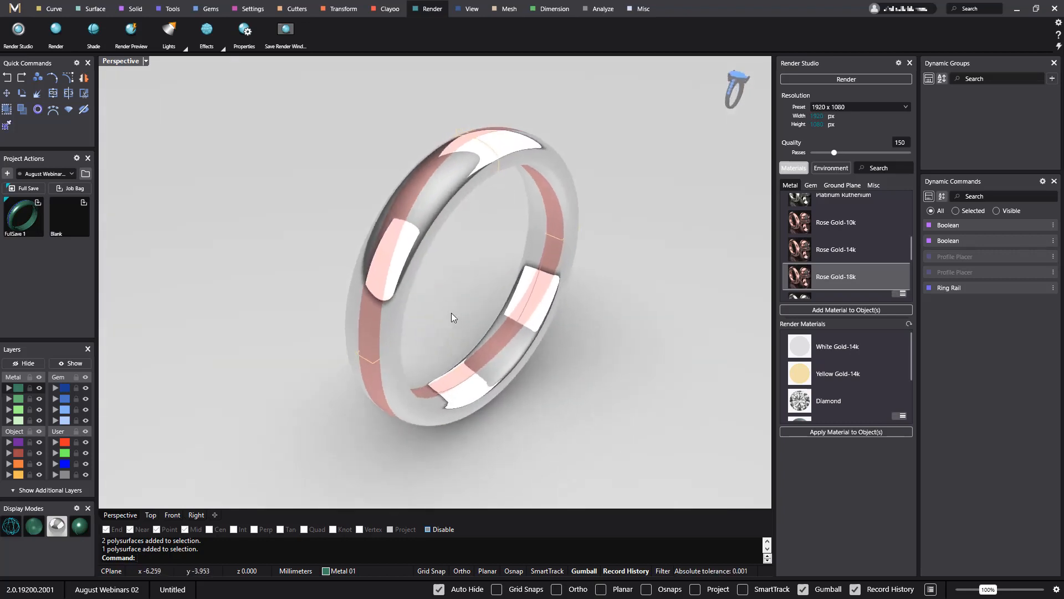
{"action": "left_click", "coordinate": [77, 526]}
{"action": "right_click_drag", "start_coordinate": [409, 426], "coordinate": [623, 426]}
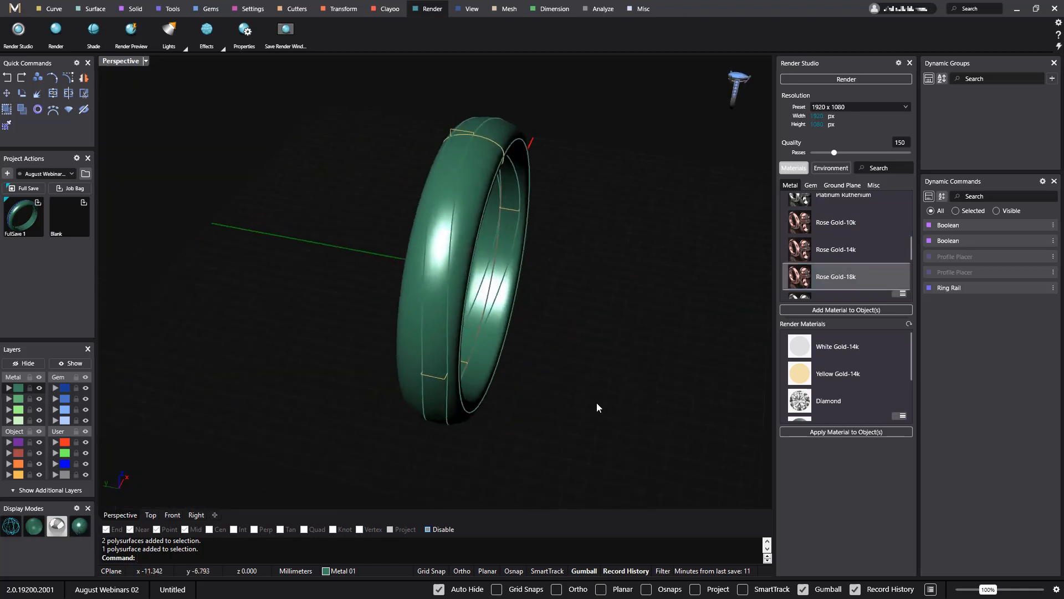
Edit the Ring Rail and set its finger size to US 10 1/2.
{"action": "left_click", "coordinate": [1032, 289]}
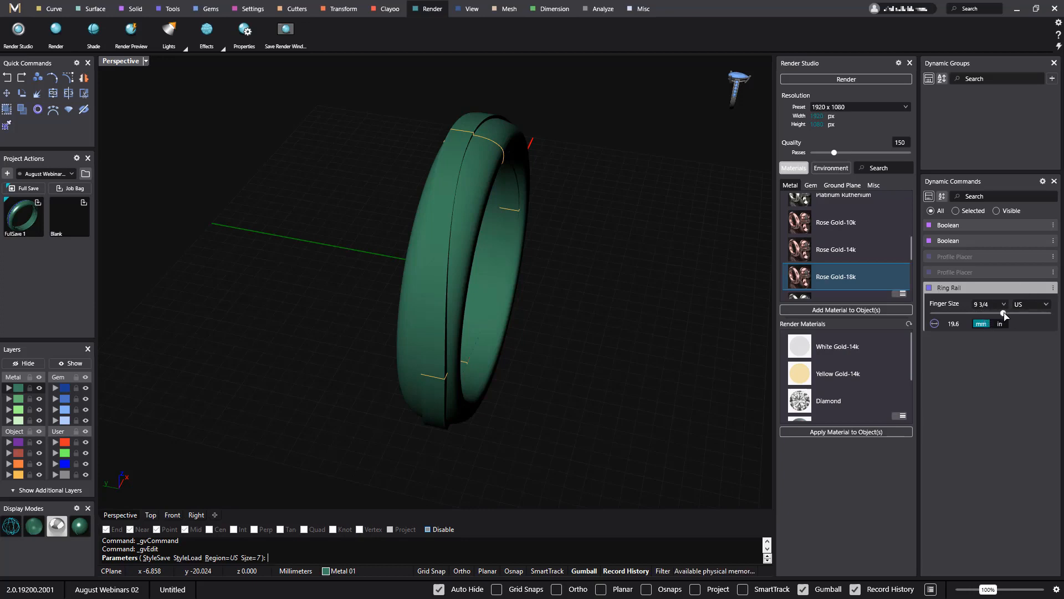
{"action": "left_click_drag", "start_coordinate": [1008, 314], "coordinate": [1010, 315]}
{"action": "key", "text": "Return"}
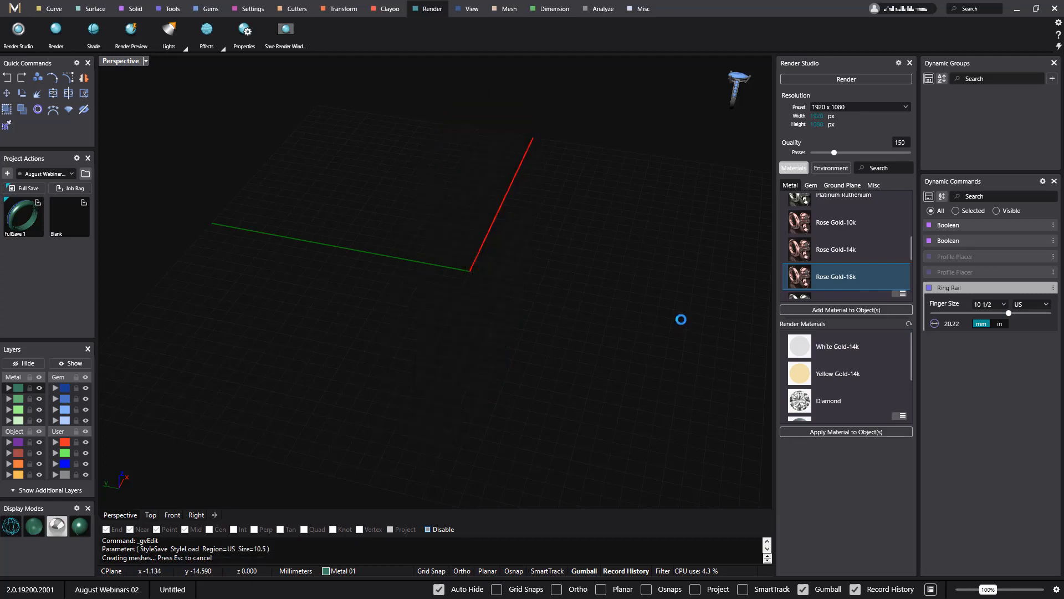
{"action": "right_click_drag", "start_coordinate": [565, 316], "coordinate": [601, 262]}
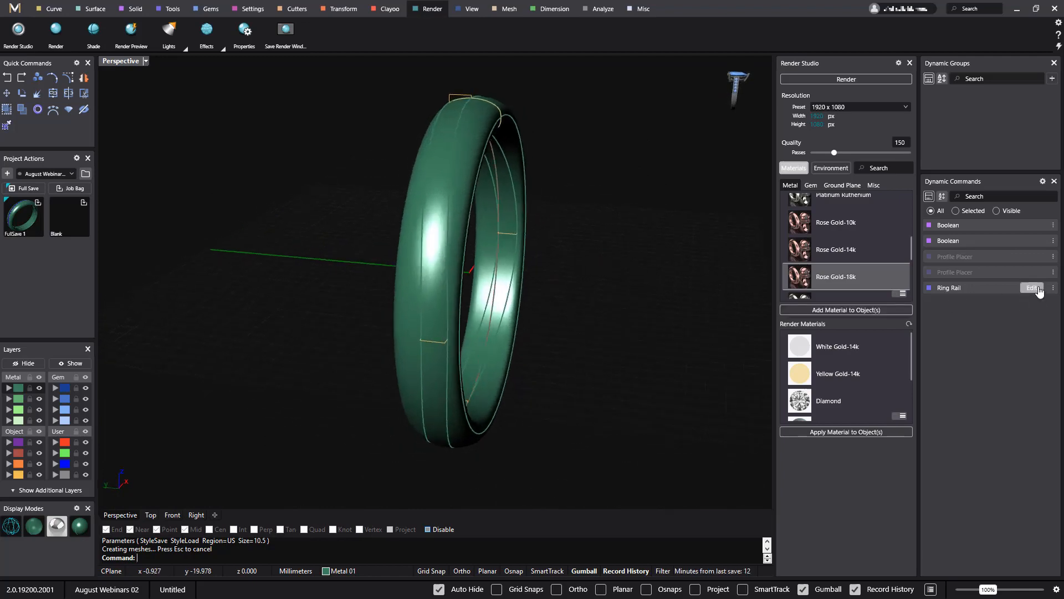
Edit the Ring Rail again and set its finger size to US 5 1/4.
{"action": "left_click", "coordinate": [1032, 287]}
{"action": "left_click_drag", "start_coordinate": [1010, 312], "coordinate": [977, 315]}
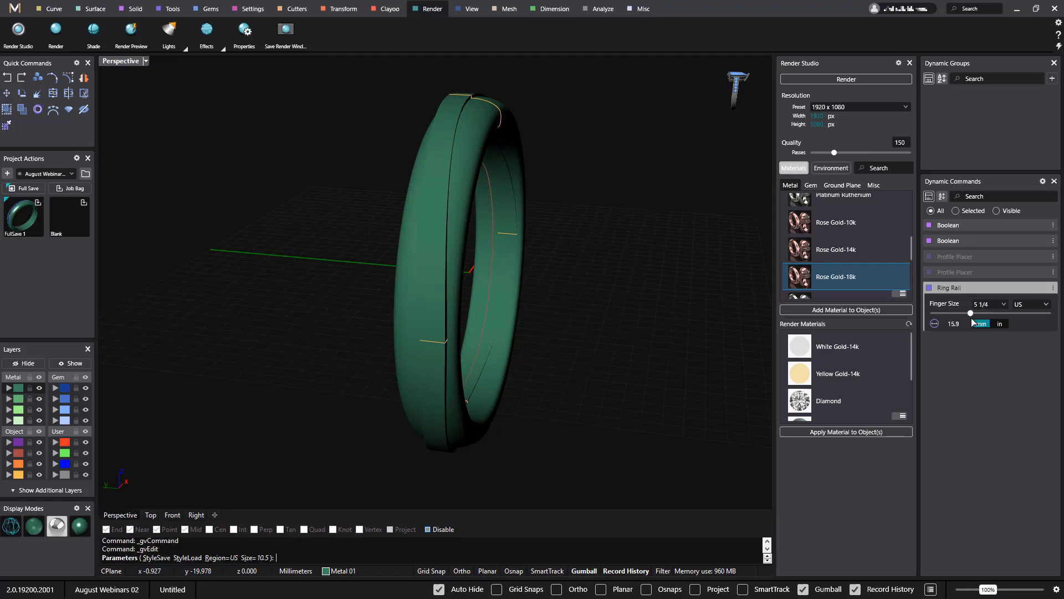
{"action": "right_click", "coordinate": [681, 316]}
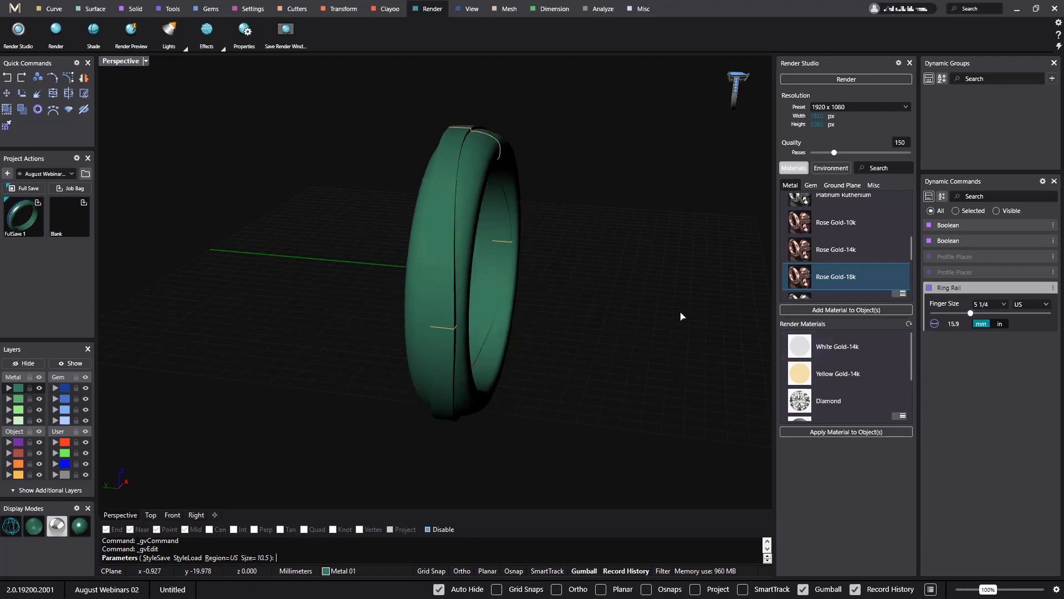
{"action": "right_click_drag", "start_coordinate": [623, 313], "coordinate": [650, 311]}
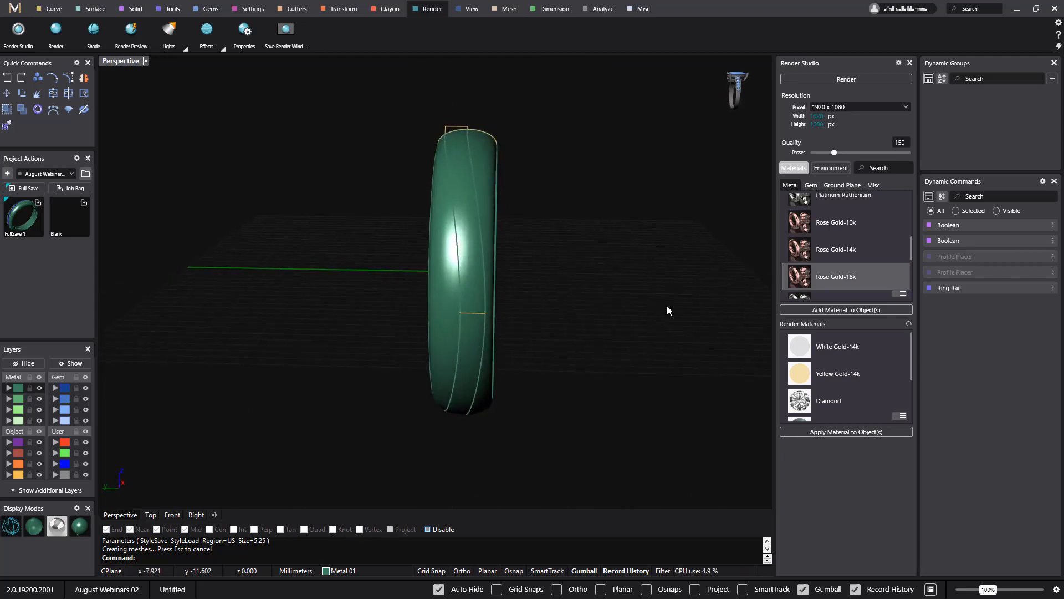
Edit the rounded band's Profile Placer and replace its profile with Shank profile 02 from the library.
{"action": "mouse_move", "coordinate": [1015, 292]}
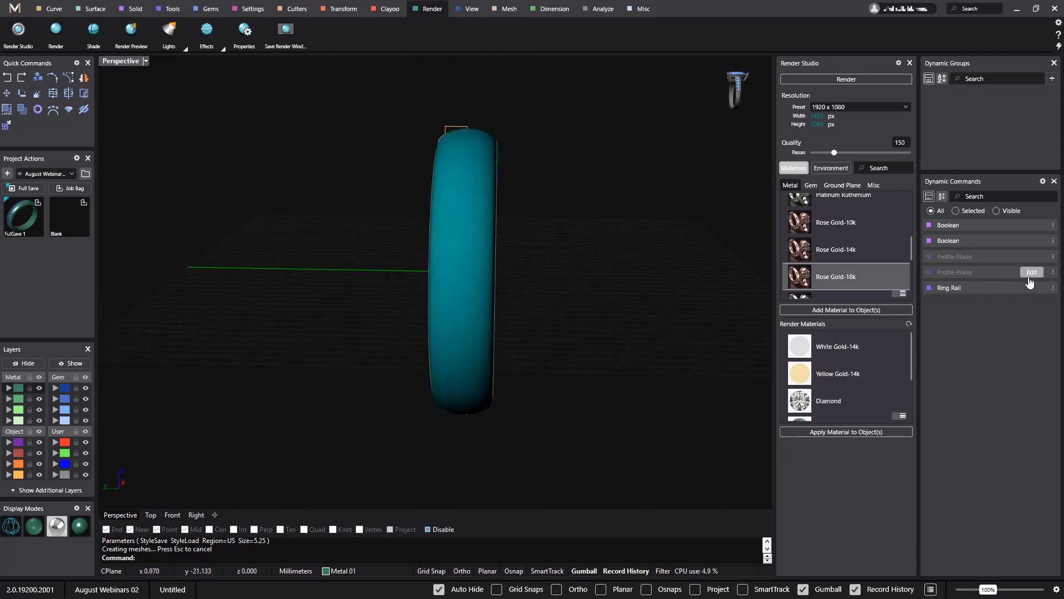
{"action": "left_click", "coordinate": [1032, 273]}
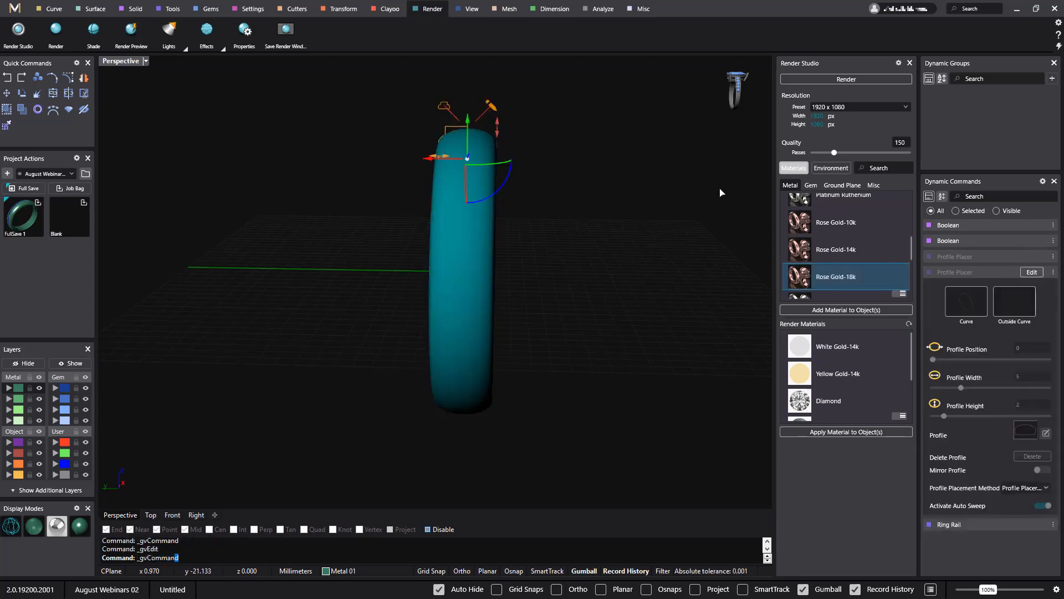
{"action": "left_click", "coordinate": [1025, 431]}
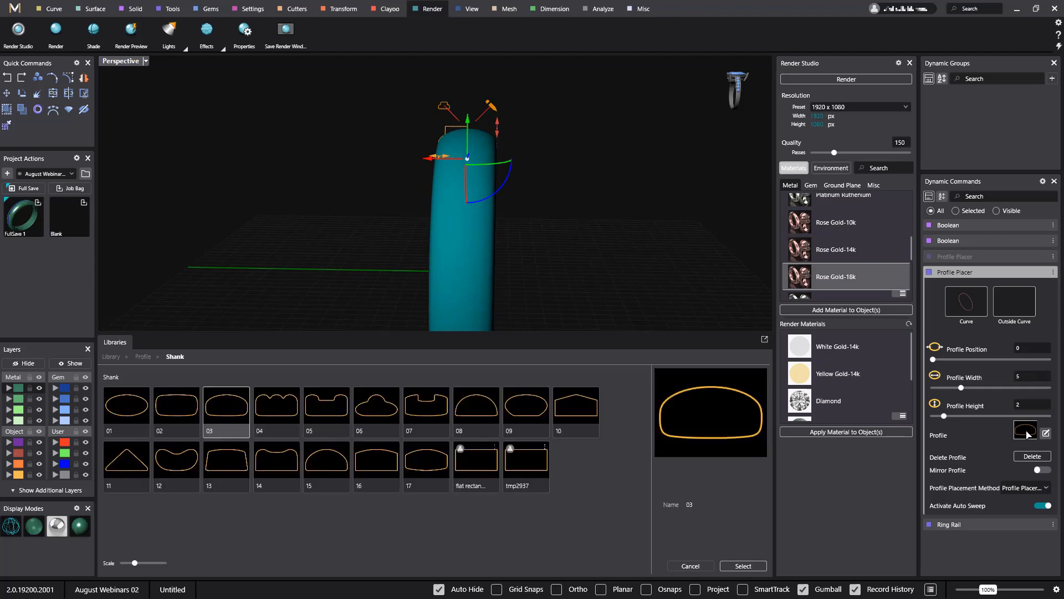
{"action": "left_click", "coordinate": [176, 409]}
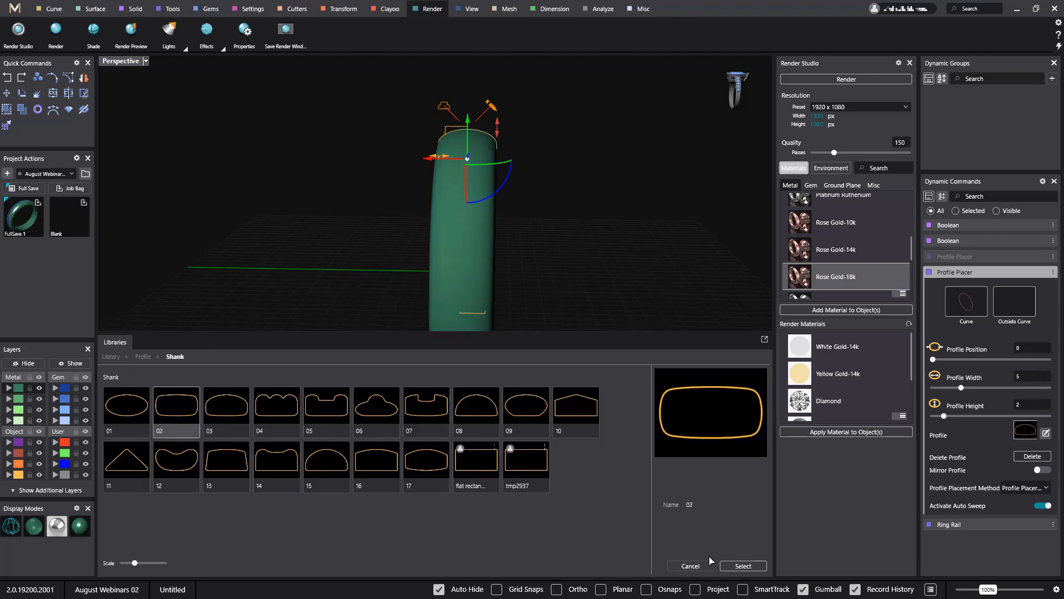
{"action": "left_click", "coordinate": [745, 565]}
{"action": "right_click", "coordinate": [603, 344]}
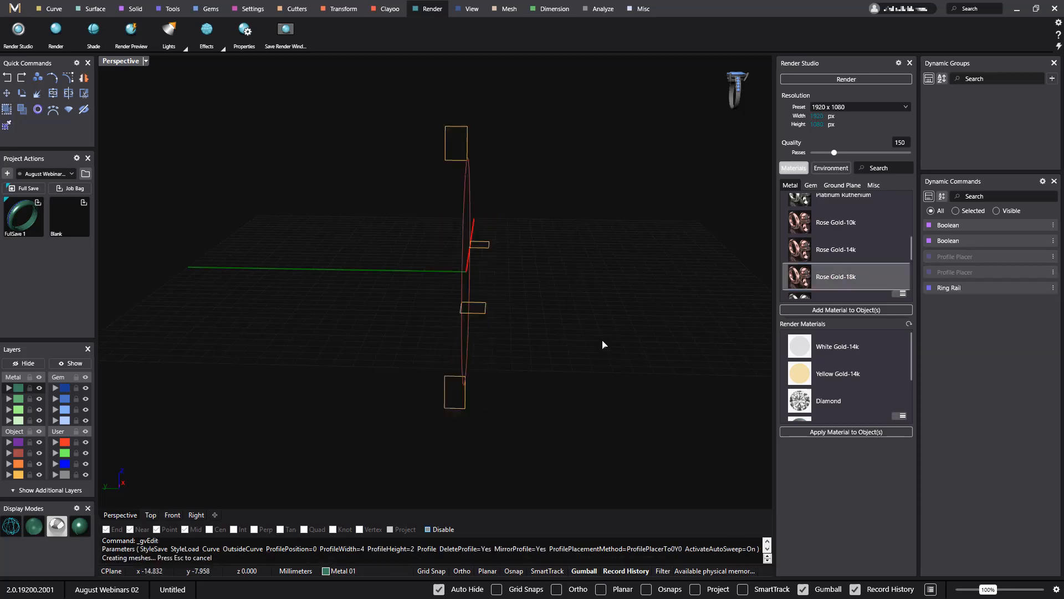
Switch the viewport to the realistic display mode and view the white and rose gold ring from an angle.
{"action": "left_click", "coordinate": [472, 176]}
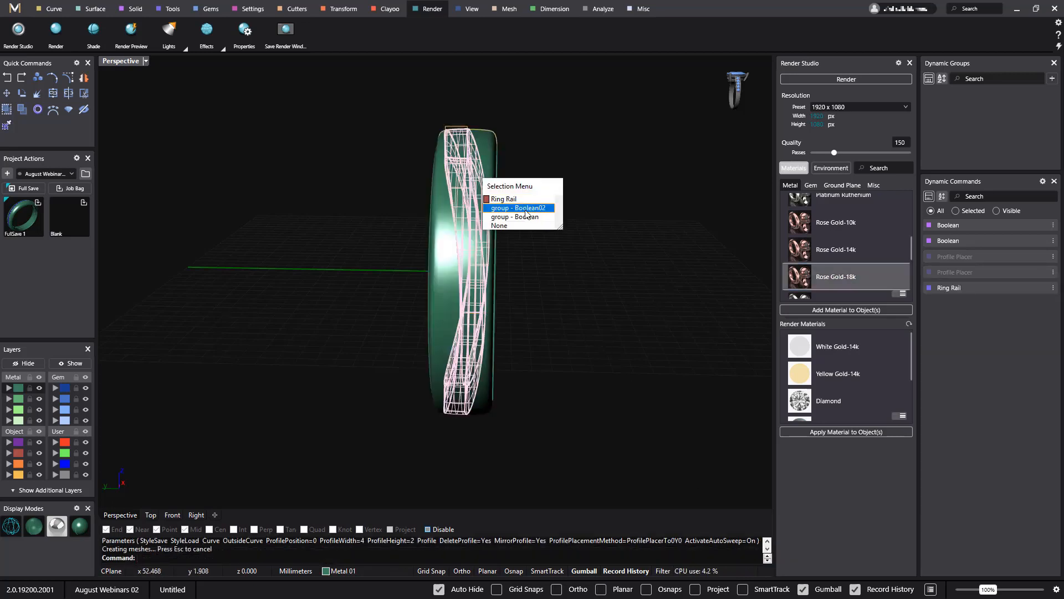
{"action": "left_click", "coordinate": [600, 306]}
{"action": "right_click_drag", "start_coordinate": [640, 293], "coordinate": [532, 360]}
{"action": "left_click", "coordinate": [53, 532]}
{"action": "mouse_move", "coordinate": [421, 333]}
{"action": "right_mouse_down"}
{"action": "mouse_move", "coordinate": [418, 352]}
{"action": "mouse_move", "coordinate": [452, 255]}
{"action": "mouse_move", "coordinate": [409, 262]}
{"action": "mouse_move", "coordinate": [418, 348]}
{"action": "mouse_move", "coordinate": [491, 427]}
{"action": "mouse_move", "coordinate": [654, 375]}
{"action": "mouse_move", "coordinate": [608, 312]}
{"action": "mouse_move", "coordinate": [416, 345]}
{"action": "mouse_move", "coordinate": [458, 351]}
{"action": "right_mouse_up"}
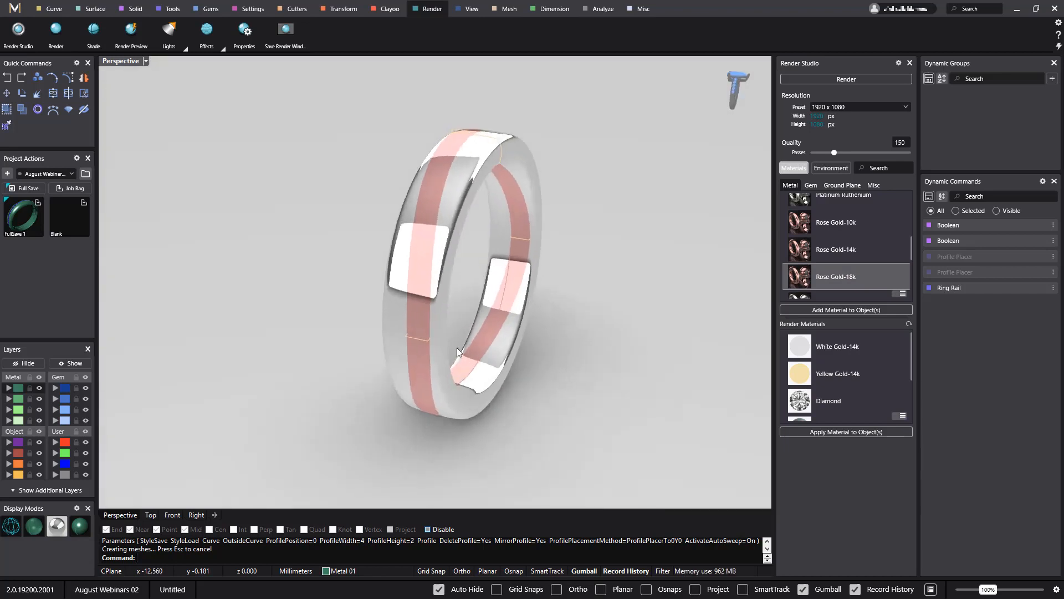
Edit the Ring Rail and set its finger size to US 7.
{"action": "left_click", "coordinate": [1031, 288]}
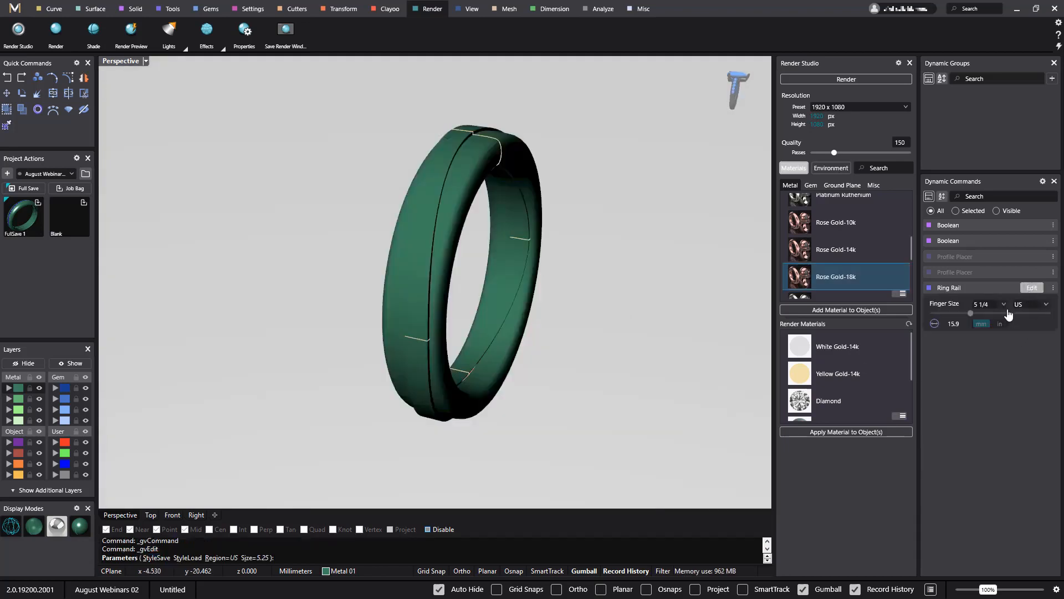
{"action": "left_click", "coordinate": [1003, 304]}
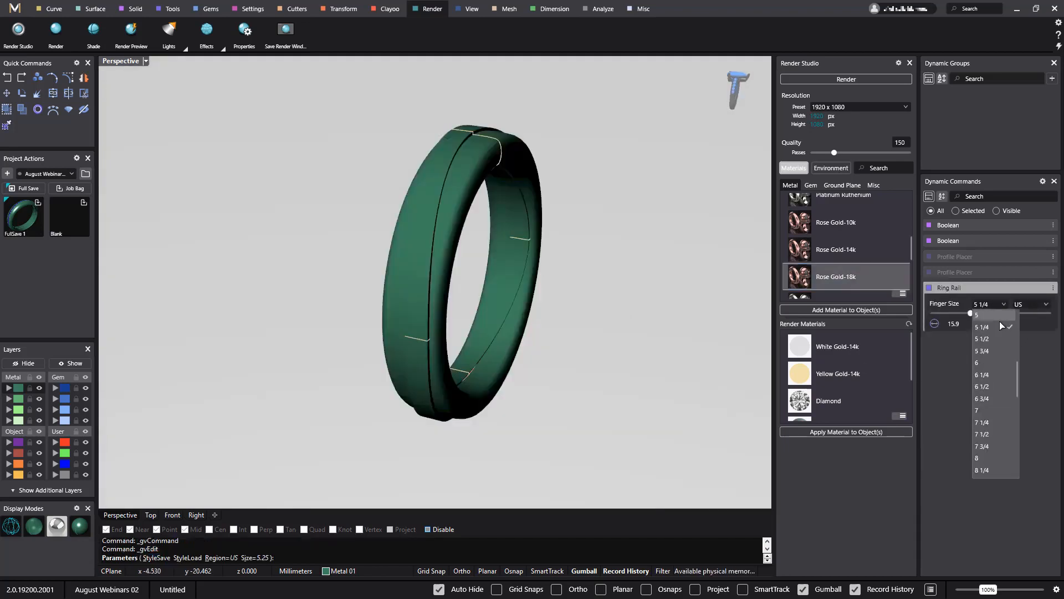
{"action": "left_click", "coordinate": [992, 411]}
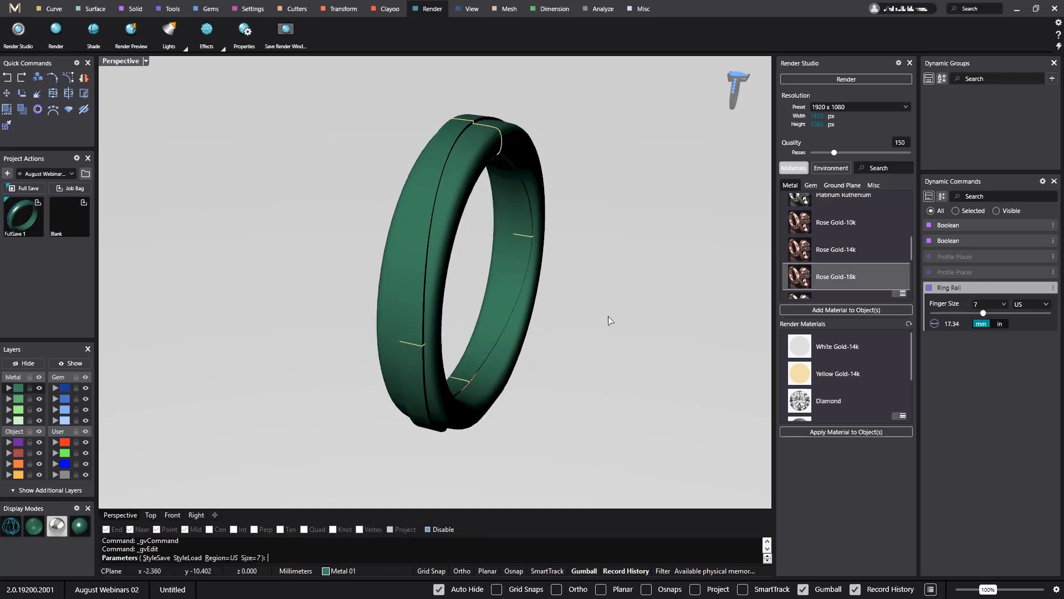
{"action": "key", "text": "Return"}
{"action": "mouse_move", "coordinate": [609, 318]}
{"action": "right_mouse_down"}
{"action": "mouse_move", "coordinate": [640, 309]}
{"action": "mouse_move", "coordinate": [611, 332]}
{"action": "right_mouse_up"}
Edit the rounded band's Profile Placer and replace its profile with Shank profile 06 from the library.
{"action": "left_click", "coordinate": [1031, 271]}
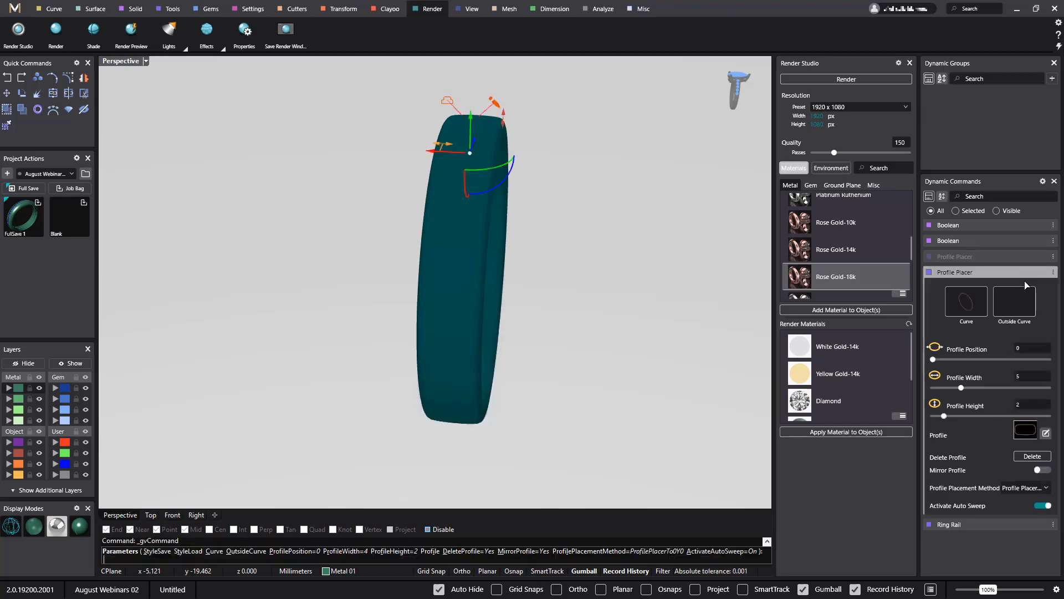
{"action": "left_click", "coordinate": [1029, 435]}
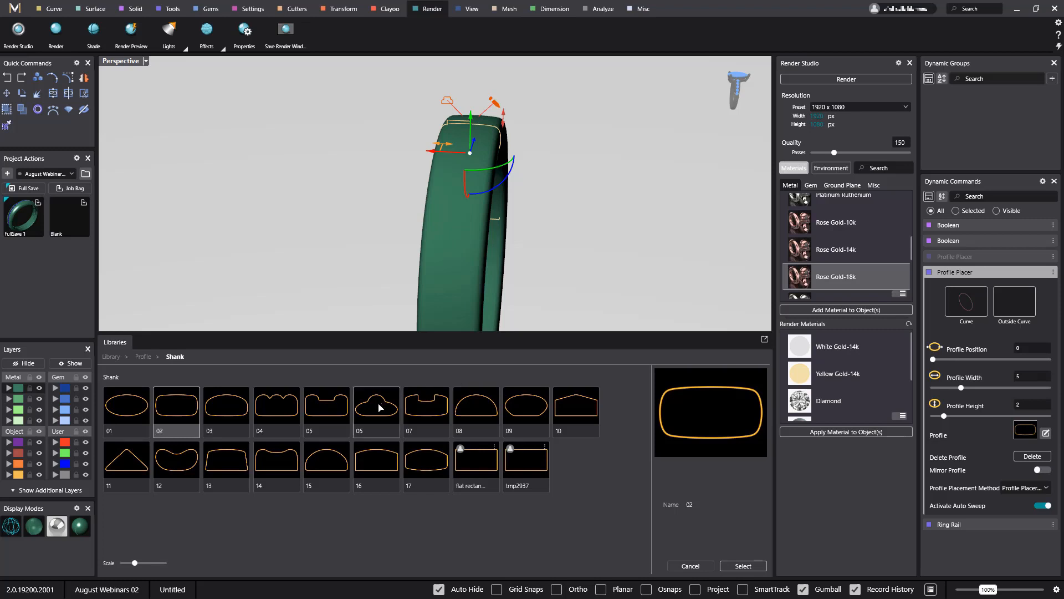
{"action": "left_click", "coordinate": [380, 408]}
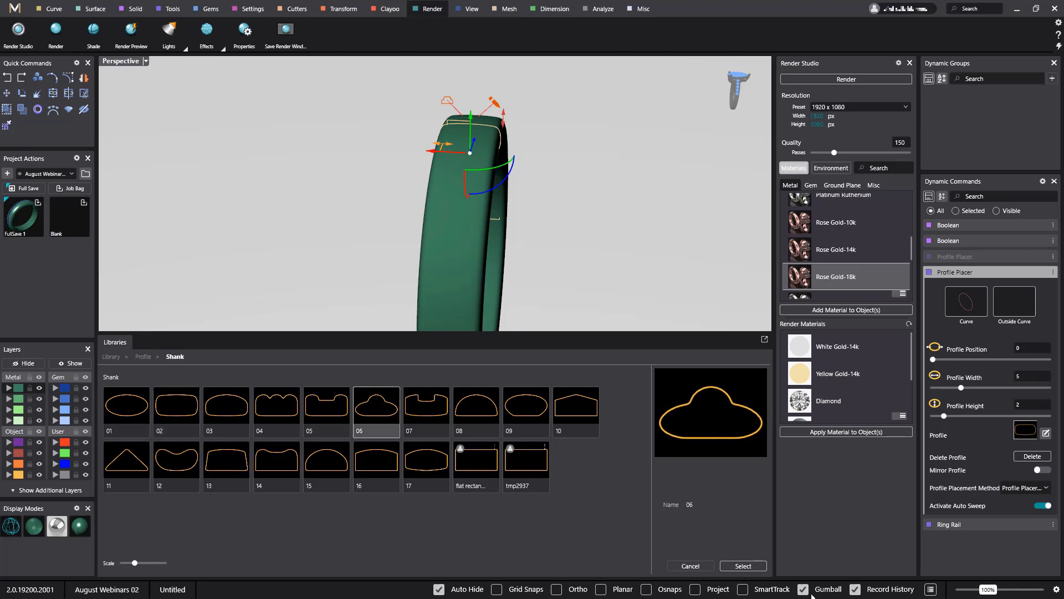
{"action": "left_click", "coordinate": [753, 566]}
{"action": "right_click", "coordinate": [621, 246]}
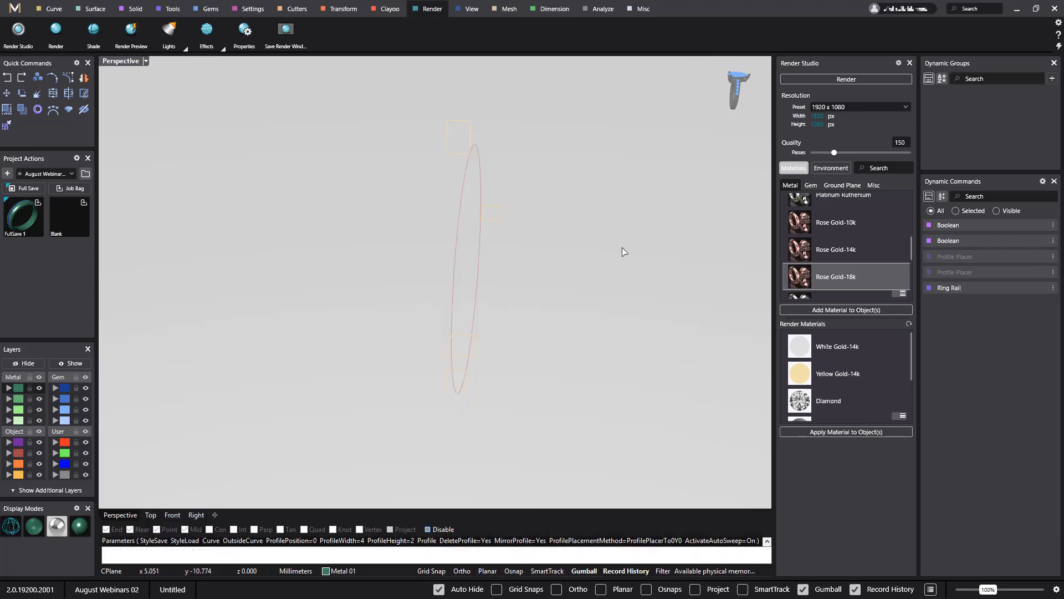
Examine the rebuilt band and its rose gold inlay from several angles, including the inlay's outline when selected.
{"action": "mouse_move", "coordinate": [622, 248]}
{"action": "right_mouse_down"}
{"action": "mouse_move", "coordinate": [622, 204]}
{"action": "mouse_move", "coordinate": [561, 209]}
{"action": "mouse_move", "coordinate": [561, 307]}
{"action": "mouse_move", "coordinate": [615, 305]}
{"action": "mouse_move", "coordinate": [649, 285]}
{"action": "mouse_move", "coordinate": [622, 252]}
{"action": "right_mouse_up"}
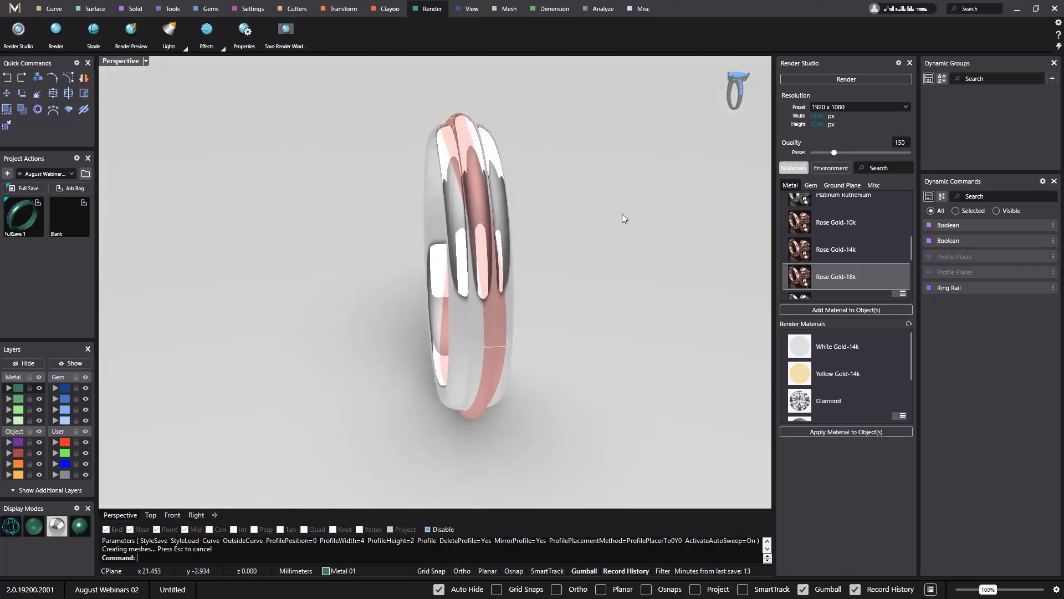
{"action": "right_click_drag", "start_coordinate": [622, 214], "coordinate": [493, 131]}
{"action": "left_click", "coordinate": [491, 122]}
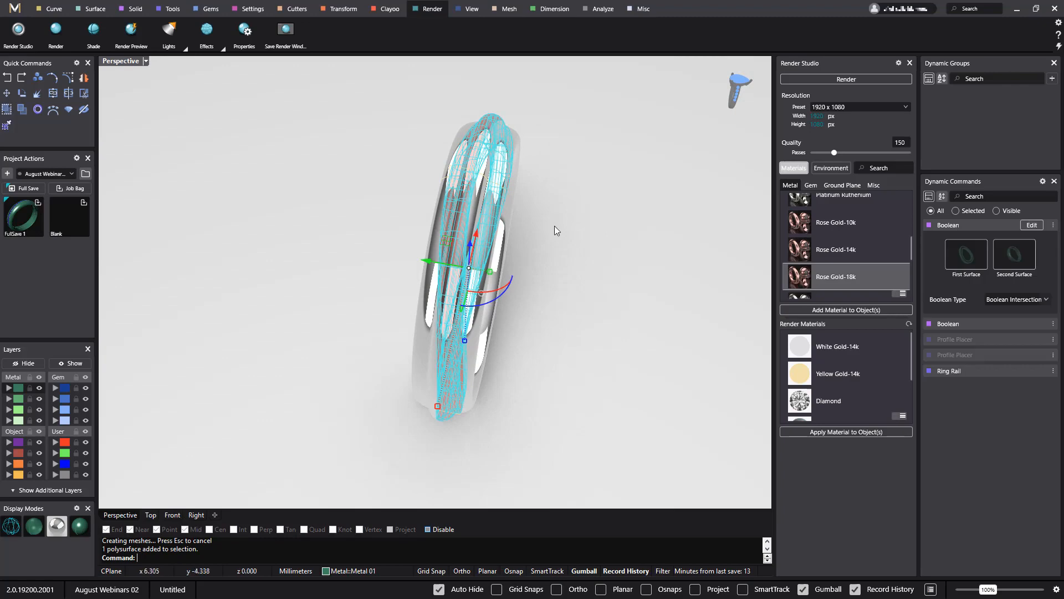
{"action": "right_click_drag", "start_coordinate": [556, 231], "coordinate": [284, 151]}
{"action": "left_click", "coordinate": [283, 151]}
{"action": "right_click_drag", "start_coordinate": [642, 245], "coordinate": [592, 356]}
{"action": "right_click_drag", "start_coordinate": [591, 283], "coordinate": [499, 347]}
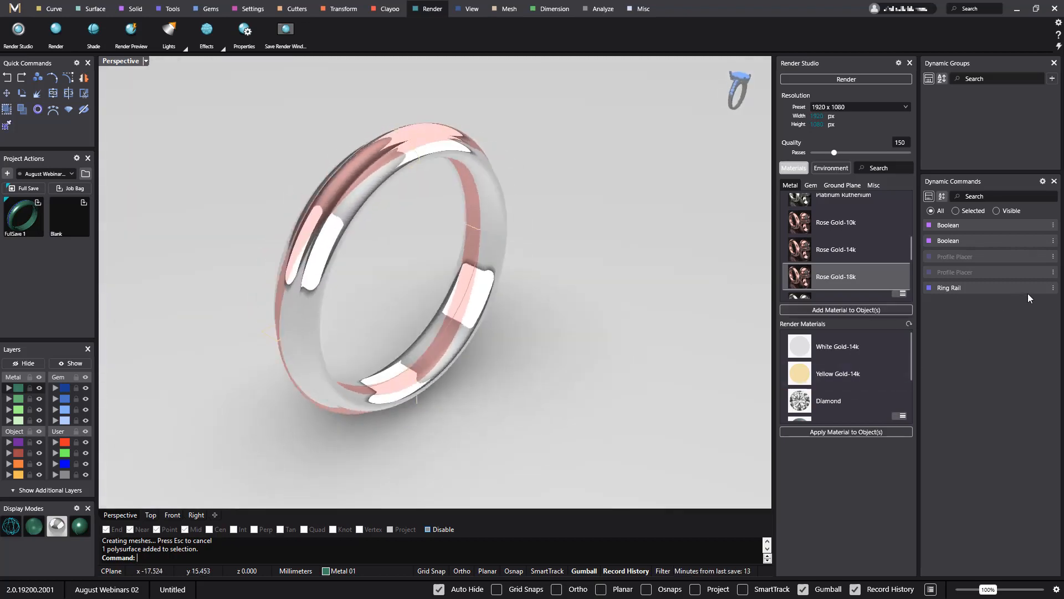
Replace the band profile in its Profile Placer with Shank profile 03 from the library.
{"action": "left_click", "coordinate": [1035, 273]}
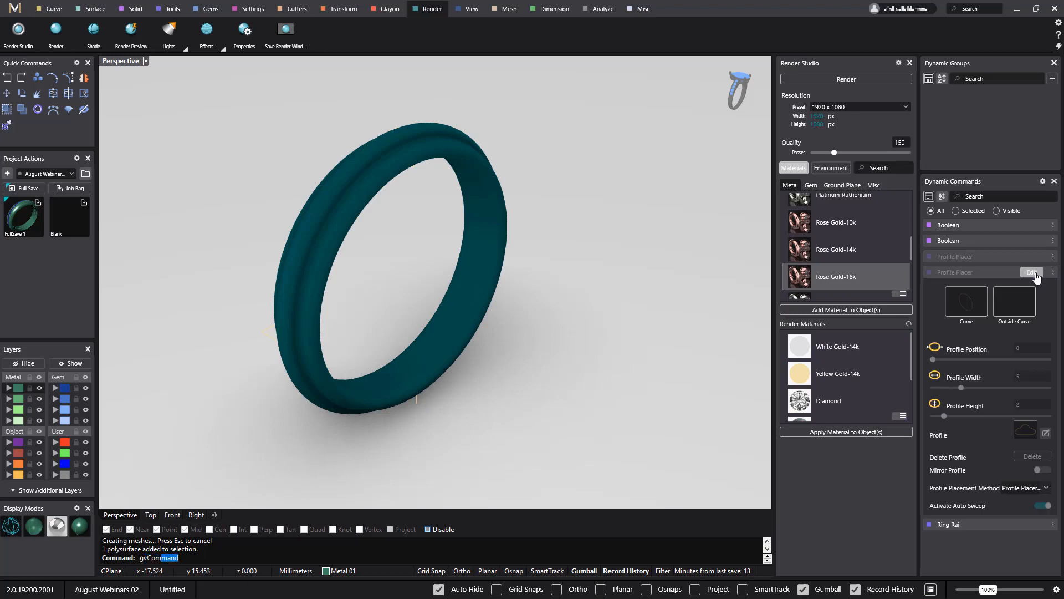
{"action": "left_click", "coordinate": [1024, 433]}
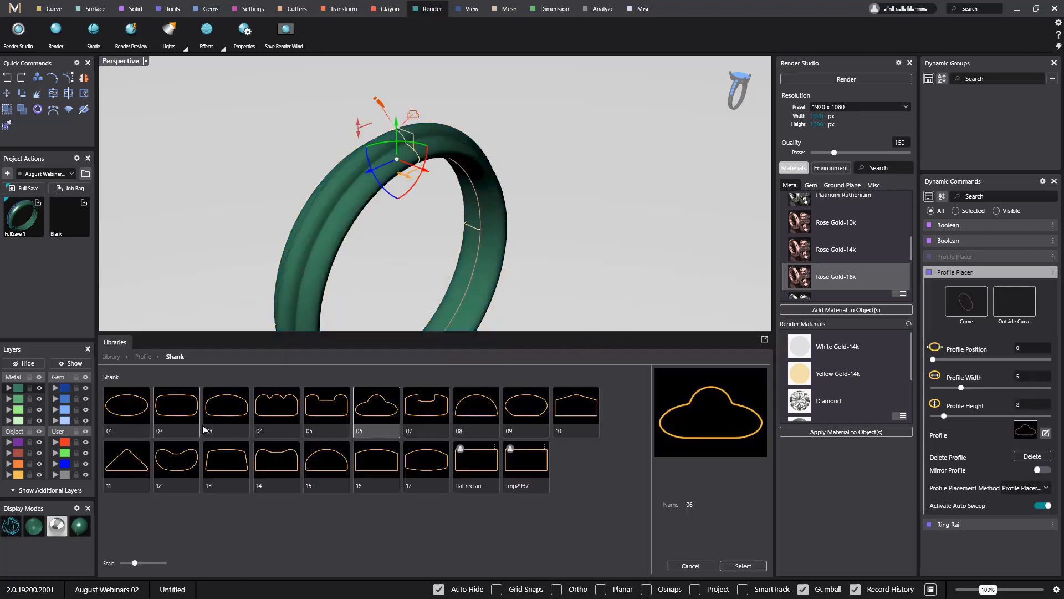
{"action": "left_click", "coordinate": [231, 413]}
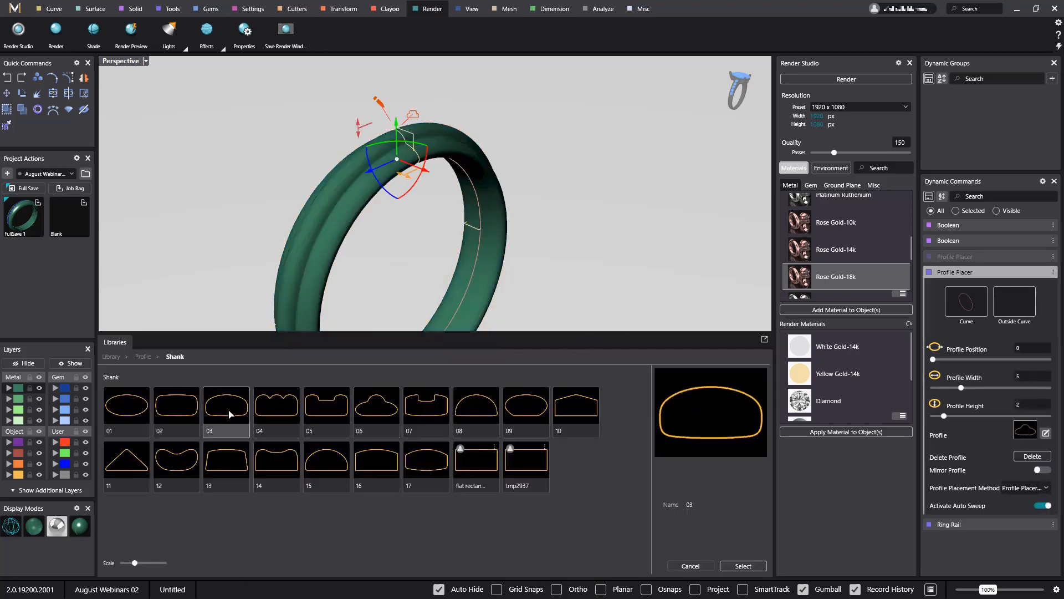
{"action": "left_click", "coordinate": [743, 566]}
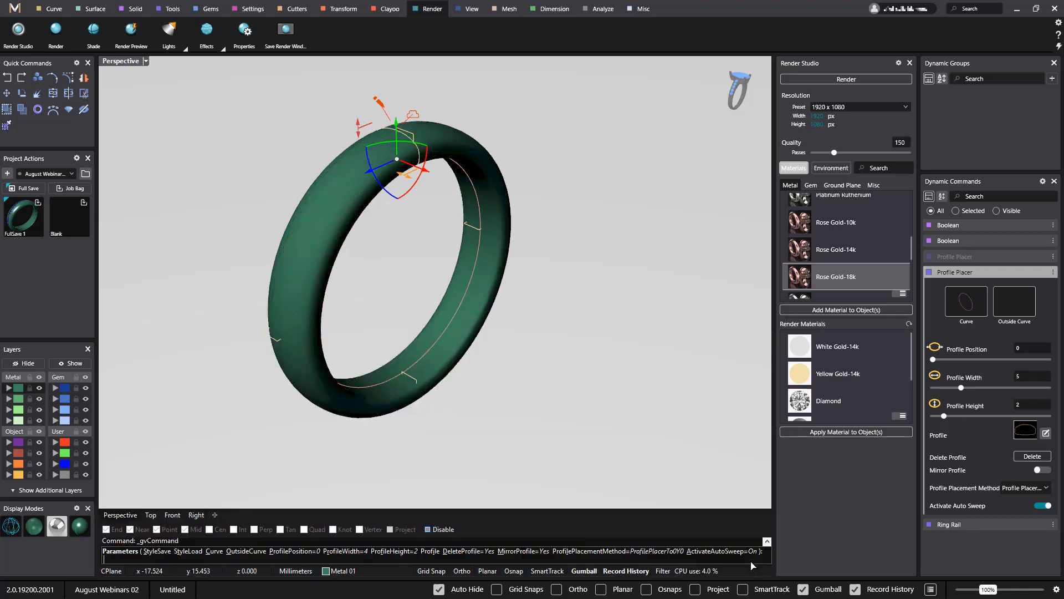
{"action": "right_click", "coordinate": [556, 311]}
{"action": "right_click_drag", "start_coordinate": [557, 311], "coordinate": [594, 365]}
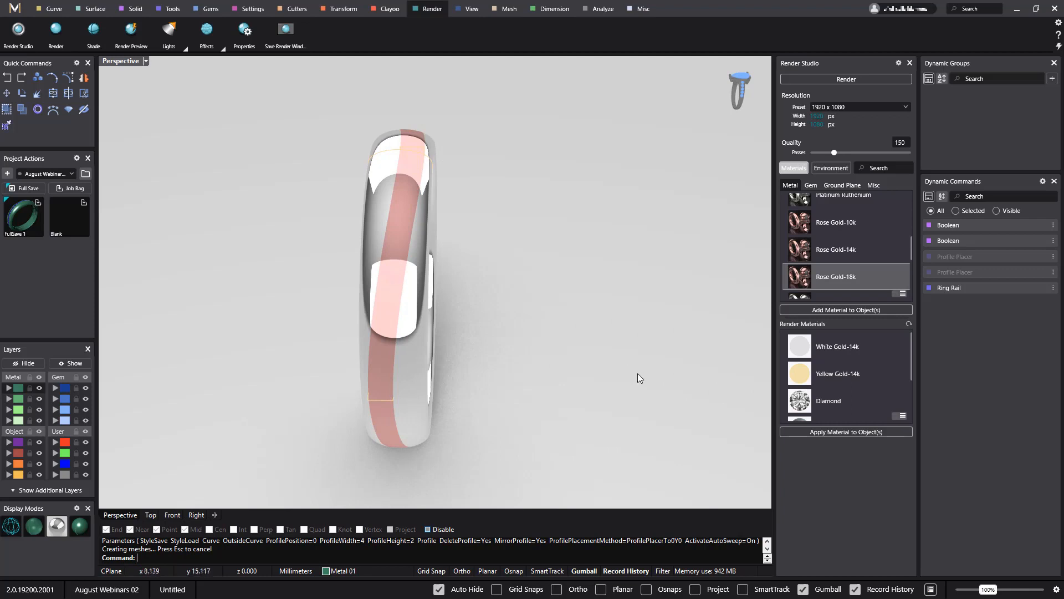
{"action": "right_click_drag", "start_coordinate": [638, 374], "coordinate": [567, 268]}
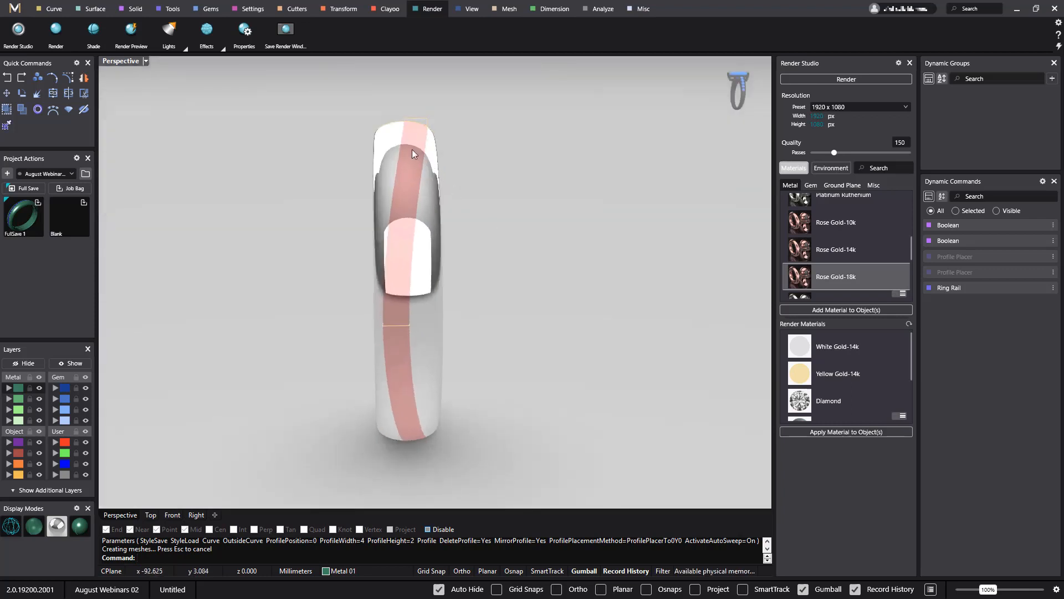
Show the hidden Profile Placer of the rectangular inlay and return to the green metal display mode.
{"action": "mouse_move", "coordinate": [1025, 259]}
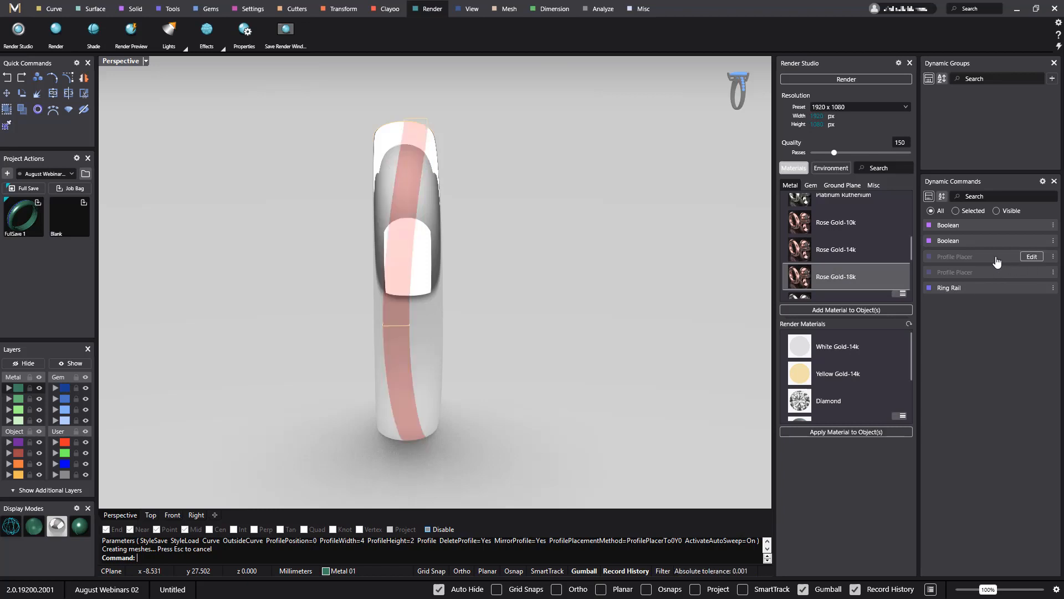
{"action": "left_click", "coordinate": [1053, 257]}
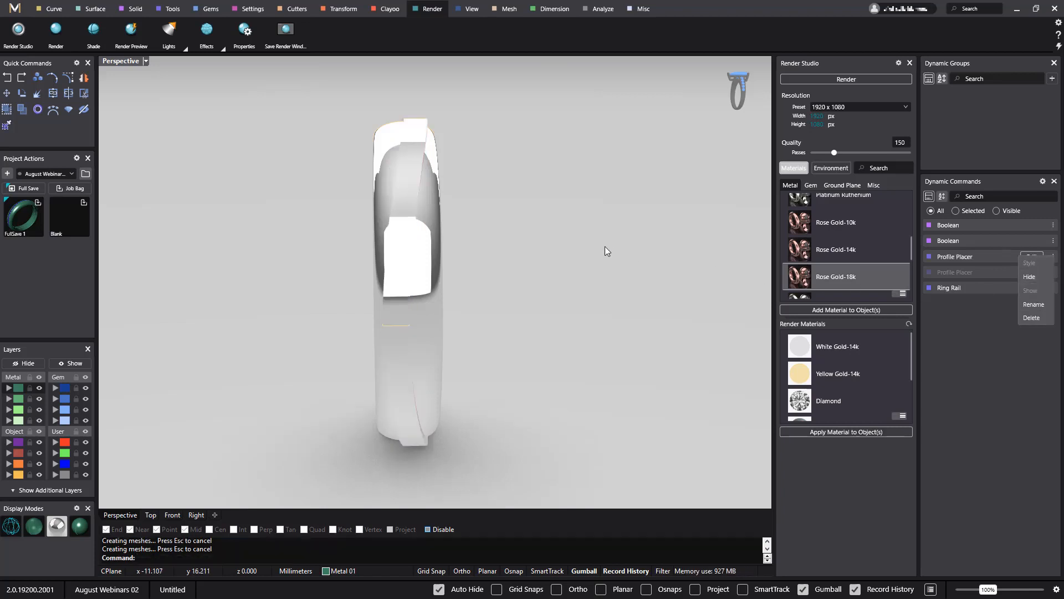
{"action": "left_click", "coordinate": [80, 525]}
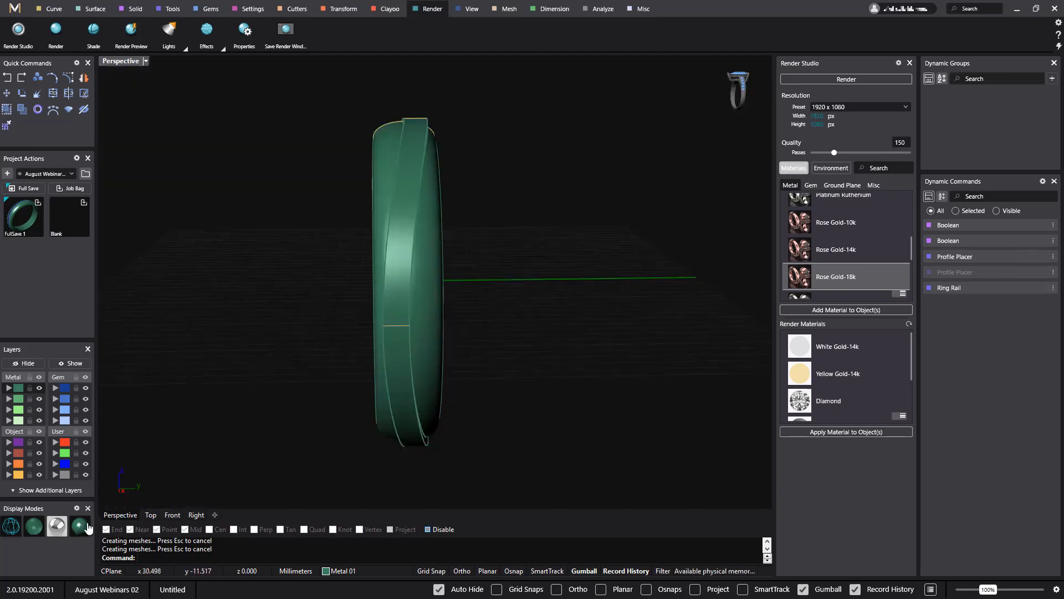
Extract an isocurve from the rectangular inlay's outer surface, with Point on Surface V at 0.5 and a 90 degree angle.
{"action": "left_click", "coordinate": [411, 162]}
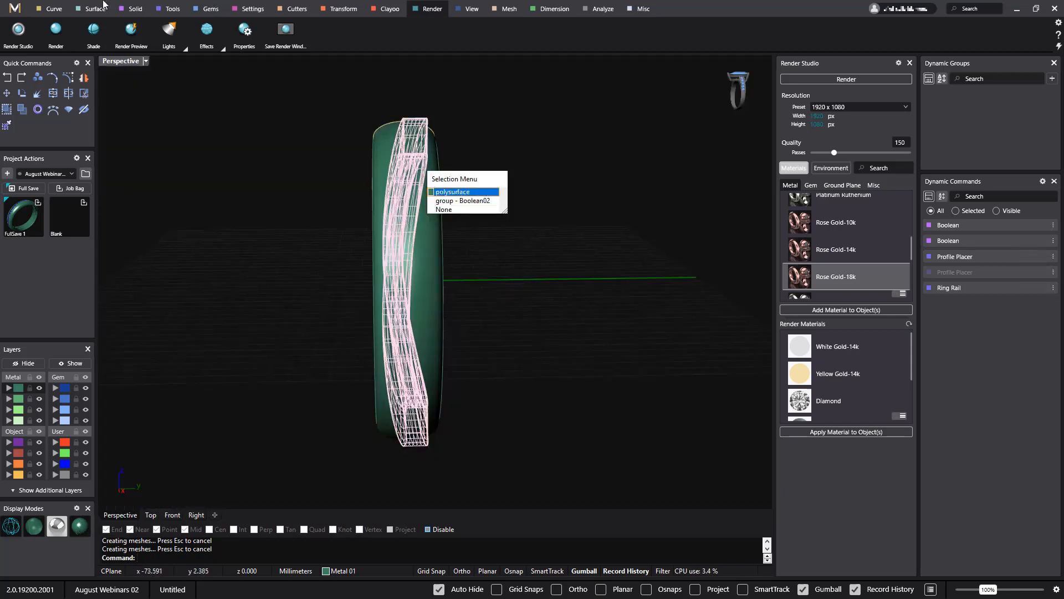
{"action": "left_click", "coordinate": [53, 10]}
{"action": "left_click", "coordinate": [53, 10]}
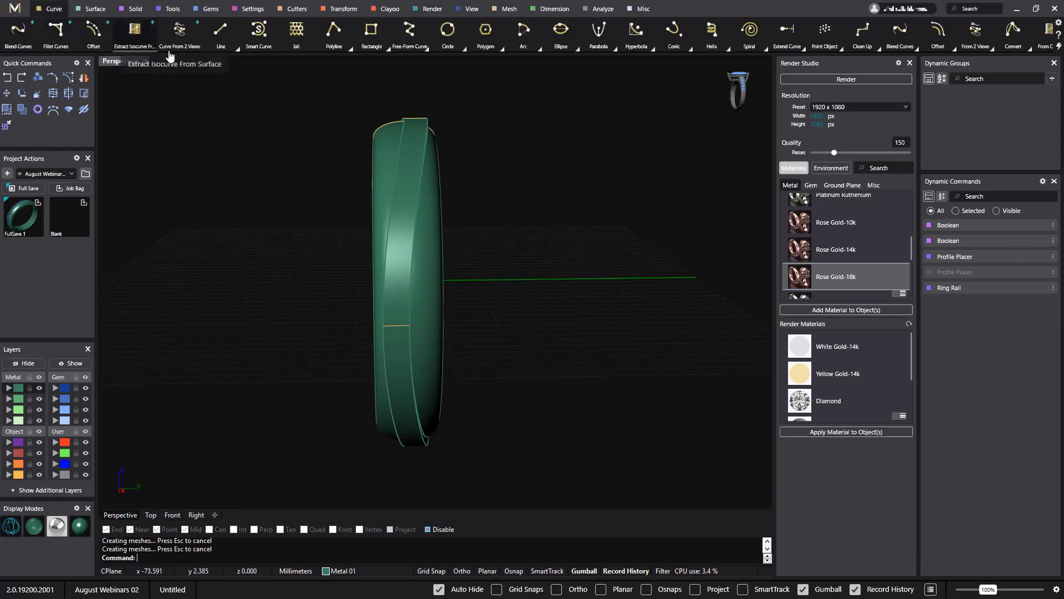
{"action": "left_click", "coordinate": [135, 32]}
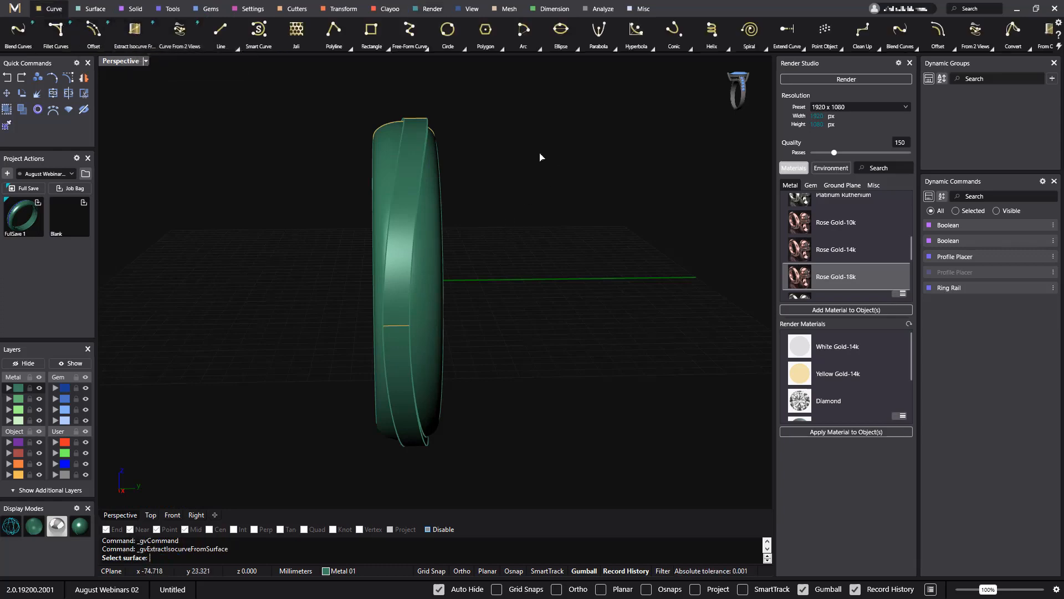
{"action": "left_click", "coordinate": [410, 143]}
{"action": "scroll", "coordinate": [420, 148], "scroll_direction": "up", "scroll_amount": 3}
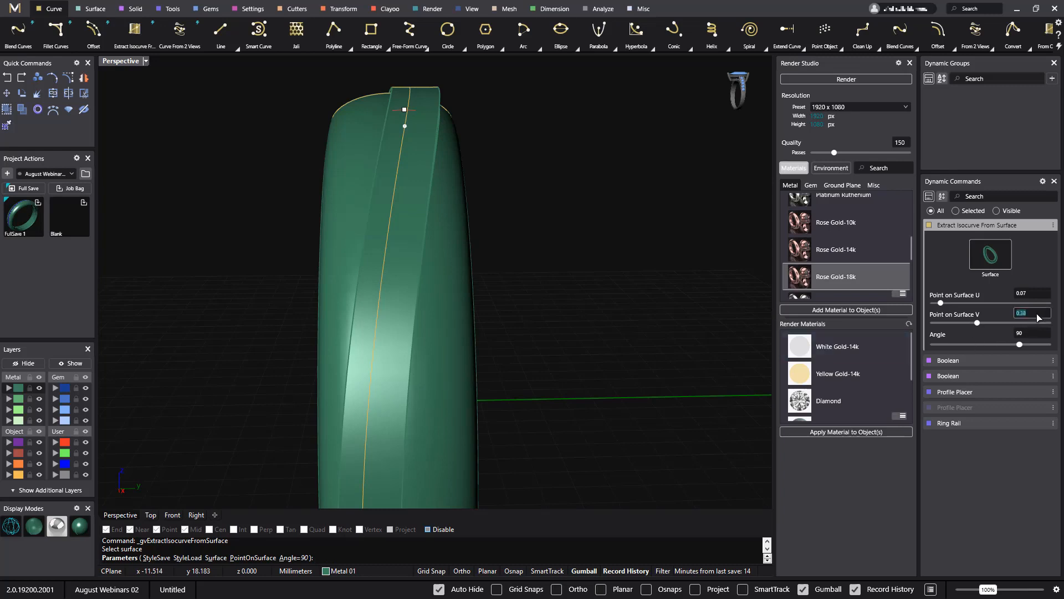
{"action": "type", "text": "0."}
{"action": "key", "text": "Tab"}
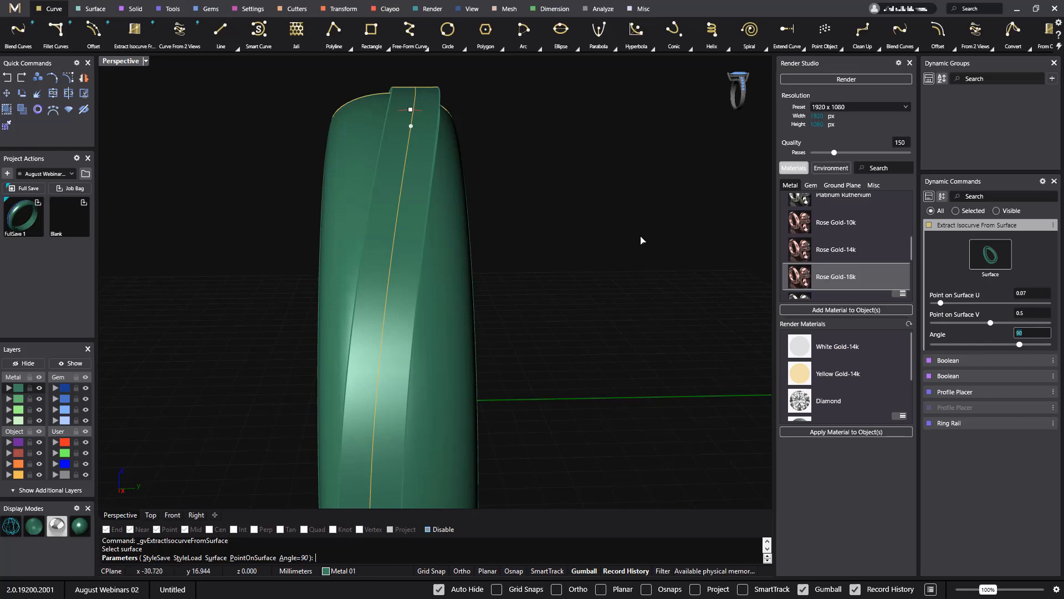
{"action": "right_click_drag", "start_coordinate": [525, 220], "coordinate": [363, 345]}
{"action": "right_click", "coordinate": [560, 221]}
Place a row of diamond-cut gems along the extracted isocurve with Gems On Curve.
{"action": "scroll", "coordinate": [427, 220], "scroll_direction": "up", "scroll_amount": 6}
{"action": "right_click_drag", "start_coordinate": [449, 221], "coordinate": [477, 246]}
{"action": "left_click", "coordinate": [484, 234]}
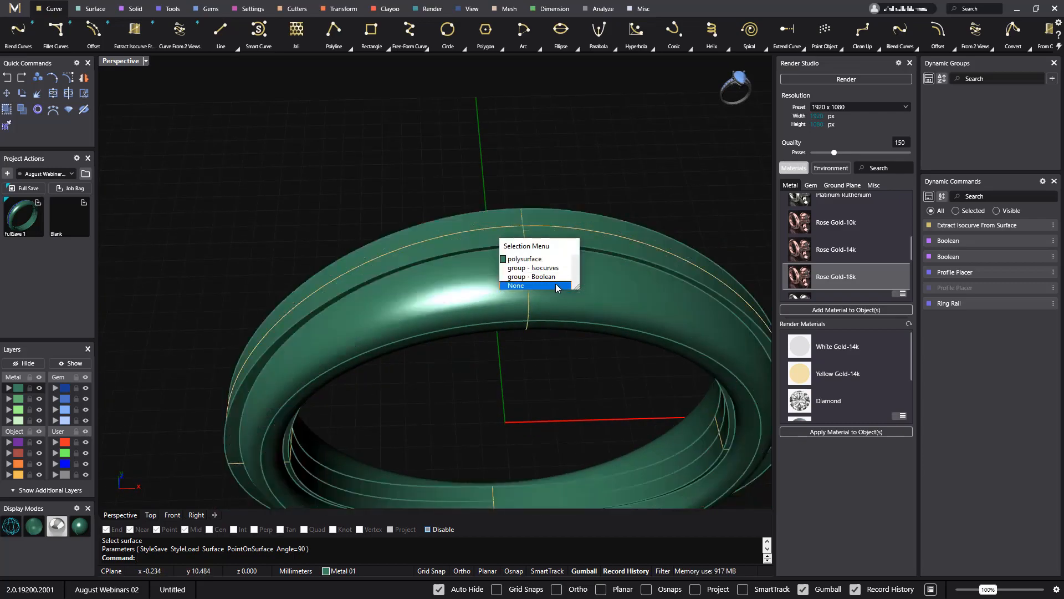
{"action": "left_click", "coordinate": [548, 267]}
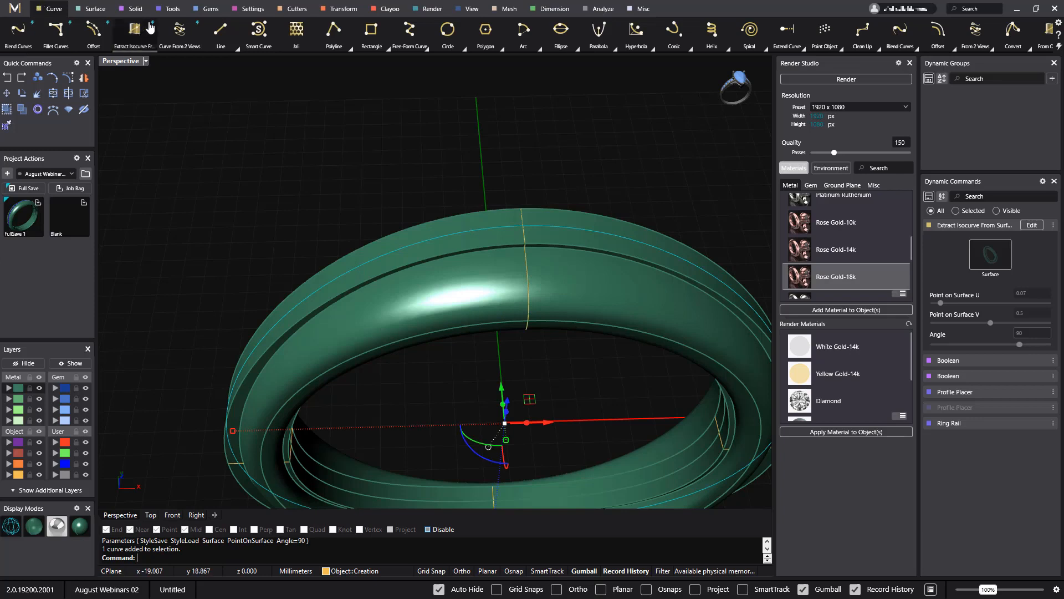
{"action": "left_click", "coordinate": [209, 10]}
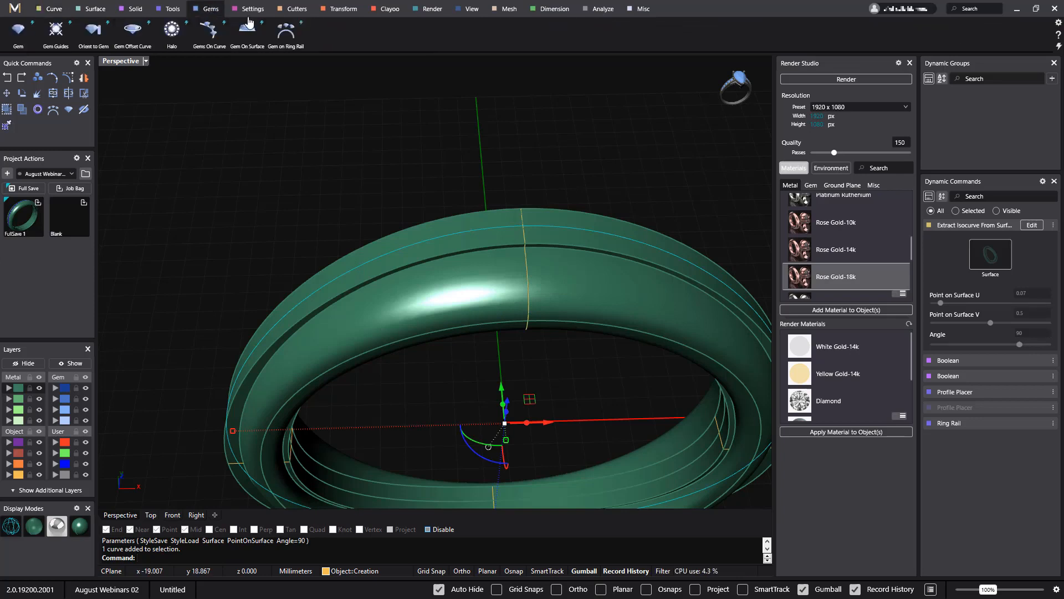
{"action": "left_click", "coordinate": [209, 33]}
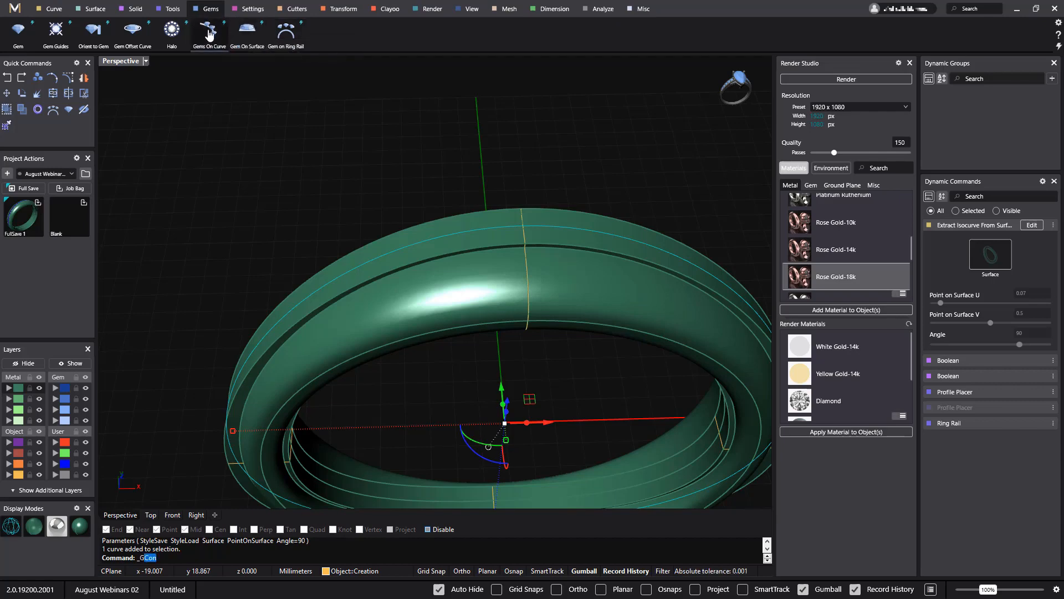
{"action": "left_click", "coordinate": [383, 255]}
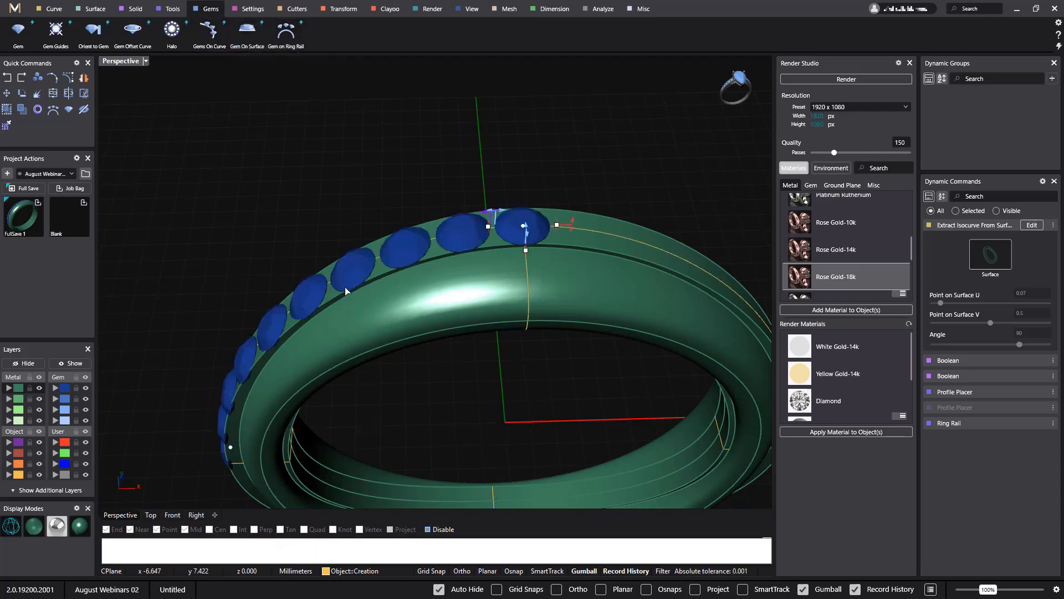
Set the gem row's End Position to 1 to run it around the full curve.
{"action": "right_click_drag", "start_coordinate": [382, 255], "coordinate": [407, 183]}
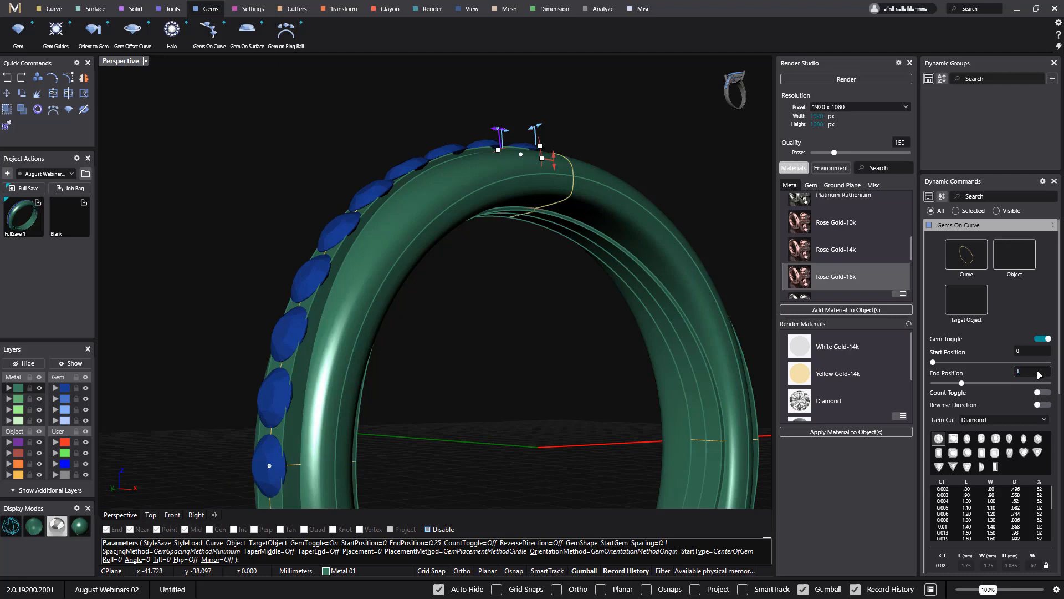
{"action": "key", "text": "Return"}
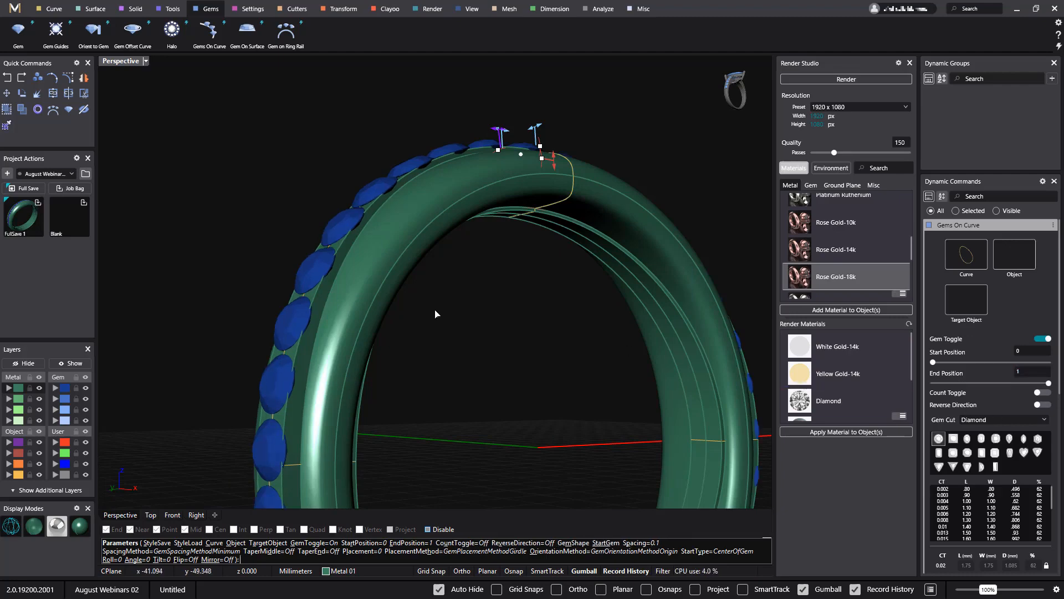
{"action": "right_click_drag", "start_coordinate": [438, 316], "coordinate": [654, 399]}
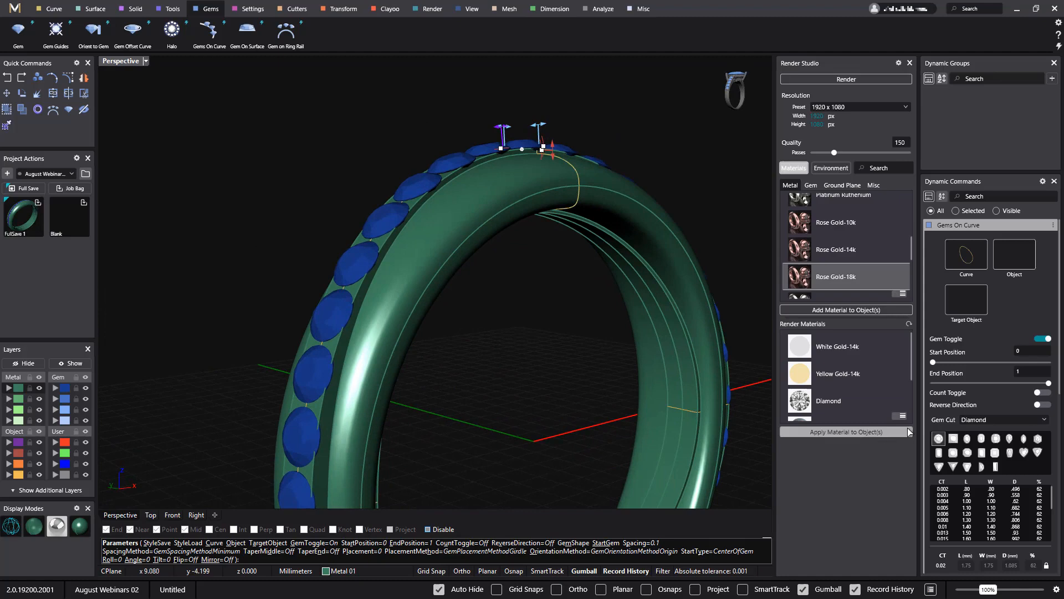
Assign the rectangular inlay's group, Boolean02, as the target object of the Gems On Curve row.
{"action": "left_click", "coordinate": [974, 304]}
{"action": "right_click_drag", "start_coordinate": [552, 347], "coordinate": [666, 435]}
{"action": "scroll", "coordinate": [494, 271], "scroll_direction": "up", "scroll_amount": 3}
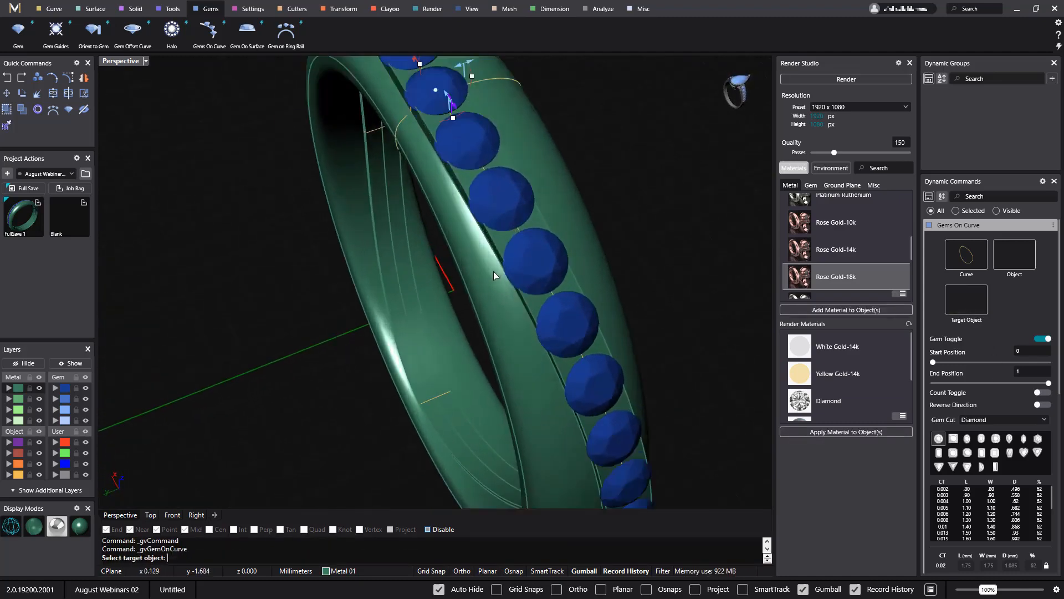
{"action": "scroll", "coordinate": [493, 271], "scroll_direction": "up", "scroll_amount": 3}
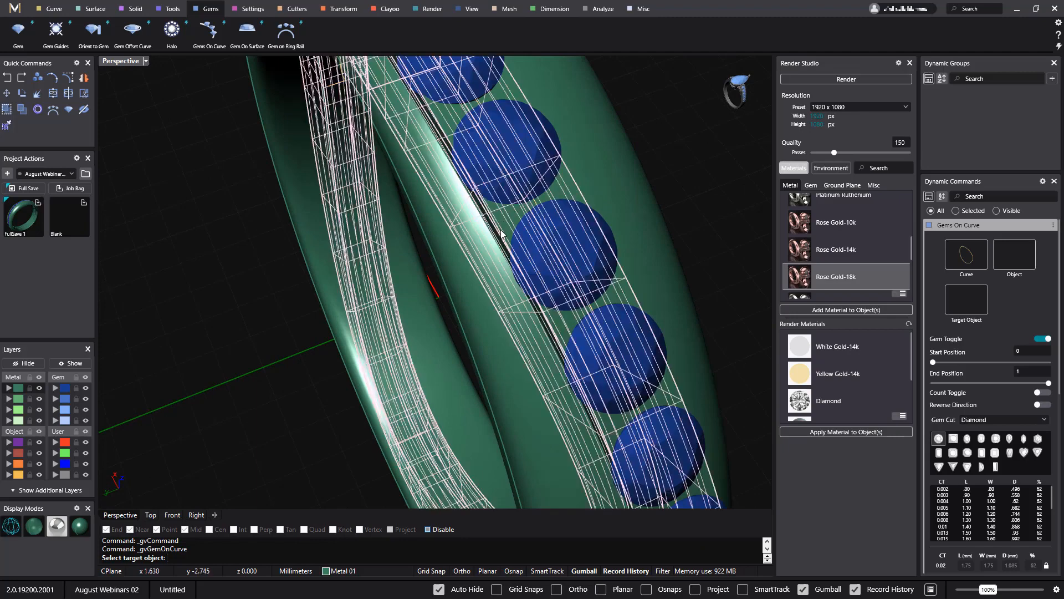
{"action": "left_click", "coordinate": [492, 231]}
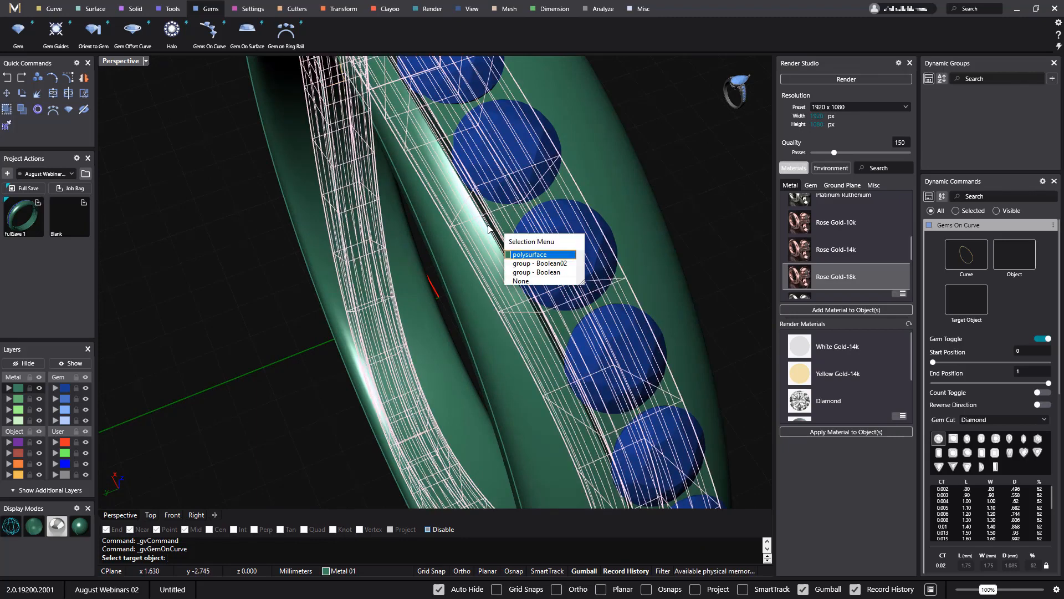
{"action": "left_click", "coordinate": [528, 264]}
In the front view, sink the gem row into the inlay by setting its Placement to about -0.59 mm.
{"action": "scroll", "coordinate": [624, 255], "scroll_direction": "down", "scroll_amount": 3}
{"action": "scroll", "coordinate": [628, 267], "scroll_direction": "up", "scroll_amount": 3}
{"action": "right_click_drag", "start_coordinate": [628, 266], "coordinate": [513, 213]}
{"action": "scroll", "coordinate": [475, 200], "scroll_direction": "down", "scroll_amount": 5}
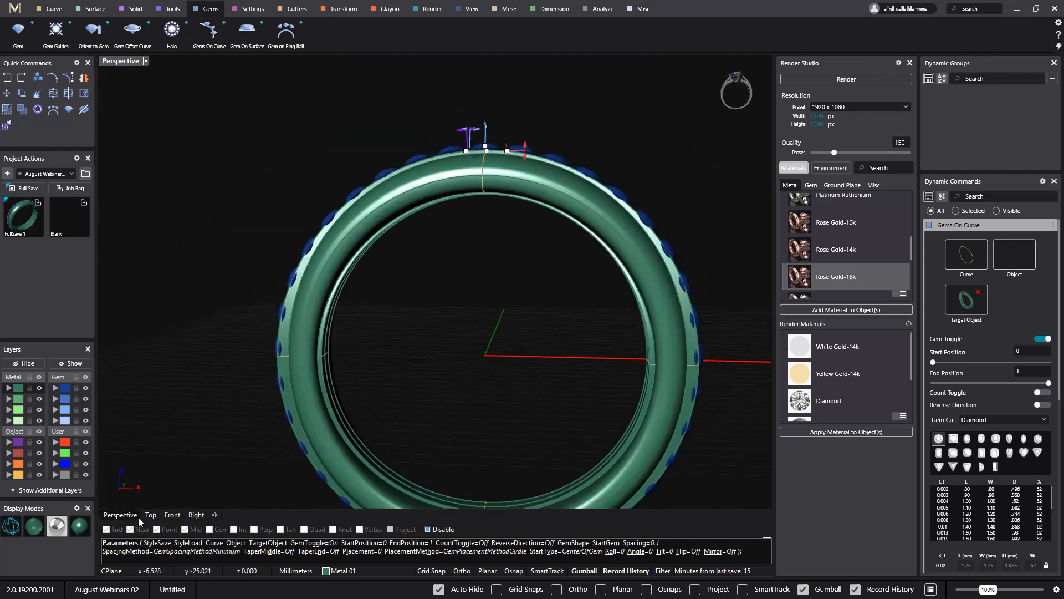
{"action": "left_click", "coordinate": [173, 514]}
{"action": "scroll", "coordinate": [407, 313], "scroll_direction": "down", "scroll_amount": 2}
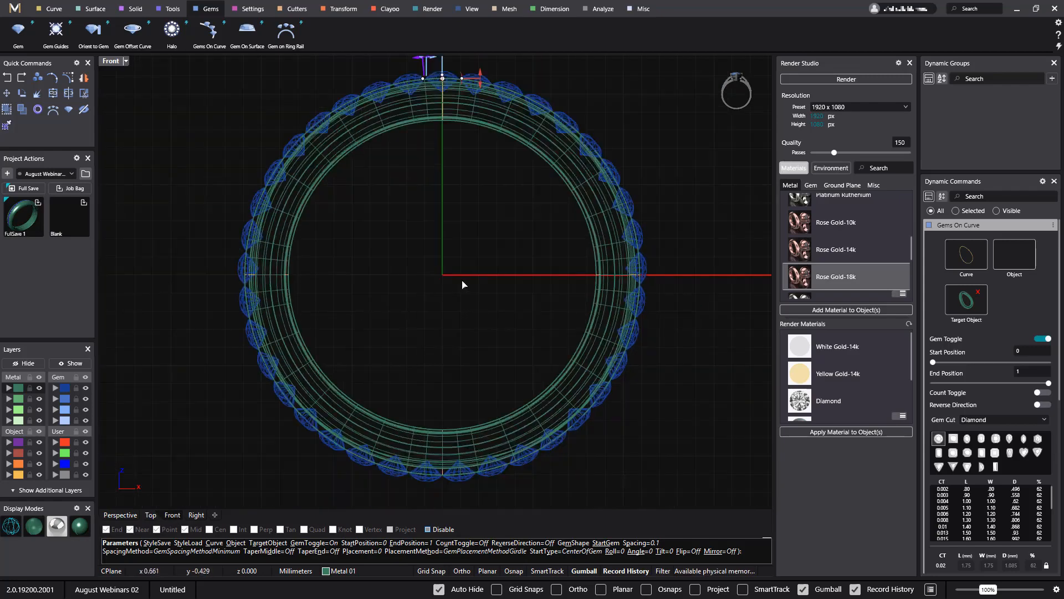
{"action": "scroll", "coordinate": [480, 103], "scroll_direction": "up", "scroll_amount": 4}
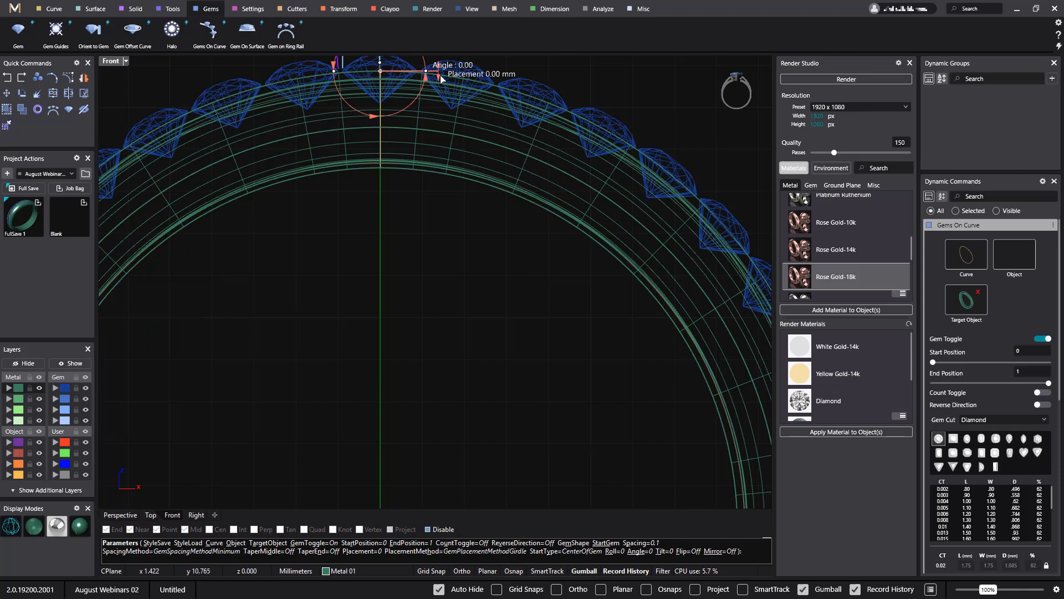
{"action": "left_click_drag", "start_coordinate": [440, 81], "coordinate": [439, 102]}
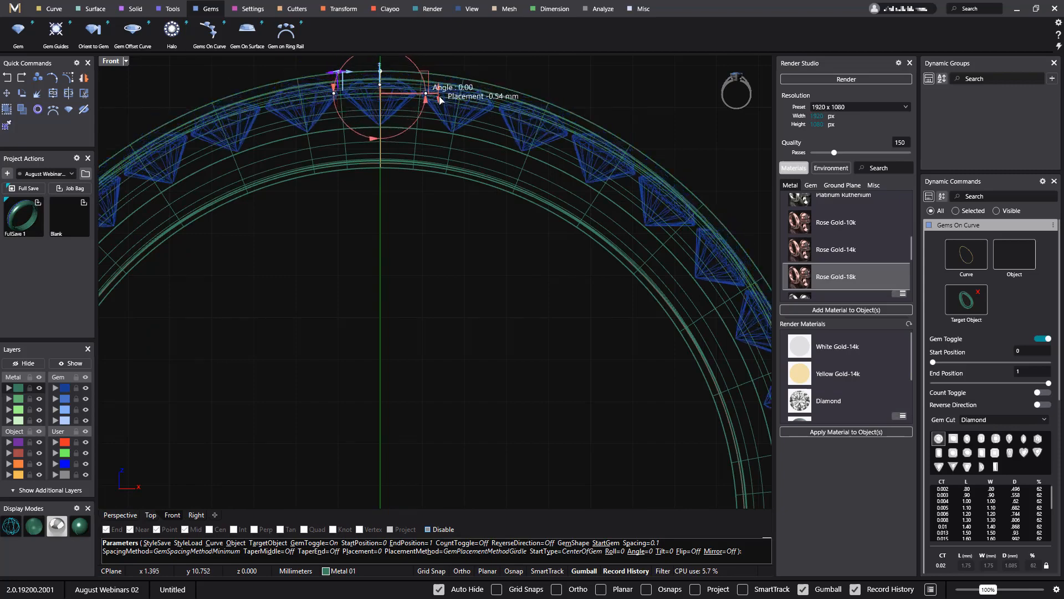
Accept the gem row and examine how deep the gems sit in the inlay around the sides and bottom of the ring.
{"action": "scroll", "coordinate": [358, 188], "scroll_direction": "down", "scroll_amount": 5}
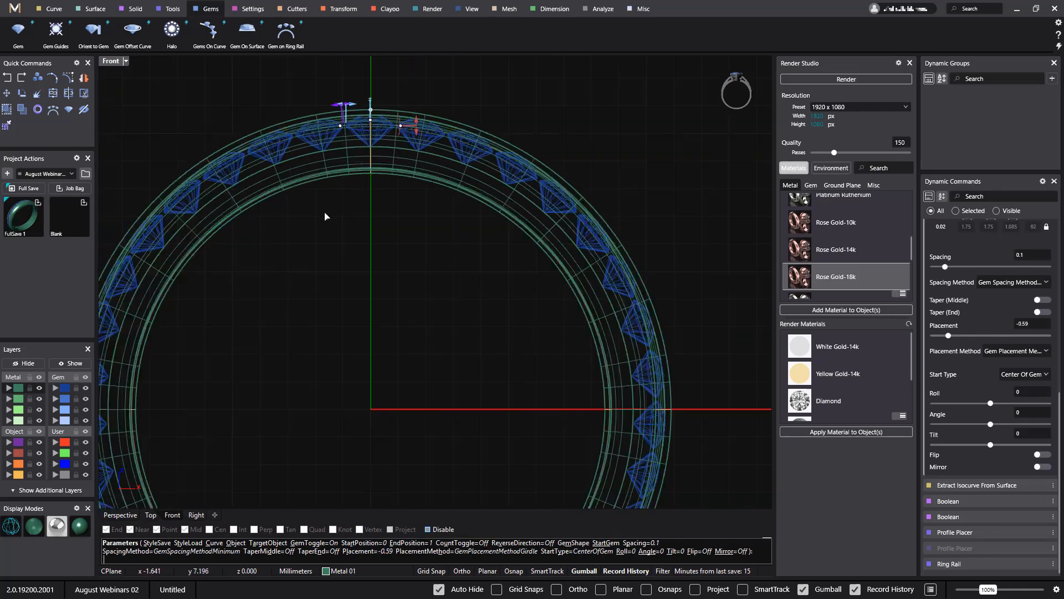
{"action": "scroll", "coordinate": [373, 266], "scroll_direction": "up", "scroll_amount": 4}
{"action": "scroll", "coordinate": [227, 314], "scroll_direction": "up", "scroll_amount": 4}
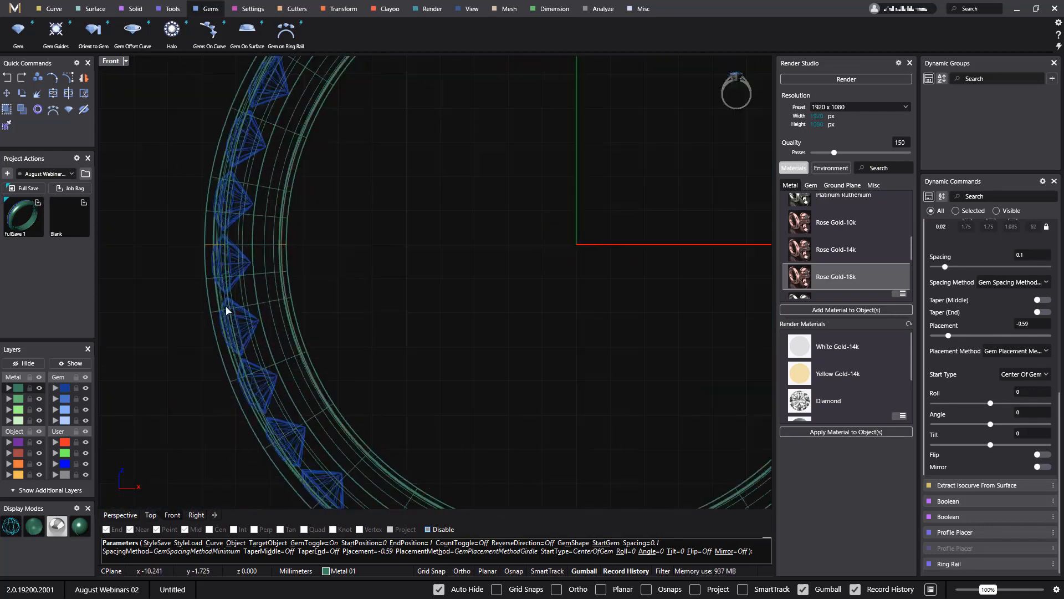
{"action": "scroll", "coordinate": [308, 237], "scroll_direction": "down", "scroll_amount": 6}
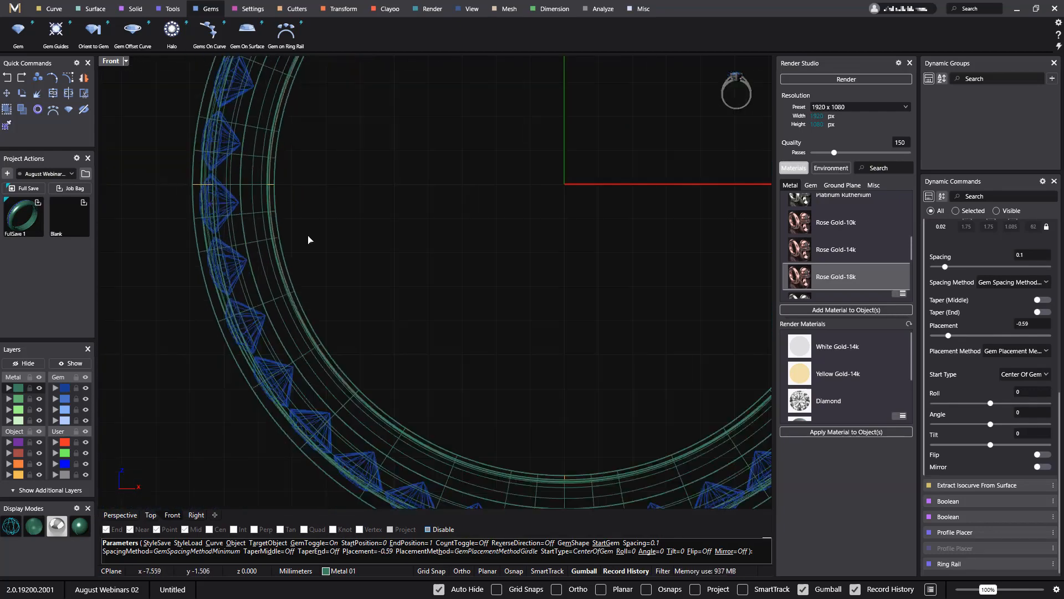
{"action": "scroll", "coordinate": [440, 283], "scroll_direction": "up", "scroll_amount": 5}
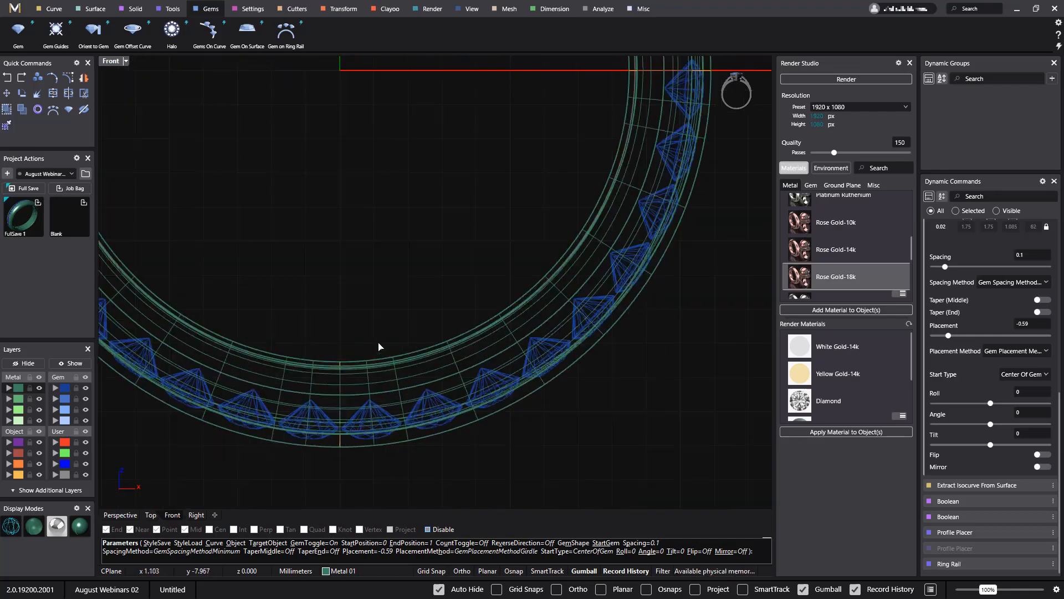
{"action": "scroll", "coordinate": [378, 346], "scroll_direction": "down", "scroll_amount": 5}
{"action": "scroll", "coordinate": [452, 369], "scroll_direction": "up", "scroll_amount": 3}
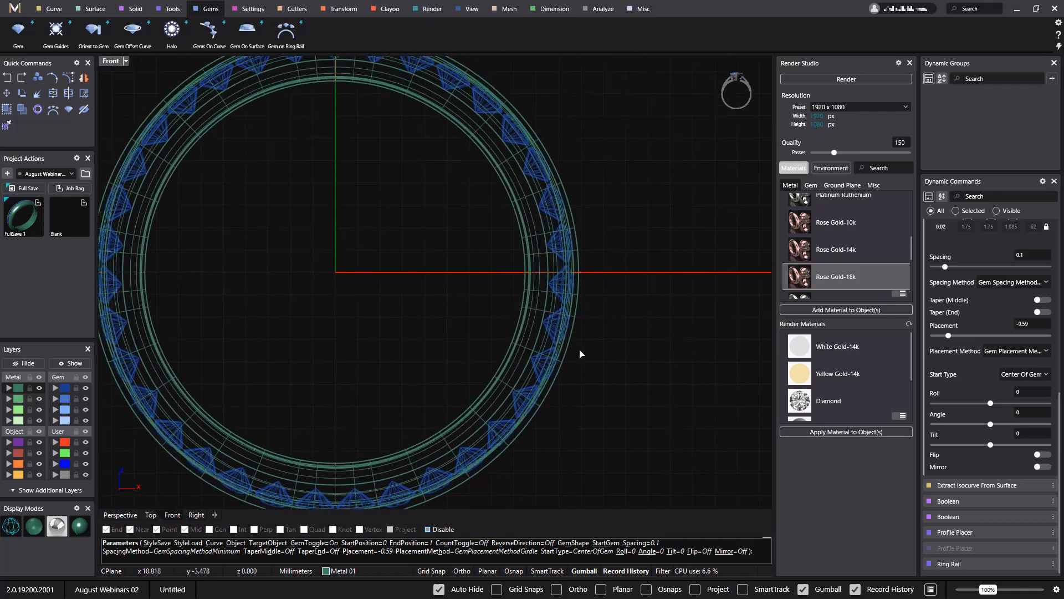
{"action": "scroll", "coordinate": [625, 432], "scroll_direction": "up", "scroll_amount": 4}
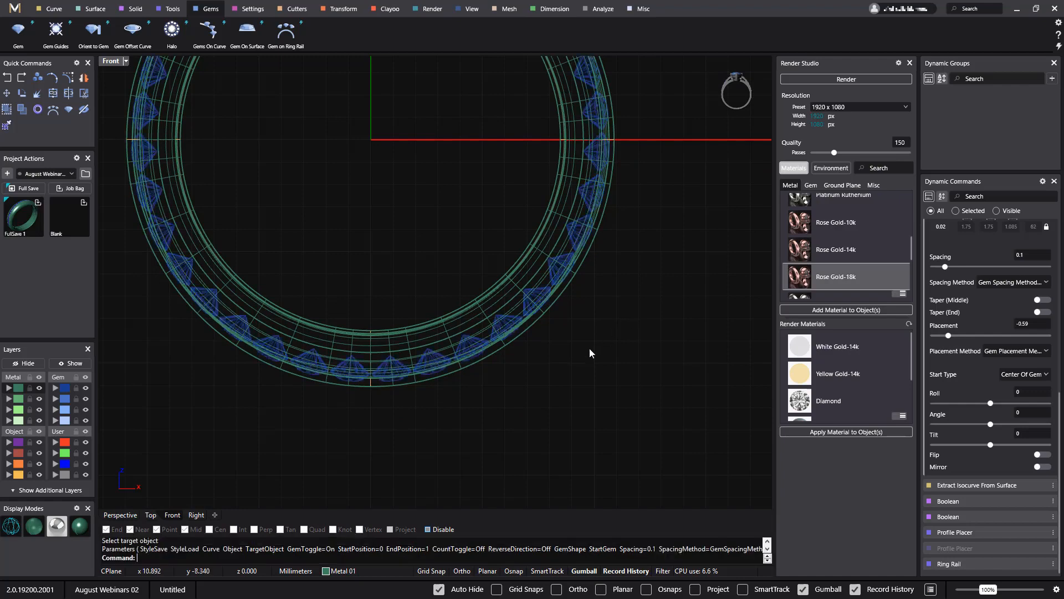
{"action": "scroll", "coordinate": [355, 380], "scroll_direction": "up", "scroll_amount": 5}
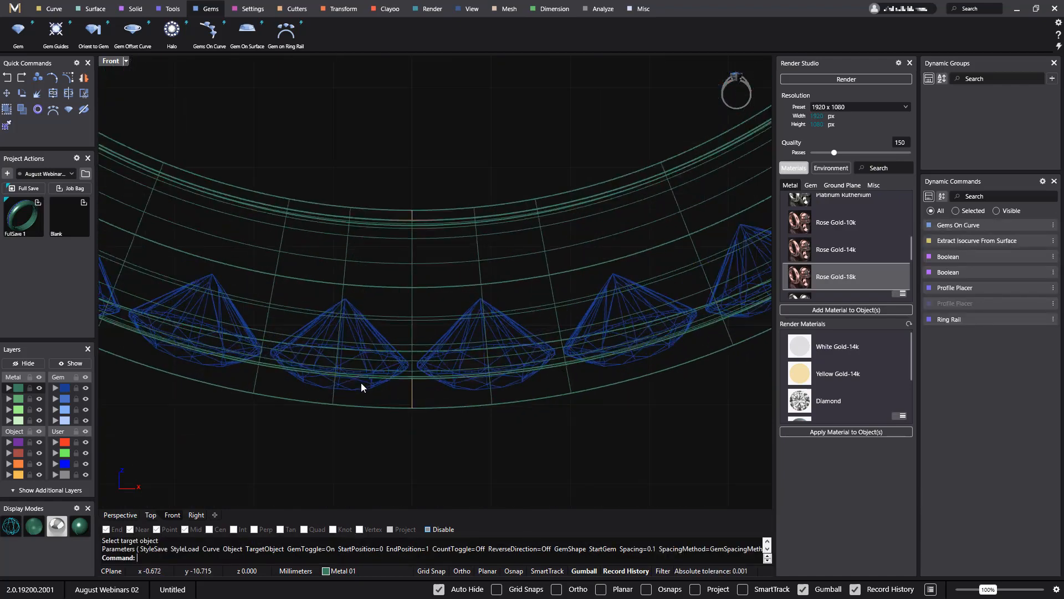
Edit the inlay's Profile Placer to shift the rectangular profile at the ring's bottom slightly inward toward the center.
{"action": "left_click", "coordinate": [410, 397]}
{"action": "left_click", "coordinate": [440, 428]}
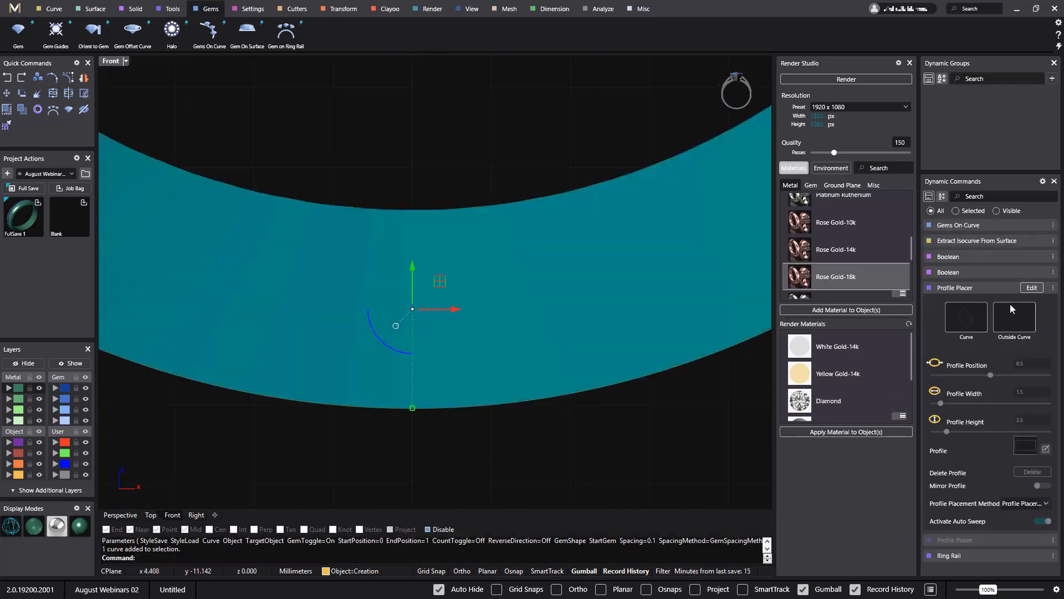
{"action": "left_click", "coordinate": [1031, 289]}
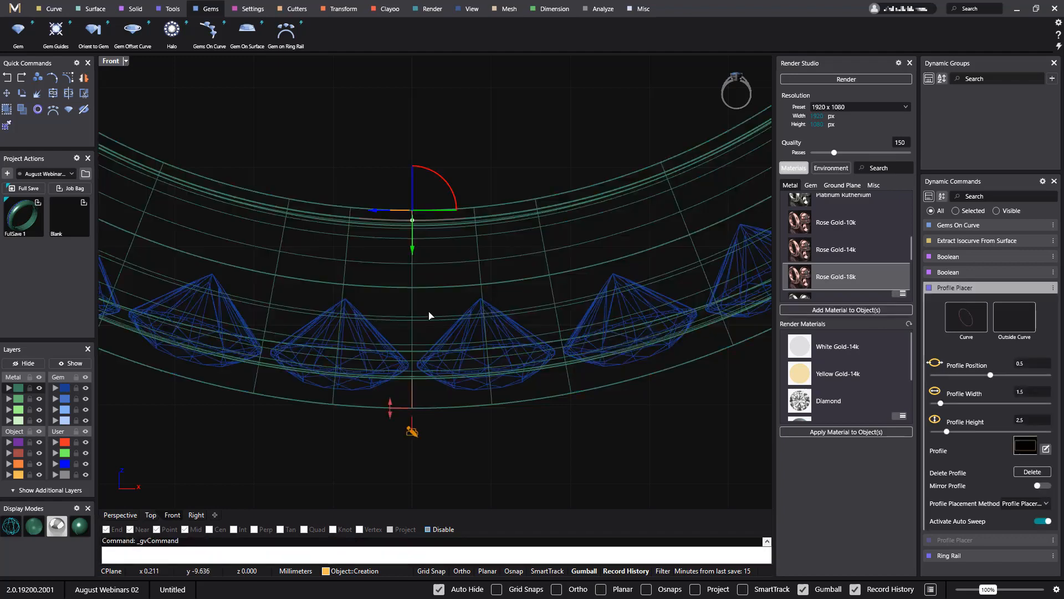
{"action": "left_click_drag", "start_coordinate": [414, 255], "coordinate": [416, 244]}
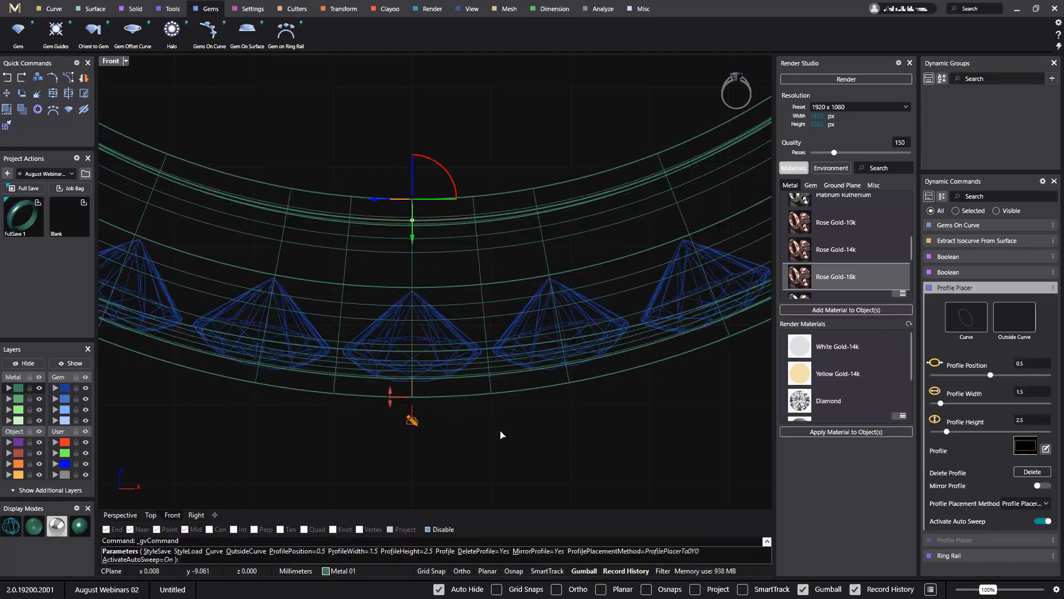
{"action": "scroll", "coordinate": [547, 441], "scroll_direction": "down", "scroll_amount": 14}
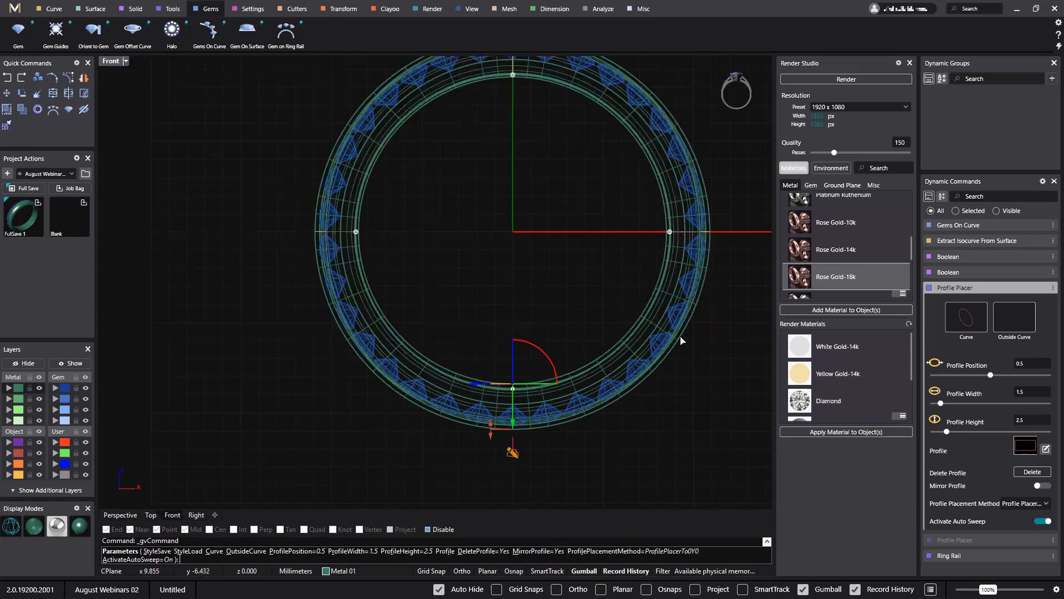
{"action": "right_click_drag", "start_coordinate": [681, 338], "coordinate": [622, 318]}
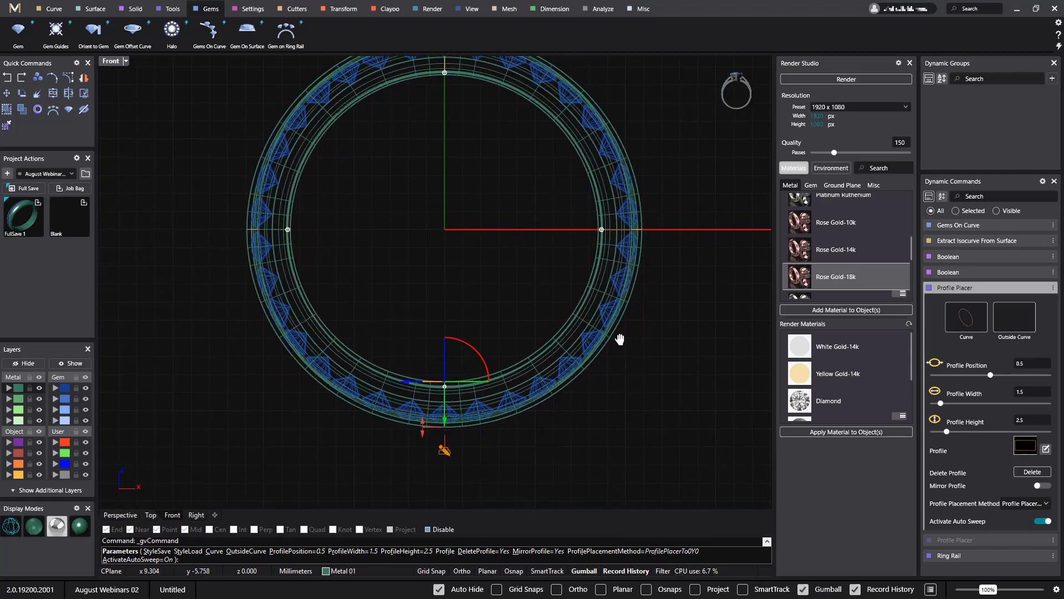
{"action": "right_click", "coordinate": [664, 356]}
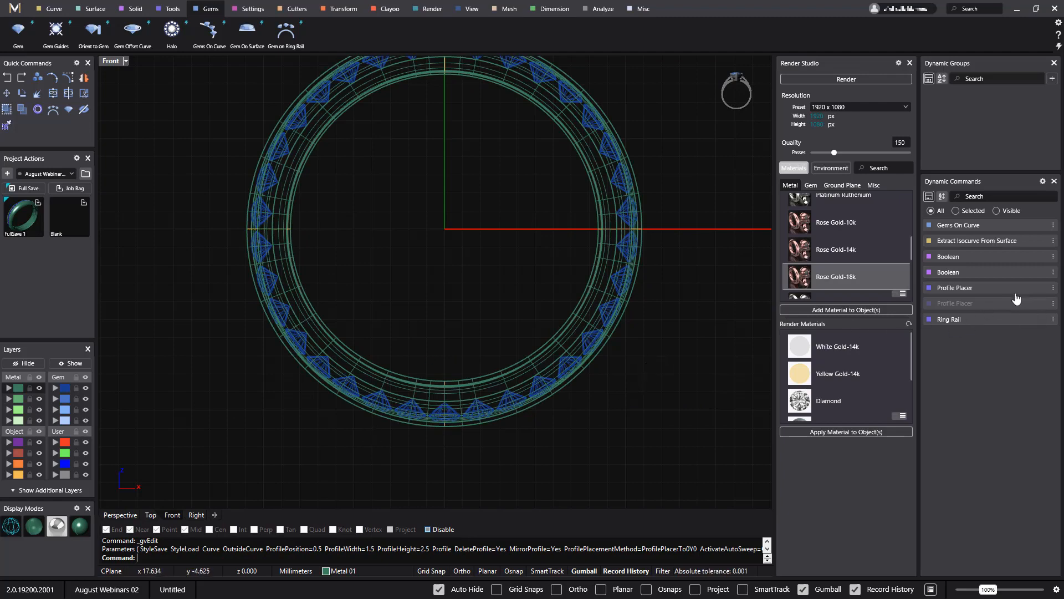
In the perspective view, select the rectangular inlay polysurface and hide its Profile Placer.
{"action": "left_click", "coordinate": [119, 515]}
{"action": "right_click_drag", "start_coordinate": [294, 364], "coordinate": [465, 390]}
{"action": "left_click", "coordinate": [468, 384]}
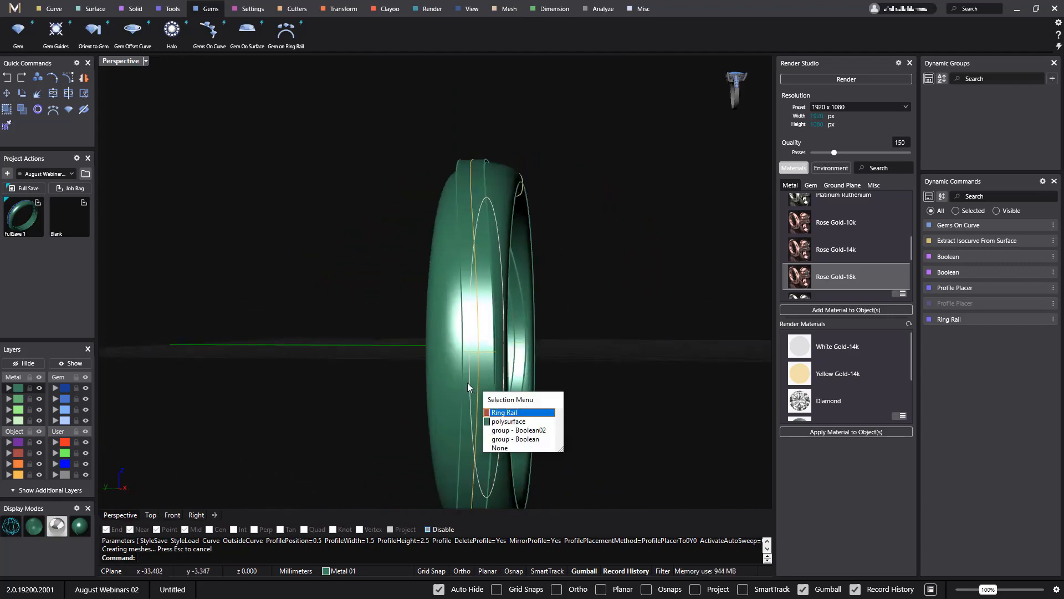
{"action": "left_click", "coordinate": [503, 422]}
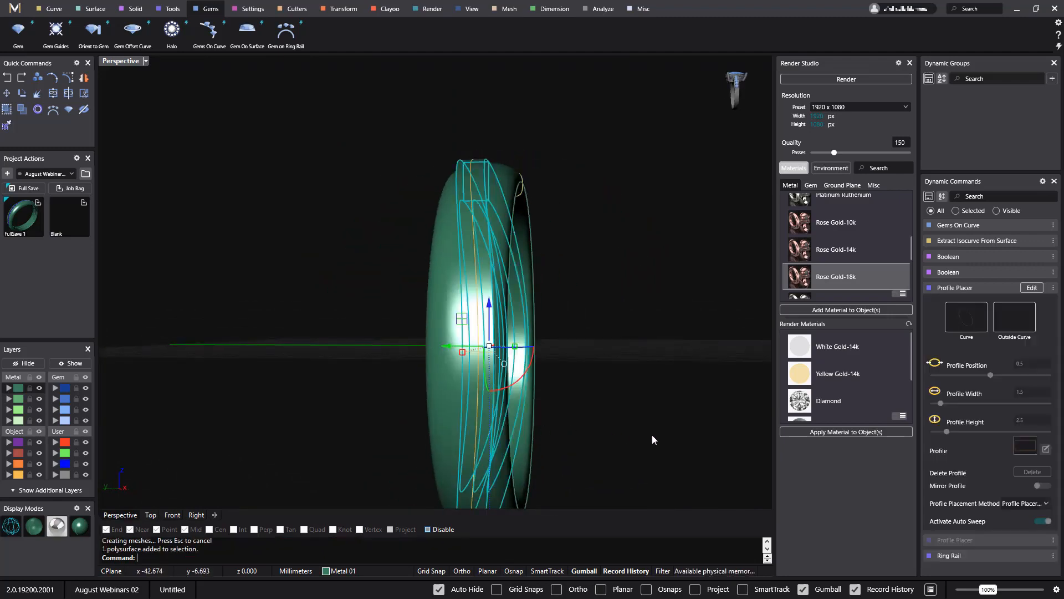
{"action": "left_click", "coordinate": [1053, 287]}
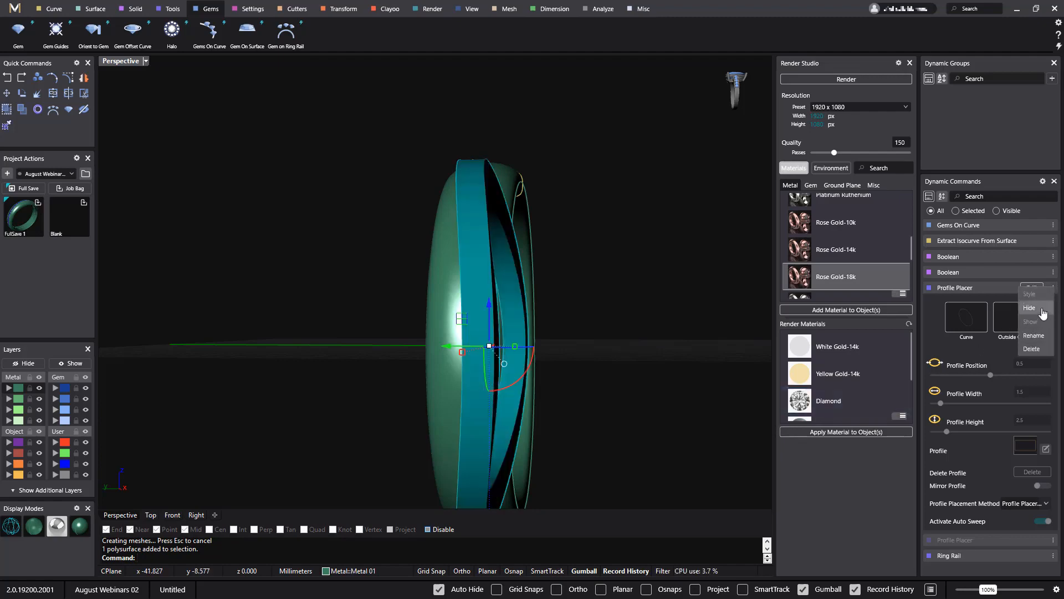
{"action": "left_click", "coordinate": [1026, 309]}
Select all gems on the Gem 01 layer and create a Channel Cutter along them.
{"action": "right_click_drag", "start_coordinate": [674, 280], "coordinate": [611, 299]}
{"action": "right_click_drag", "start_coordinate": [572, 335], "coordinate": [427, 365]}
{"action": "left_click", "coordinate": [65, 389]}
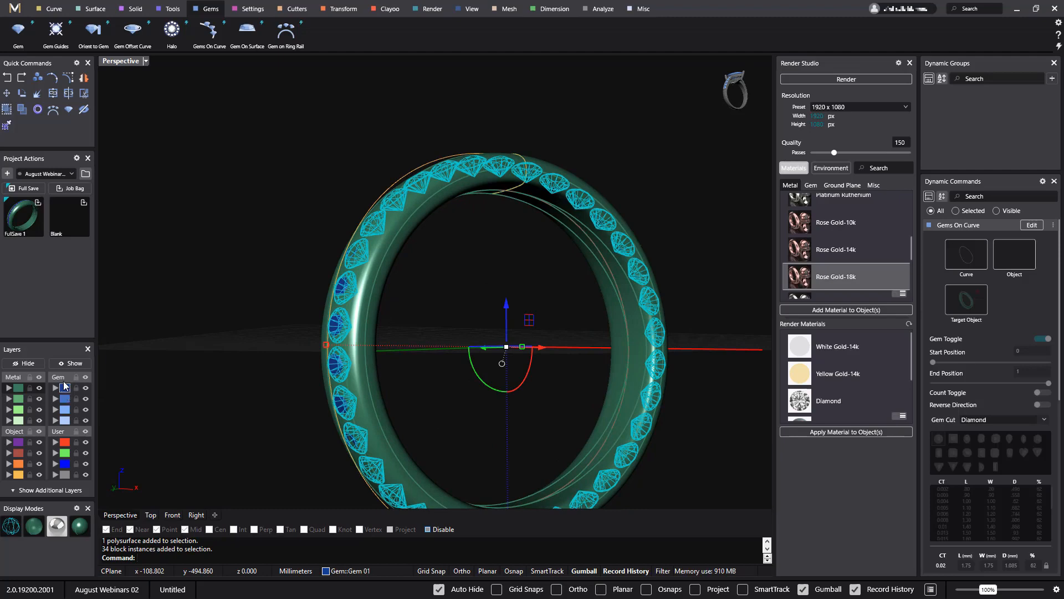
{"action": "right_click_drag", "start_coordinate": [243, 361], "coordinate": [264, 114]}
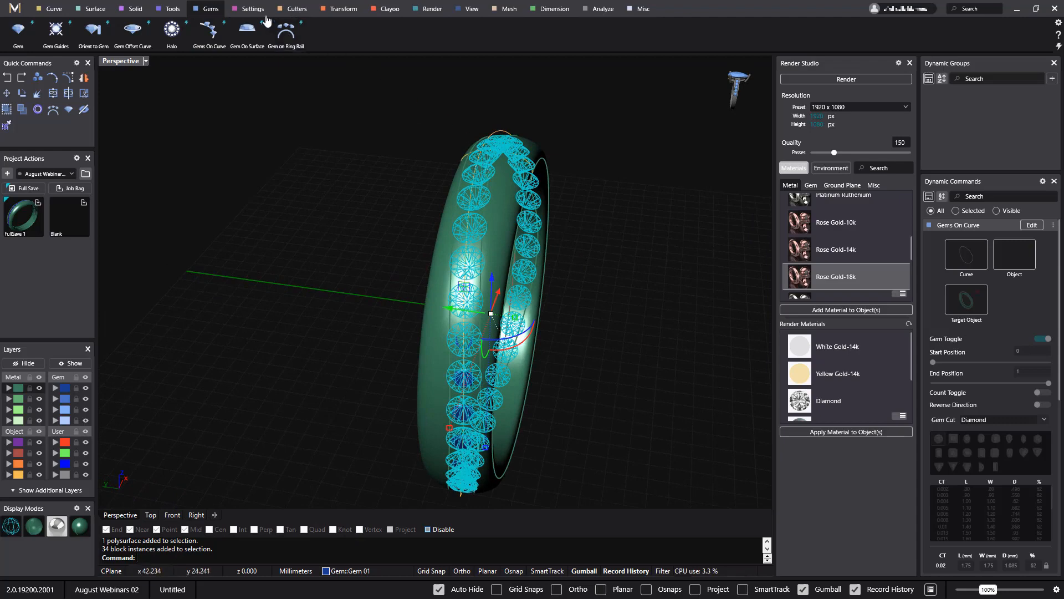
{"action": "left_click", "coordinate": [297, 9]}
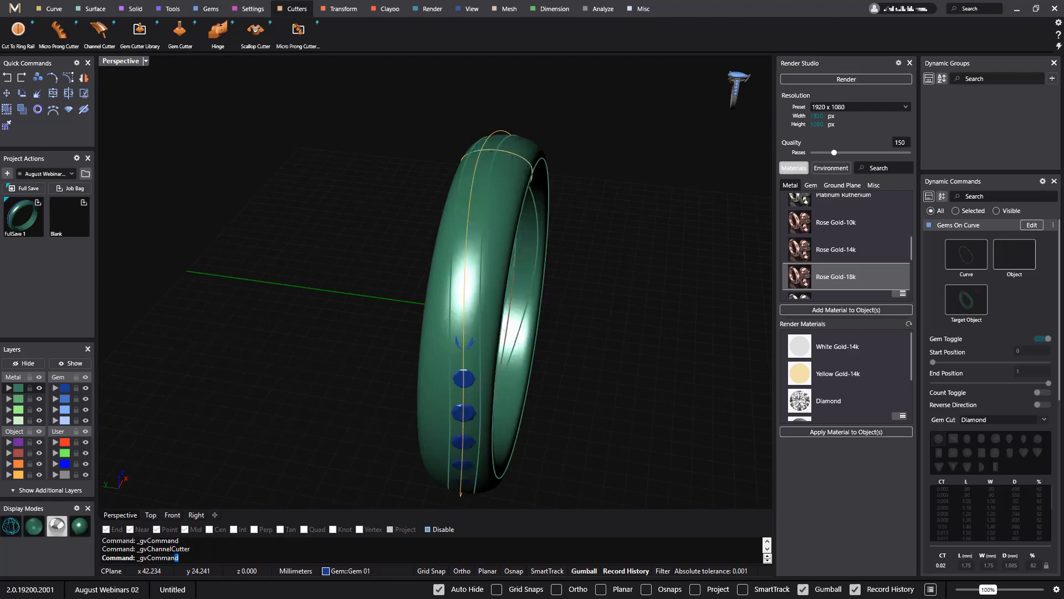
{"action": "right_click_drag", "start_coordinate": [551, 330], "coordinate": [455, 328]}
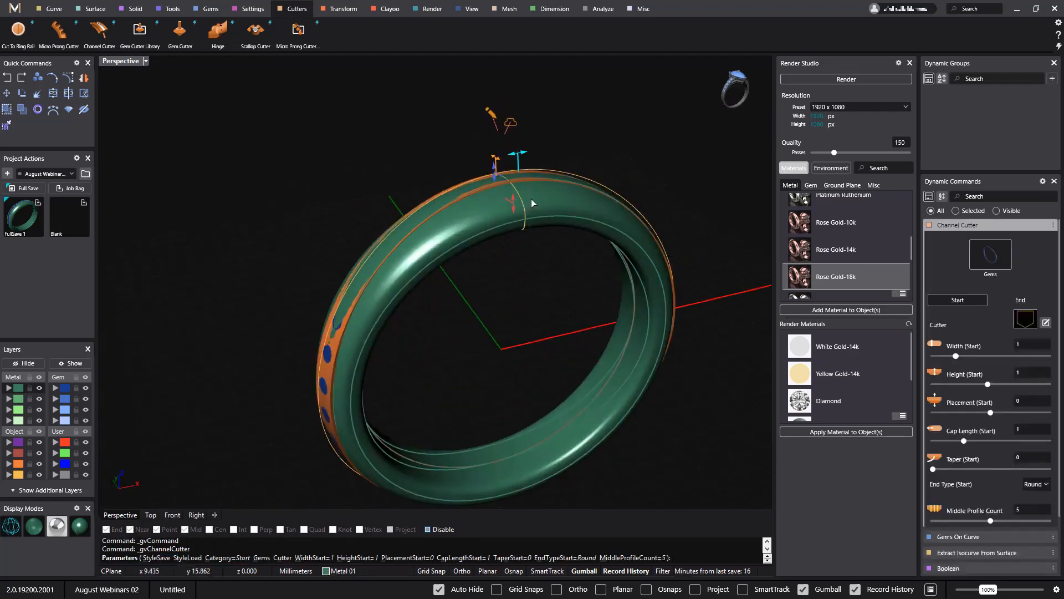
Raise the channel cutter above the band surface by setting its start height to 1.3.
{"action": "scroll", "coordinate": [466, 206], "scroll_direction": "up", "scroll_amount": 5}
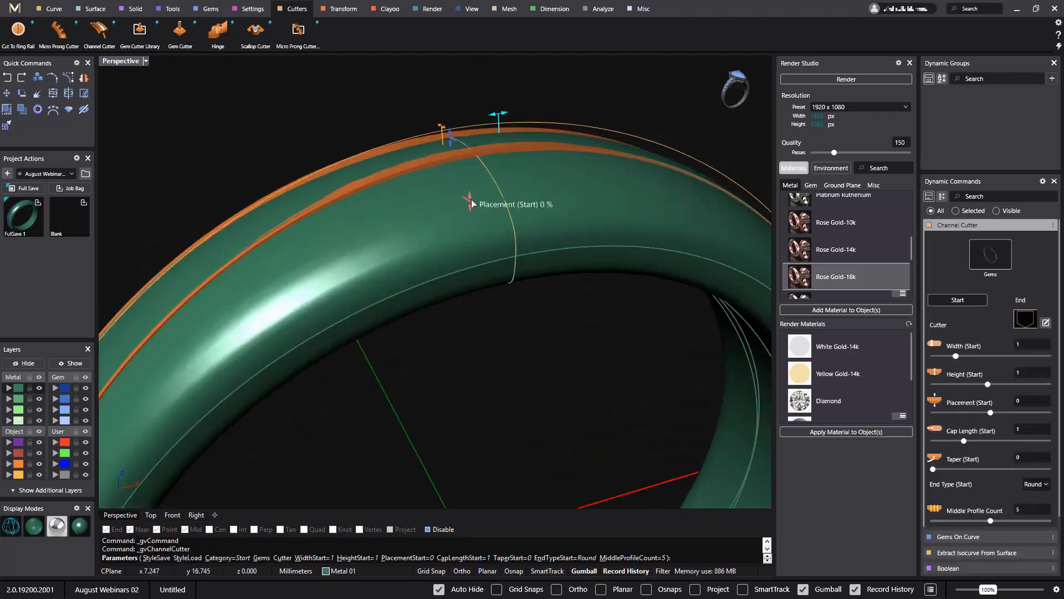
{"action": "left_click_drag", "start_coordinate": [451, 140], "coordinate": [450, 127]}
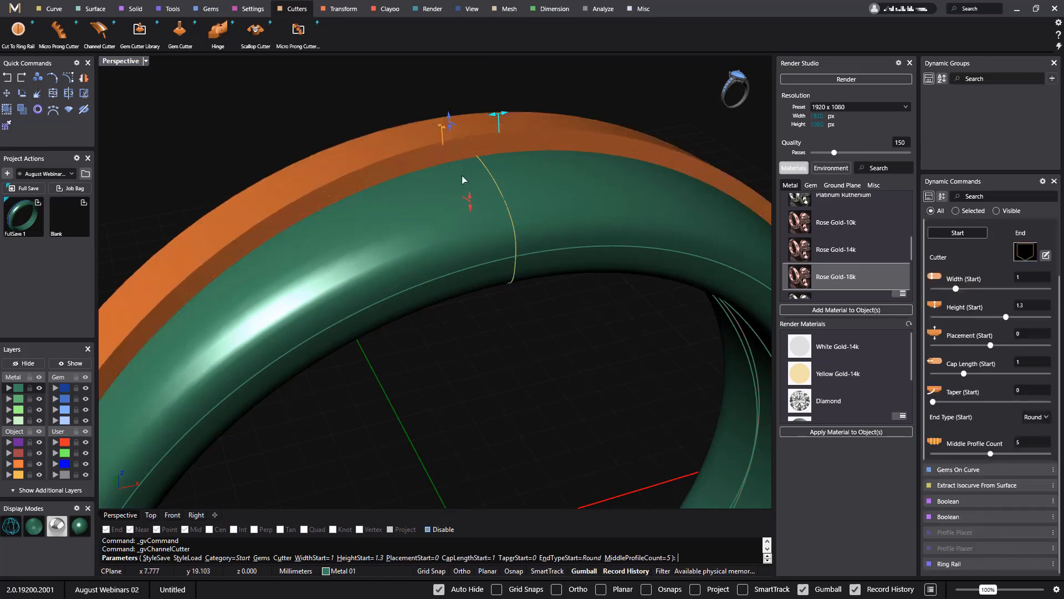
{"action": "right_click_drag", "start_coordinate": [463, 178], "coordinate": [606, 237]}
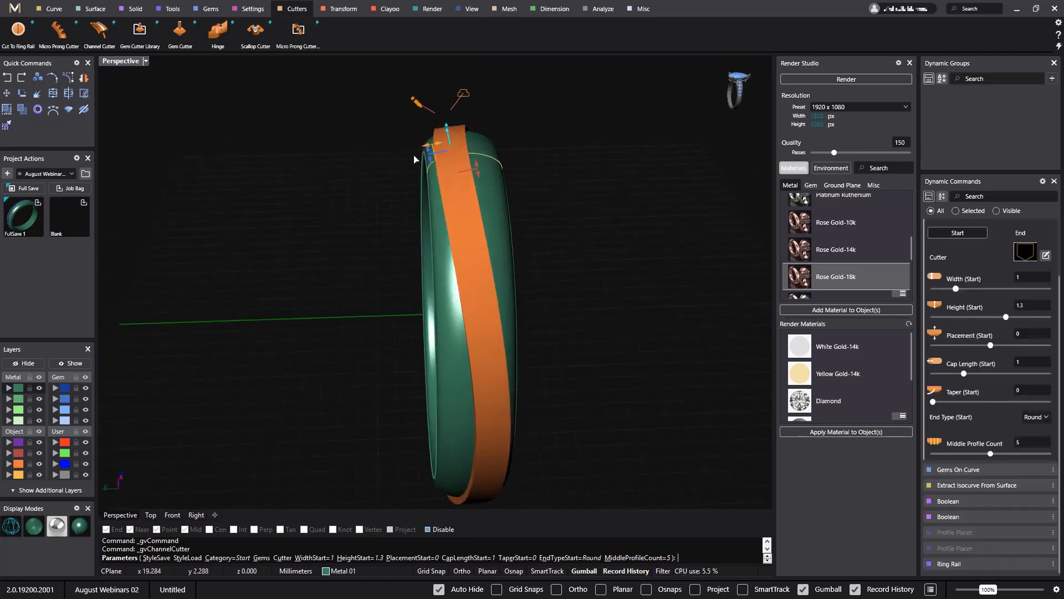
{"action": "scroll", "coordinate": [427, 166], "scroll_direction": "up", "scroll_amount": 3}
{"action": "scroll", "coordinate": [429, 169], "scroll_direction": "down", "scroll_amount": 2}
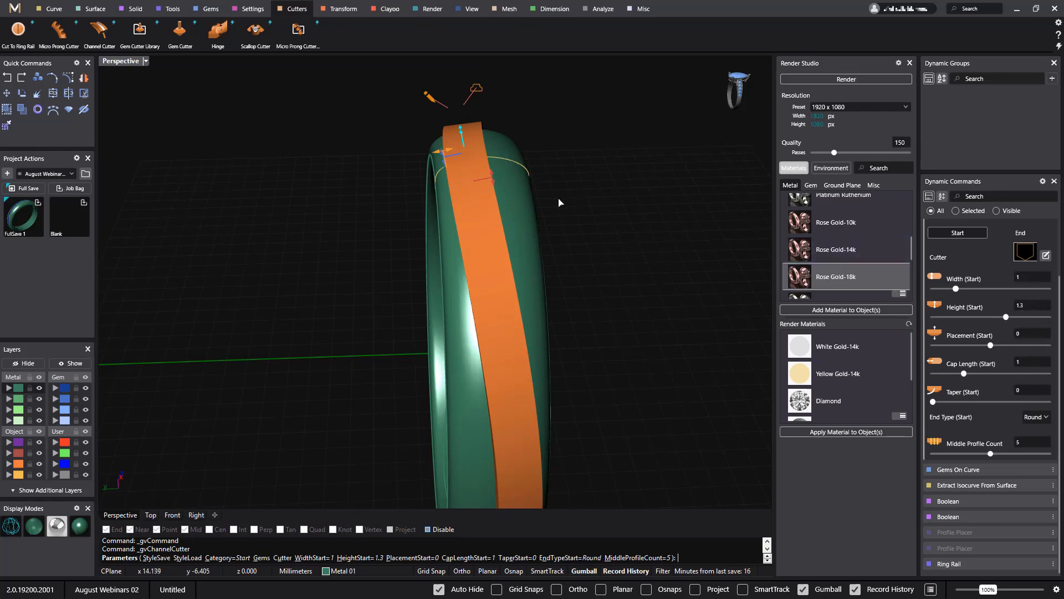
Switch to wireframe display, set the channel cutter's start width to 1.1, and accept the cutter.
{"action": "left_click", "coordinate": [16, 532]}
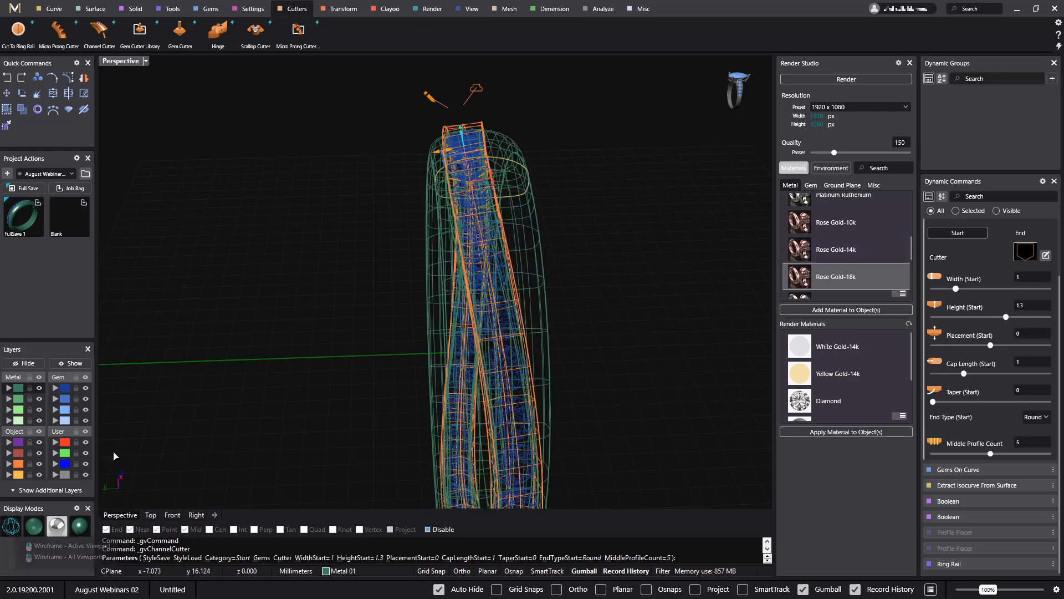
{"action": "scroll", "coordinate": [508, 254], "scroll_direction": "up", "scroll_amount": 5}
{"action": "scroll", "coordinate": [507, 255], "scroll_direction": "down", "scroll_amount": 6}
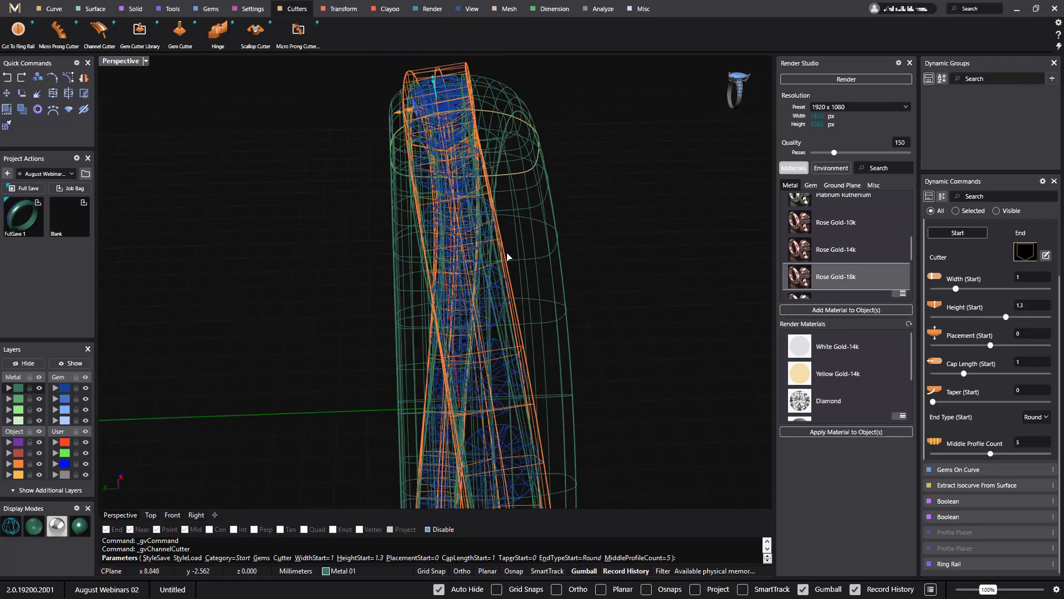
{"action": "scroll", "coordinate": [474, 164], "scroll_direction": "down", "scroll_amount": 3}
{"action": "right_click_drag", "start_coordinate": [559, 166], "coordinate": [459, 229]}
{"action": "scroll", "coordinate": [459, 229], "scroll_direction": "up", "scroll_amount": 3}
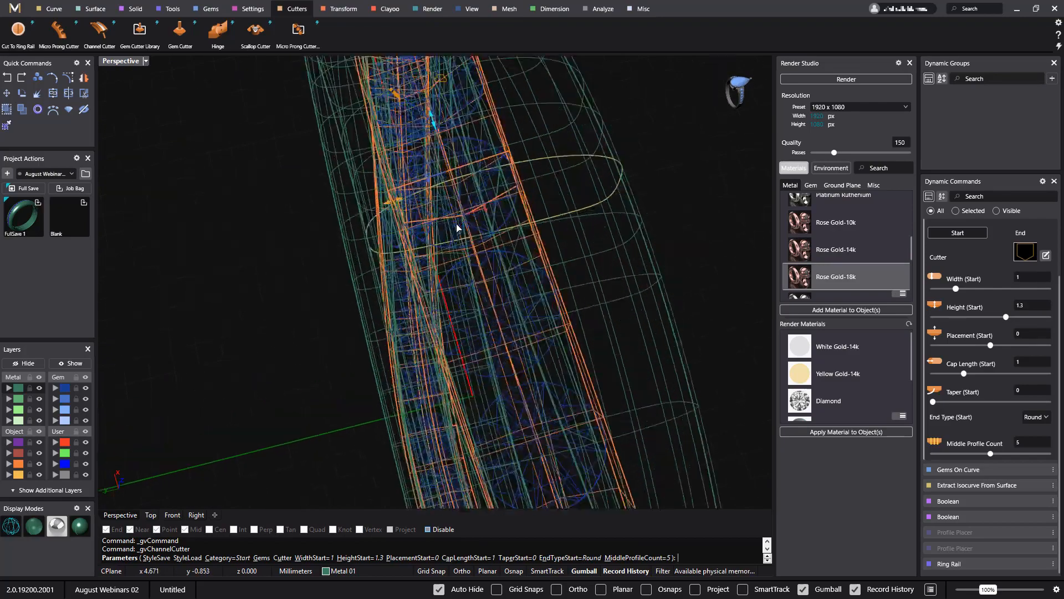
{"action": "mouse_move", "coordinate": [395, 207]}
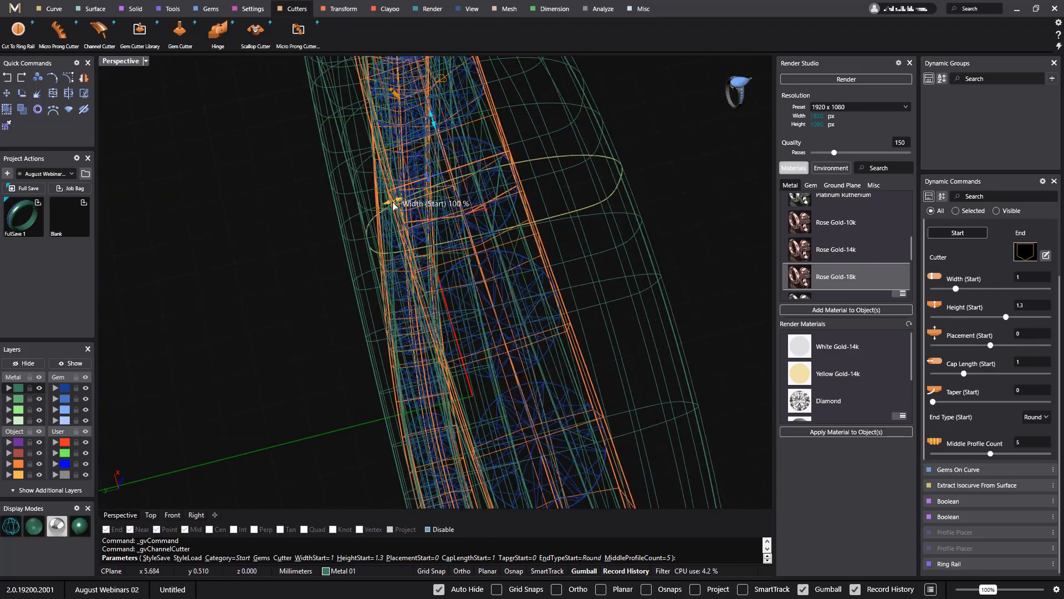
{"action": "left_click_drag", "start_coordinate": [391, 205], "coordinate": [397, 209]}
{"action": "scroll", "coordinate": [630, 249], "scroll_direction": "down", "scroll_amount": 3}
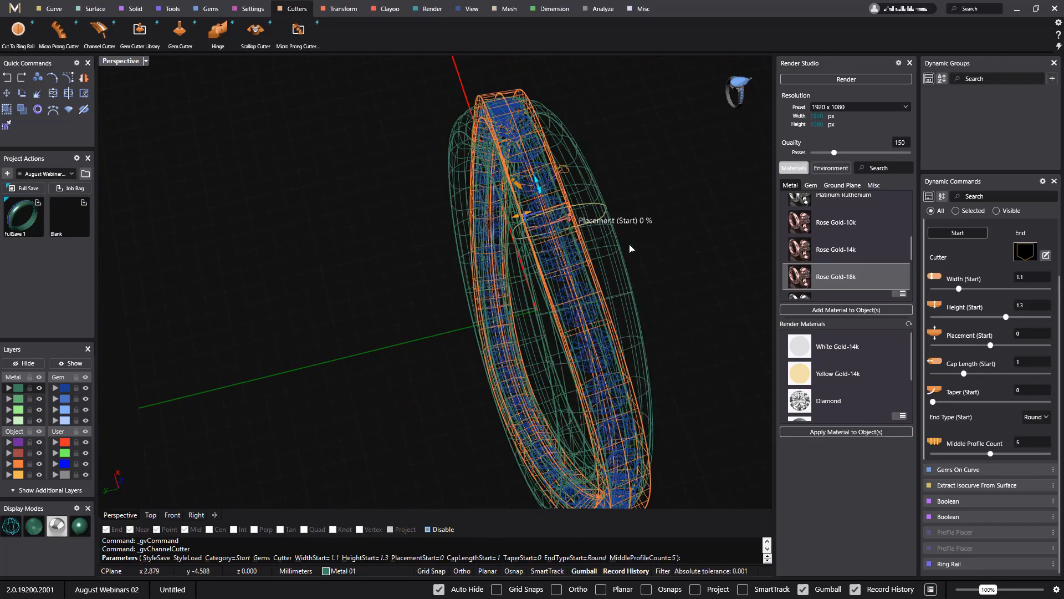
{"action": "right_click", "coordinate": [670, 215]}
{"action": "right_click_drag", "start_coordinate": [675, 223], "coordinate": [691, 313]}
{"action": "right_click_drag", "start_coordinate": [680, 372], "coordinate": [622, 339]}
{"action": "right_click", "coordinate": [563, 368]}
{"action": "right_click_drag", "start_coordinate": [562, 368], "coordinate": [433, 375]}
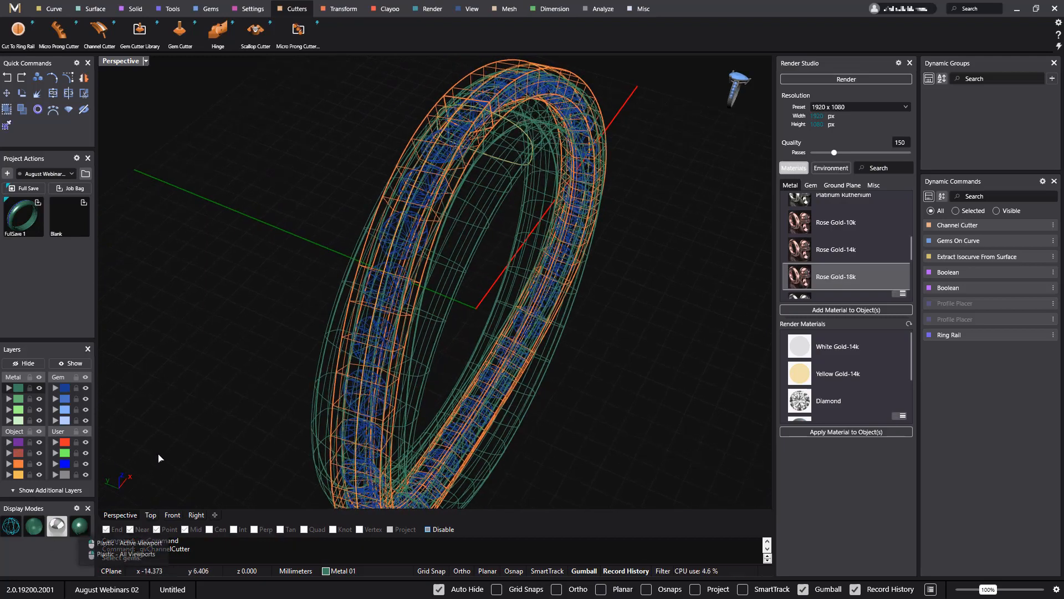
Switch the perspective view to Plastic display and bring the channel cutter on the ring into view.
{"action": "right_click", "coordinate": [160, 418]}
{"action": "left_click", "coordinate": [89, 528]}
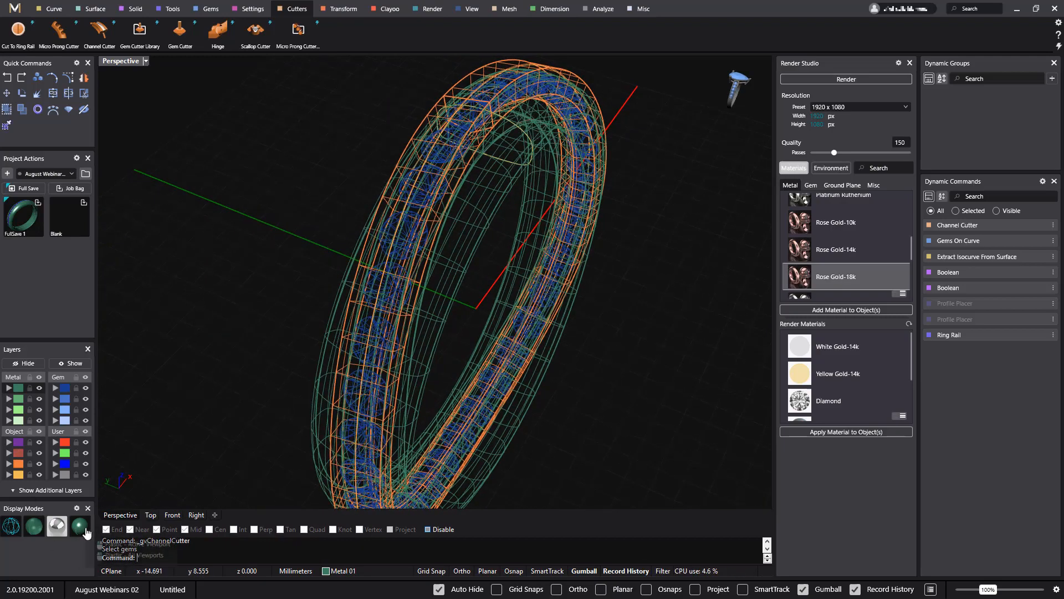
{"action": "mouse_move", "coordinate": [257, 397]}
{"action": "right_mouse_down"}
{"action": "mouse_move", "coordinate": [503, 261]}
{"action": "mouse_move", "coordinate": [523, 211]}
{"action": "mouse_move", "coordinate": [494, 197]}
{"action": "mouse_move", "coordinate": [593, 242]}
{"action": "mouse_move", "coordinate": [610, 280]}
{"action": "mouse_move", "coordinate": [450, 304]}
{"action": "right_mouse_up"}
{"action": "scroll", "coordinate": [494, 293], "scroll_direction": "up", "scroll_amount": 3}
{"action": "left_click", "coordinate": [381, 304]}
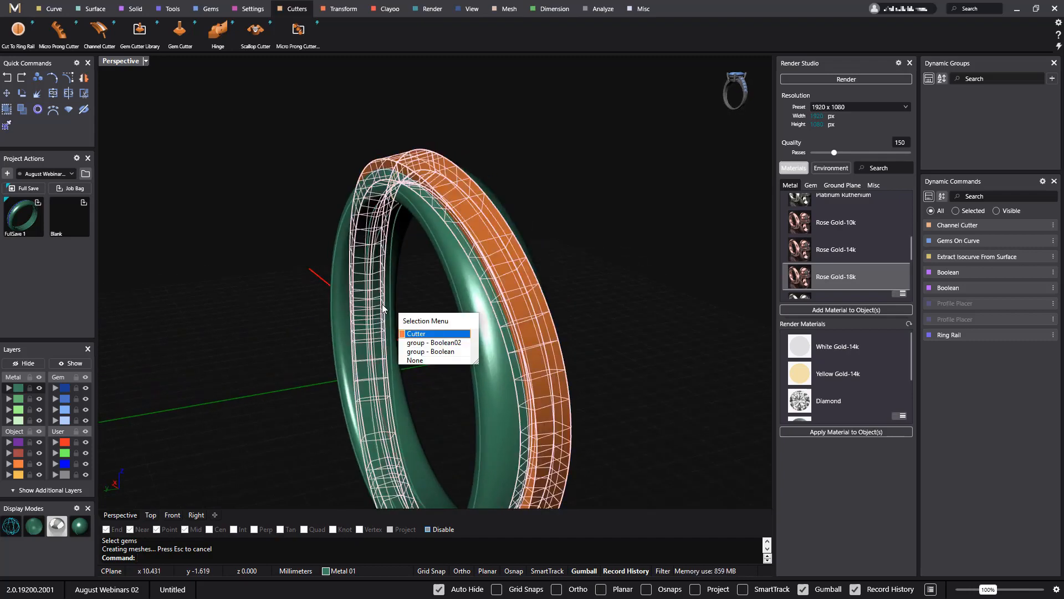
{"action": "left_click", "coordinate": [430, 335]}
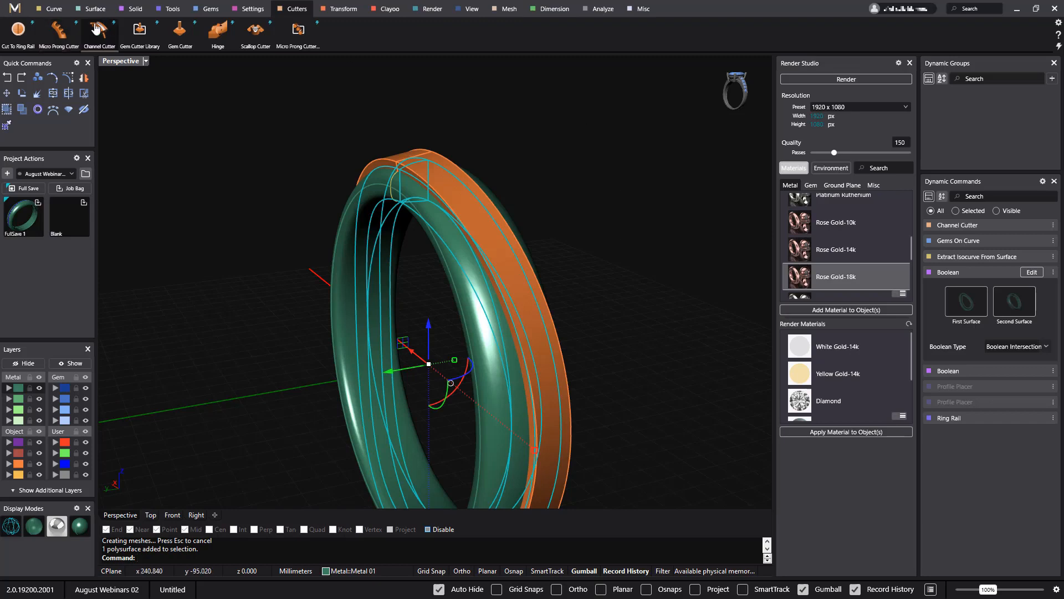
{"action": "left_click", "coordinate": [165, 65]}
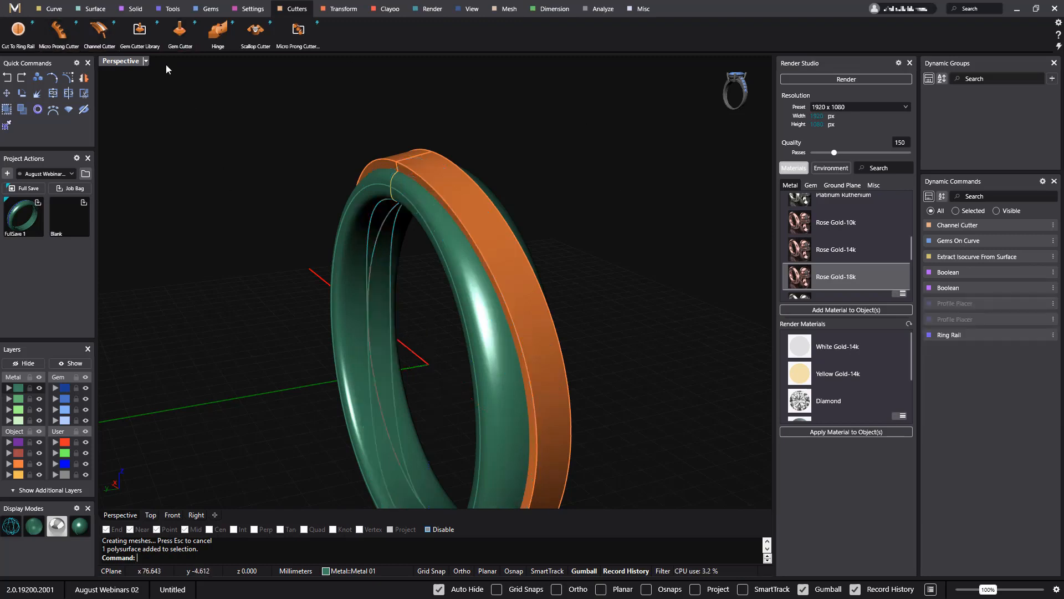
Subtract the channel cutter from the inlay (Boolean02) with a Boolean of type Boolean Difference.
{"action": "left_click", "coordinate": [132, 10]}
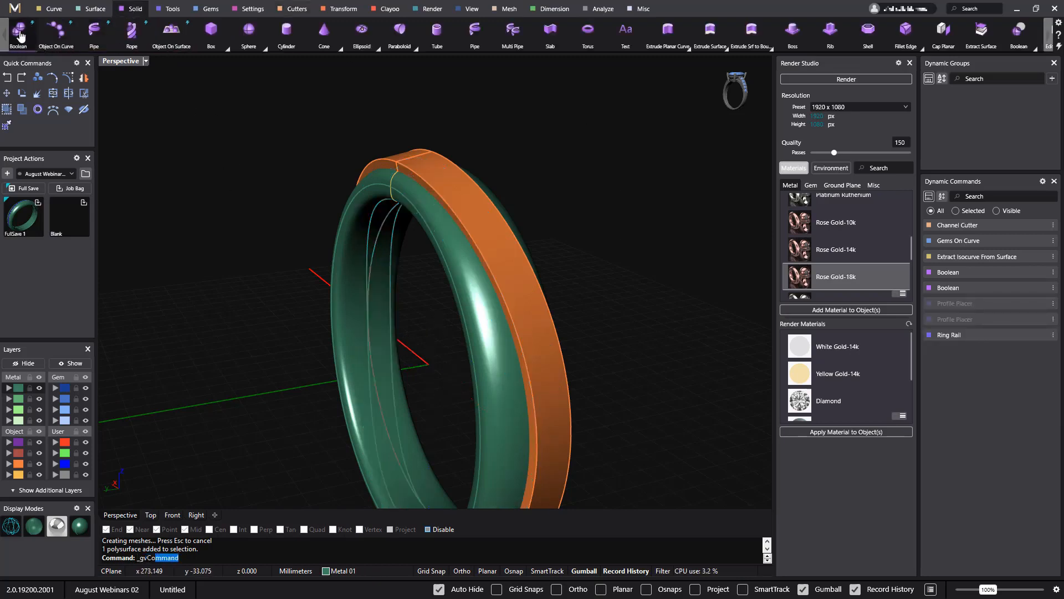
{"action": "left_click", "coordinate": [19, 31]}
{"action": "left_click", "coordinate": [379, 304]}
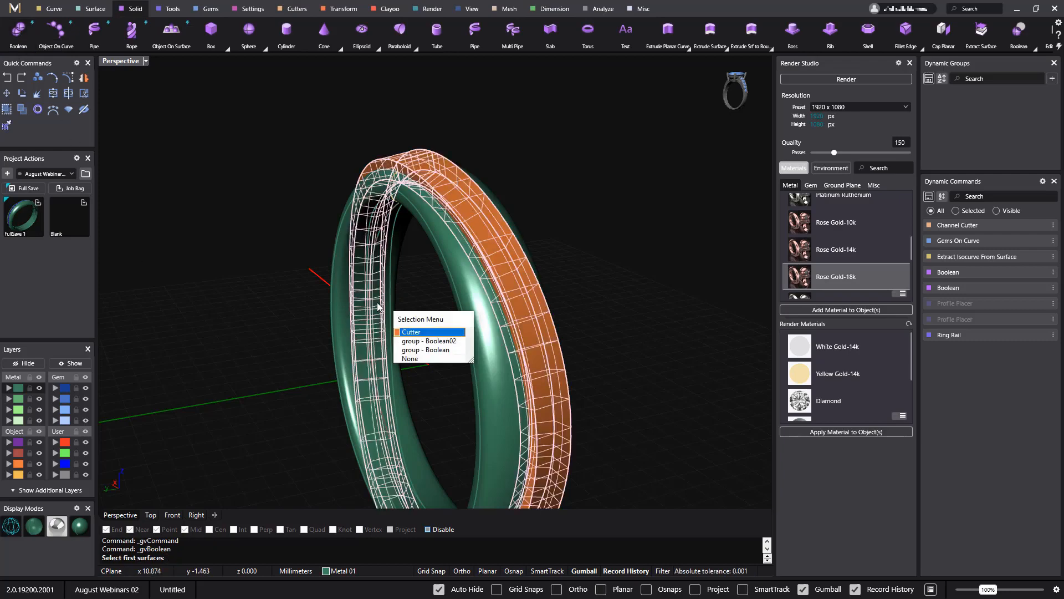
{"action": "left_click", "coordinate": [421, 342]}
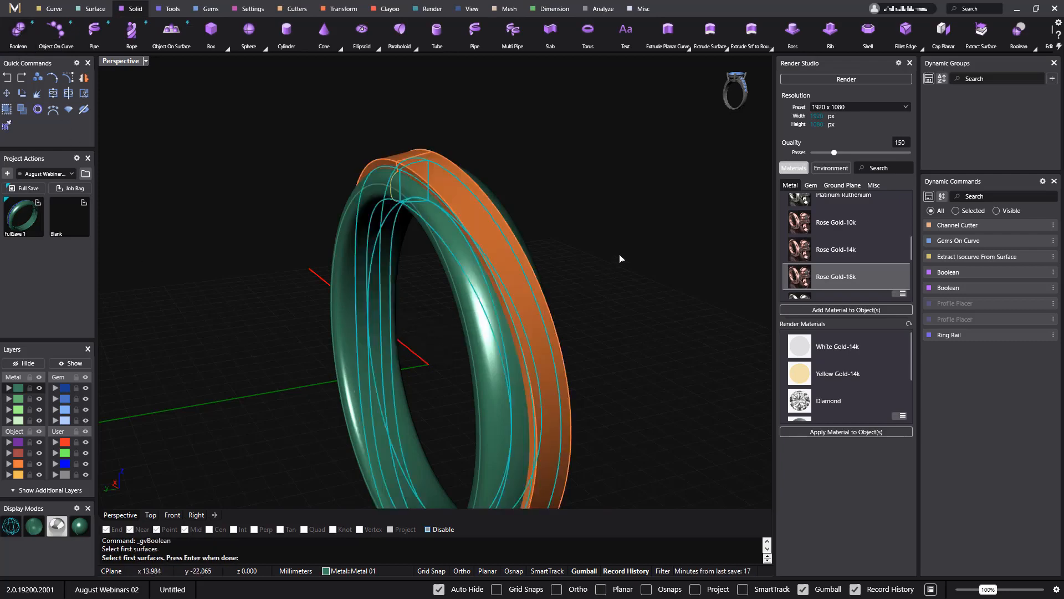
{"action": "key", "text": "Return"}
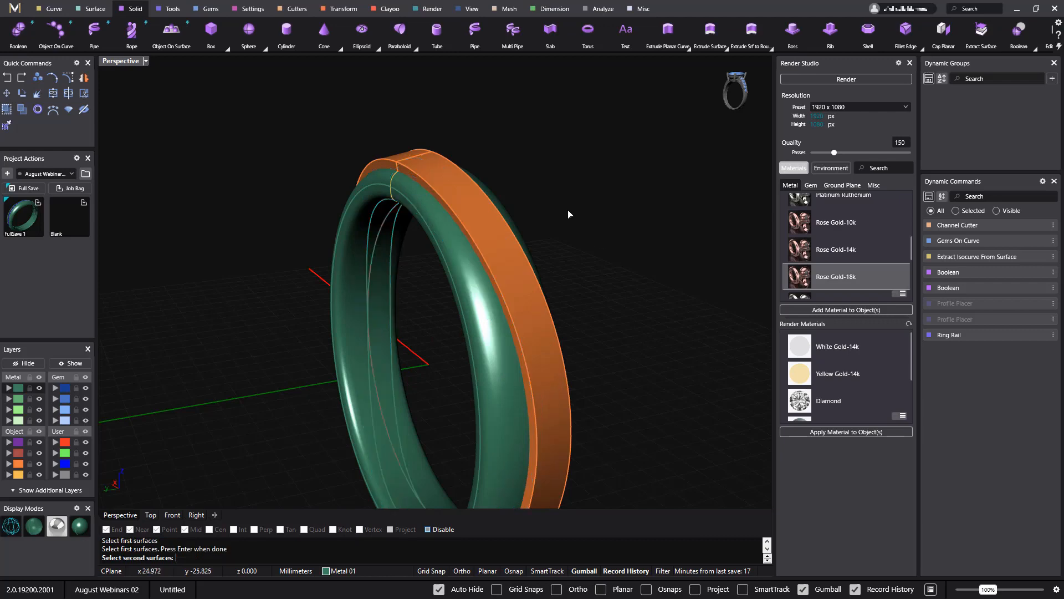
{"action": "left_click", "coordinate": [454, 179]}
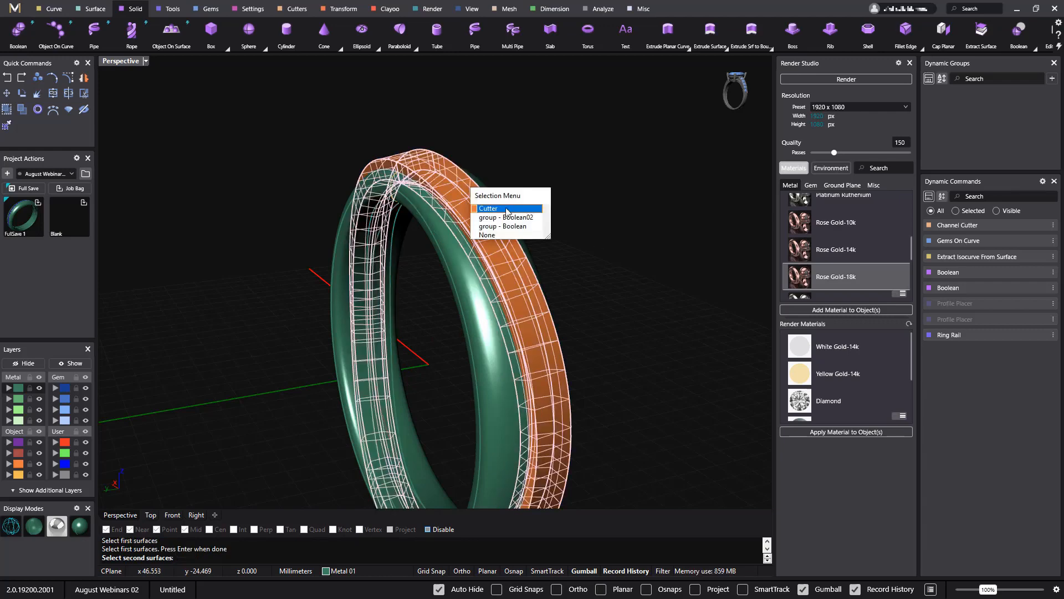
{"action": "left_click", "coordinate": [527, 209]}
{"action": "key", "text": "Return"}
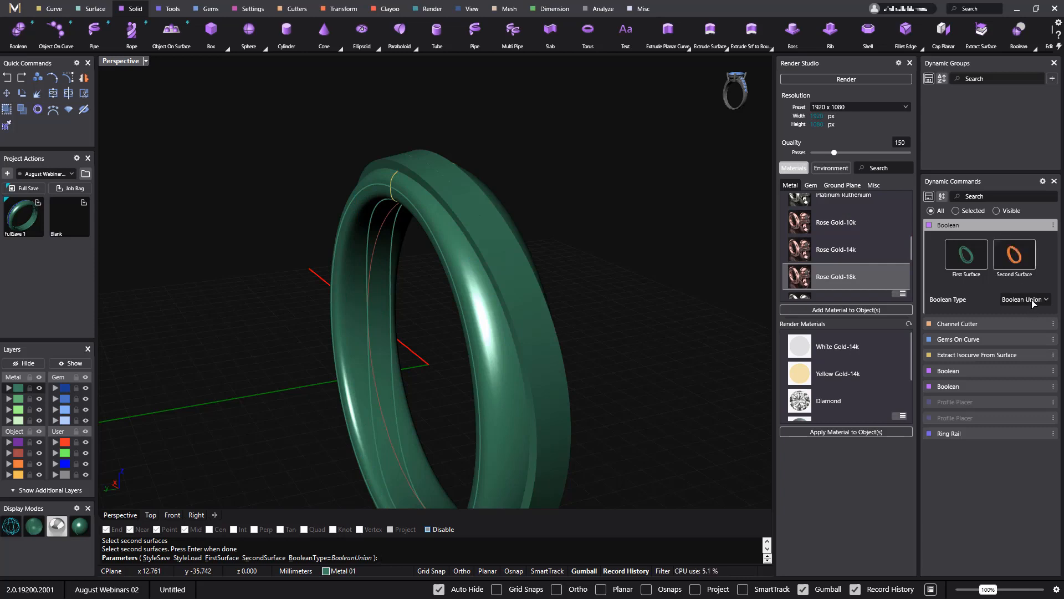
{"action": "left_click", "coordinate": [1024, 299]}
{"action": "left_click", "coordinate": [1020, 323]}
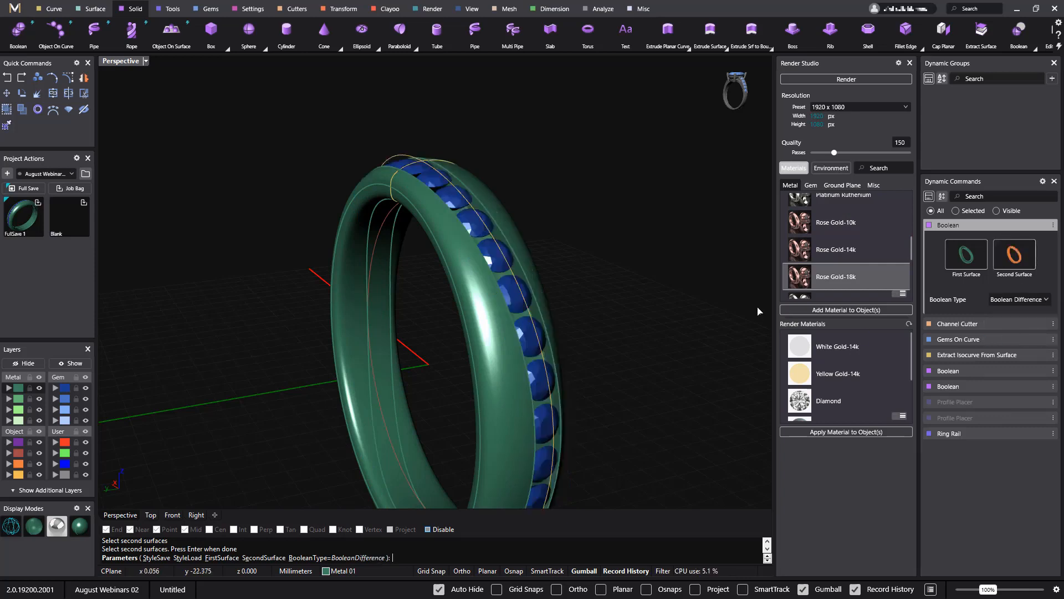
{"action": "right_click_drag", "start_coordinate": [587, 301], "coordinate": [516, 285]}
{"action": "right_click", "coordinate": [523, 231]}
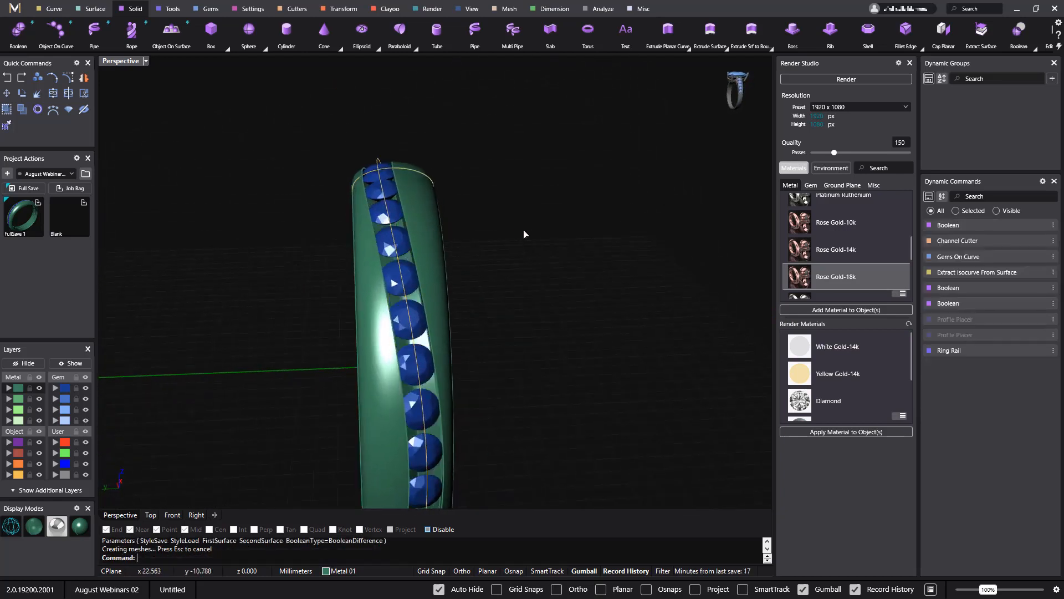
Show the channel cutter again and subtract it from the outer ring band with a second Boolean Difference.
{"action": "left_click", "coordinate": [1054, 243]}
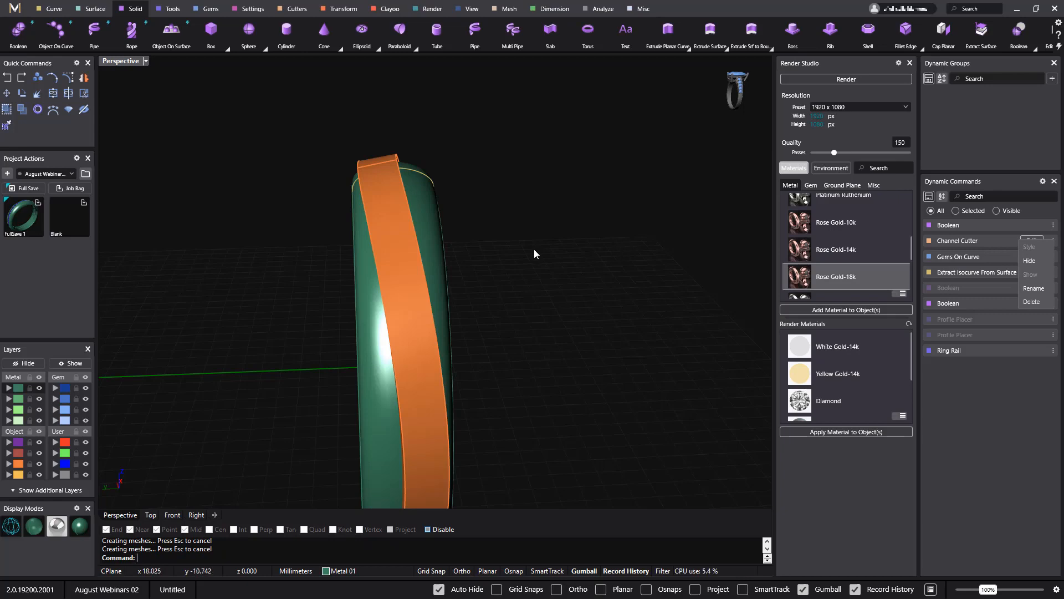
{"action": "left_click", "coordinate": [563, 269]}
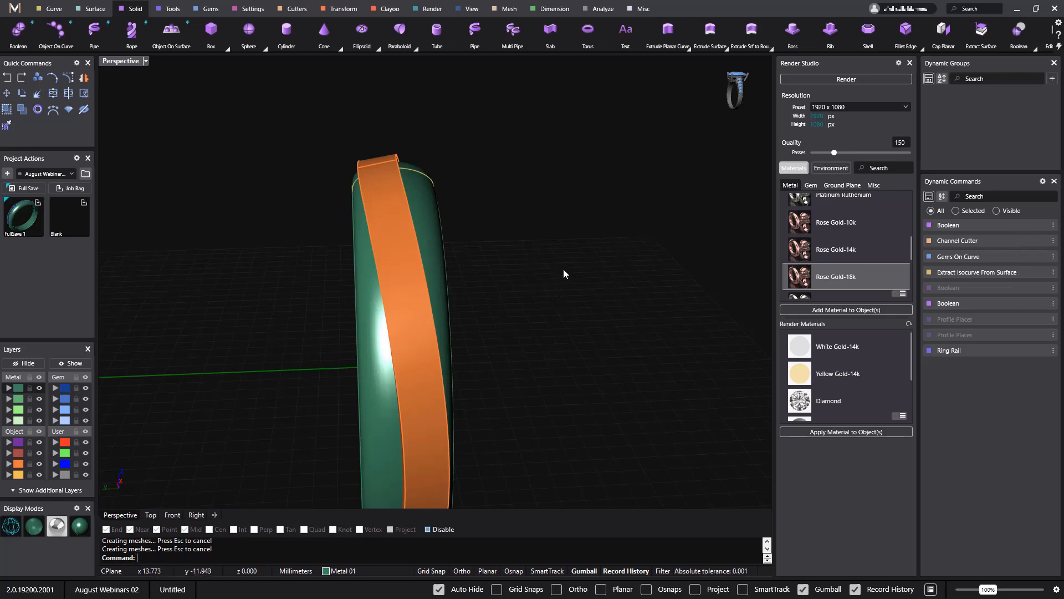
{"action": "type", "text": "_G"}
{"action": "left_click", "coordinate": [16, 37]}
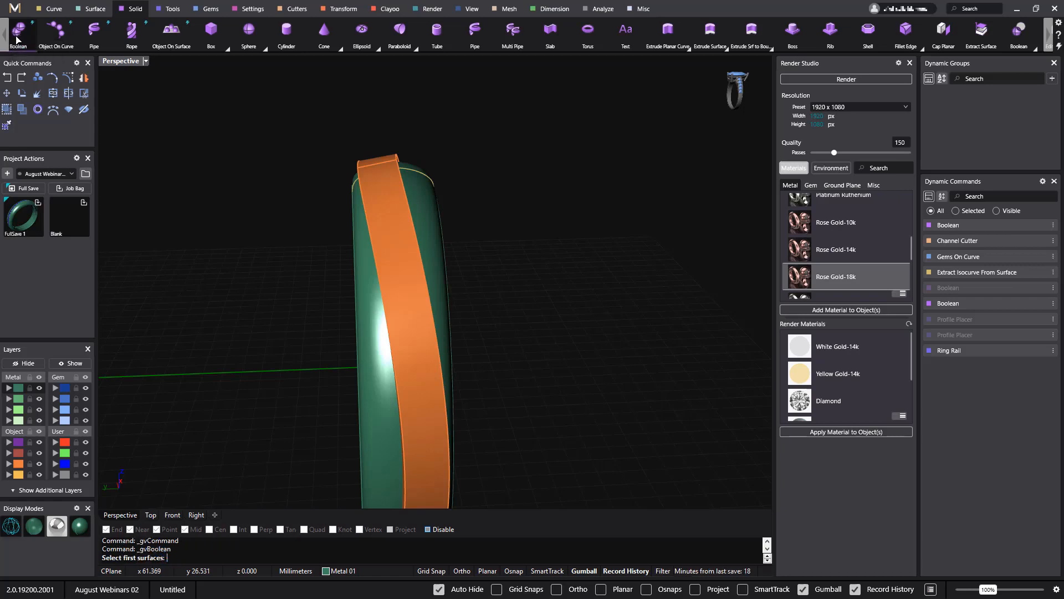
{"action": "left_click", "coordinate": [422, 212]}
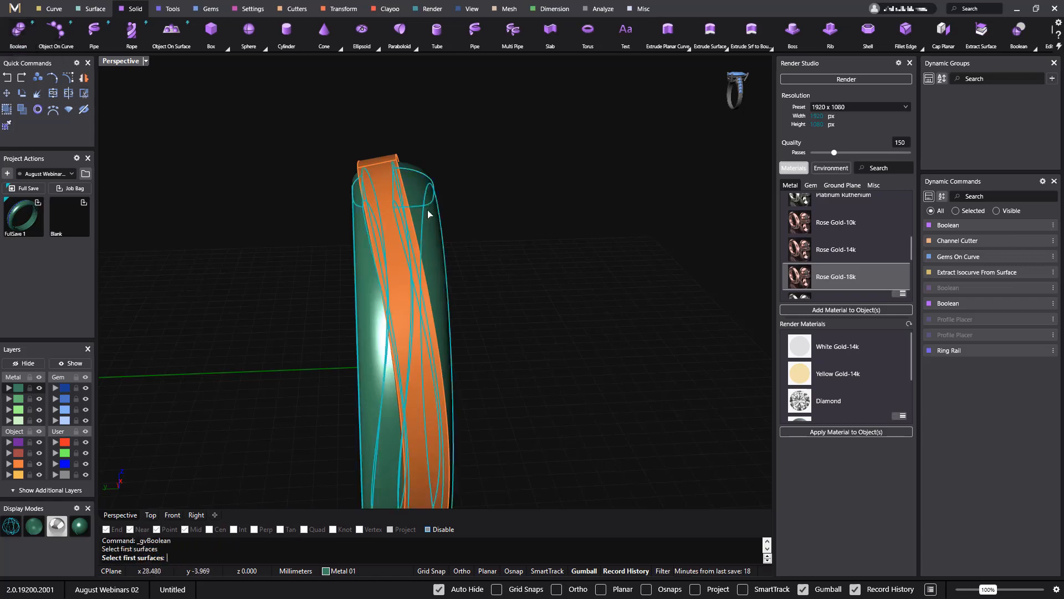
{"action": "key", "text": "Return"}
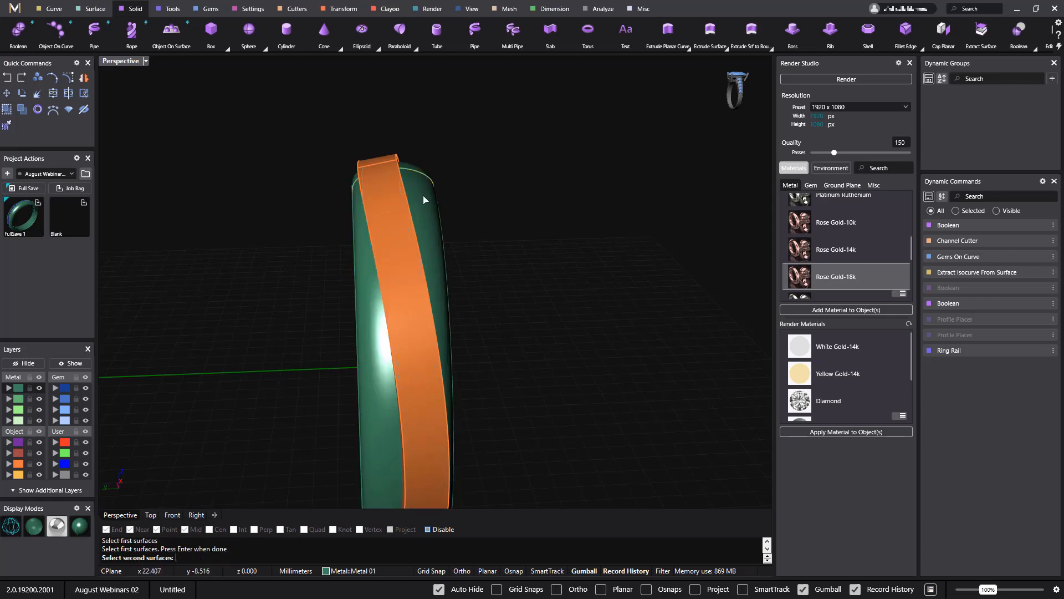
{"action": "left_click", "coordinate": [378, 161]}
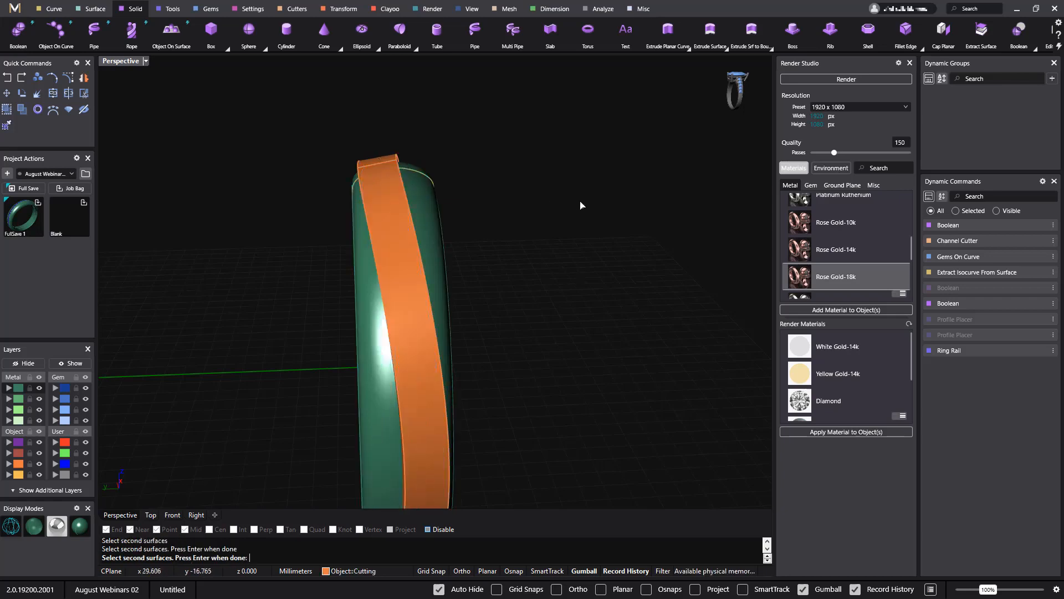
{"action": "key", "text": "Return"}
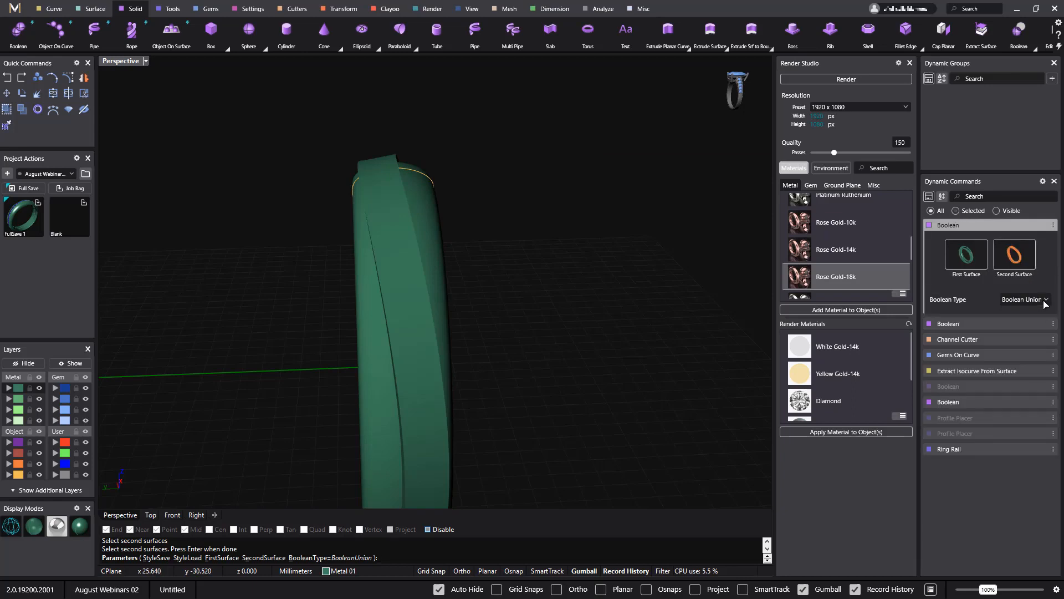
{"action": "left_click", "coordinate": [1047, 301]}
{"action": "left_click", "coordinate": [1026, 331]}
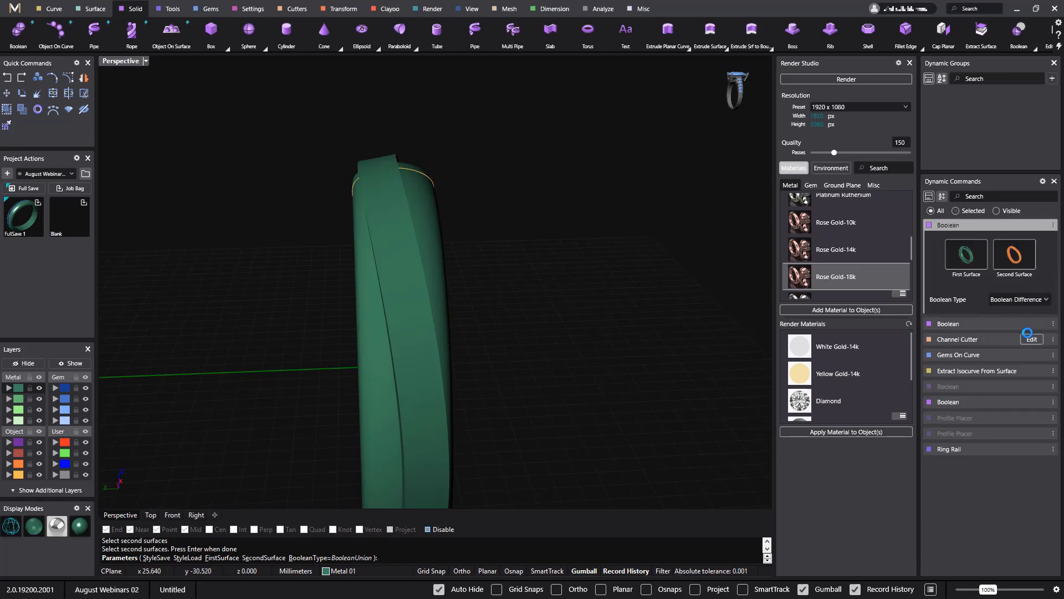
{"action": "right_click_drag", "start_coordinate": [569, 259], "coordinate": [505, 219]}
{"action": "key", "text": "Return"}
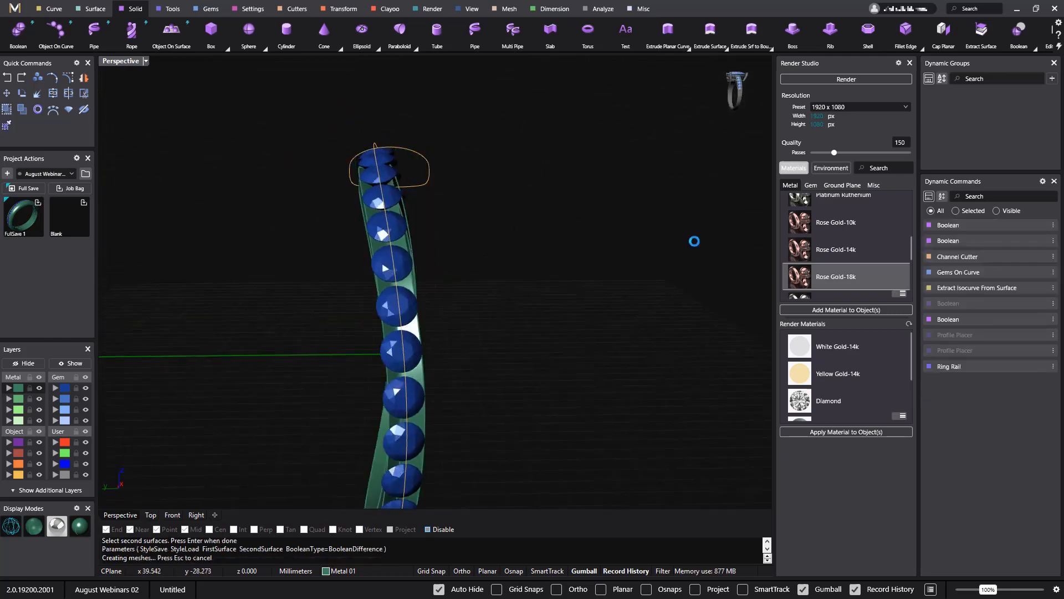
Select all gems in the channel and generate prongs between them with Prong Placer.
{"action": "scroll", "coordinate": [378, 260], "scroll_direction": "up", "scroll_amount": 3}
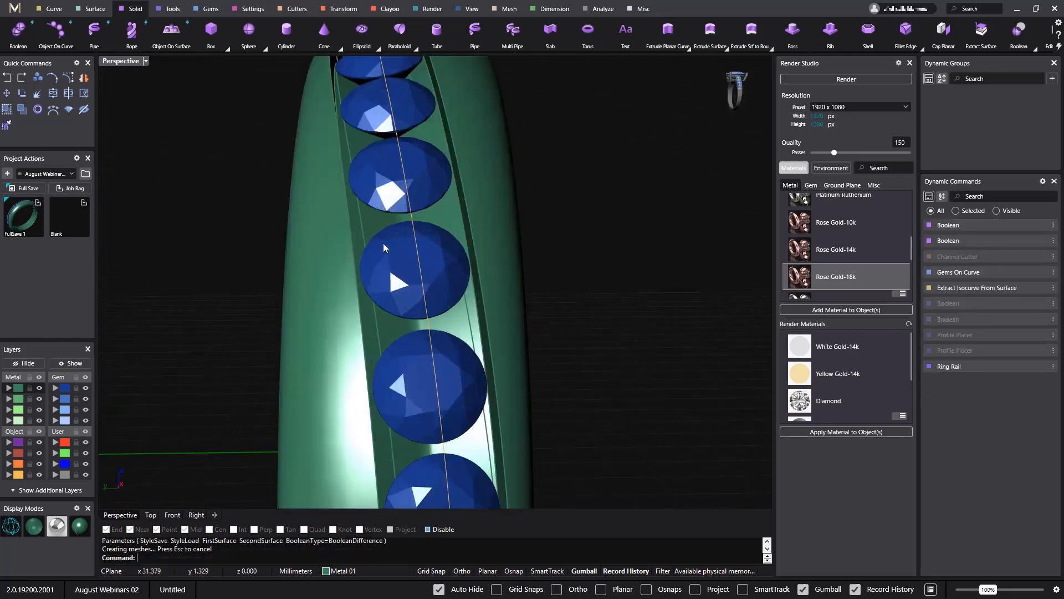
{"action": "left_click", "coordinate": [423, 183]}
{"action": "left_click", "coordinate": [471, 211]}
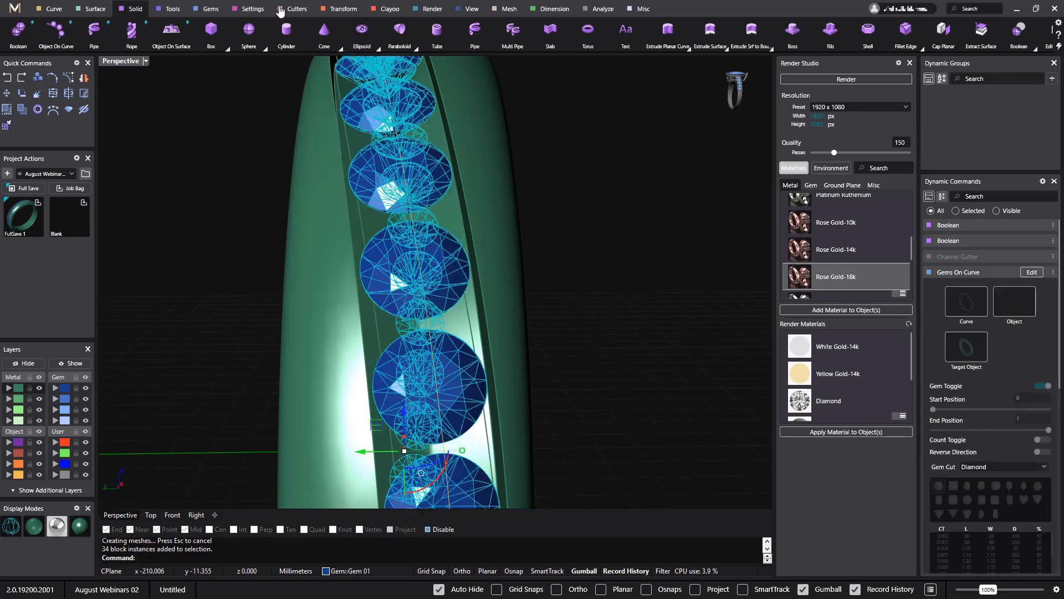
{"action": "left_click", "coordinate": [244, 9]}
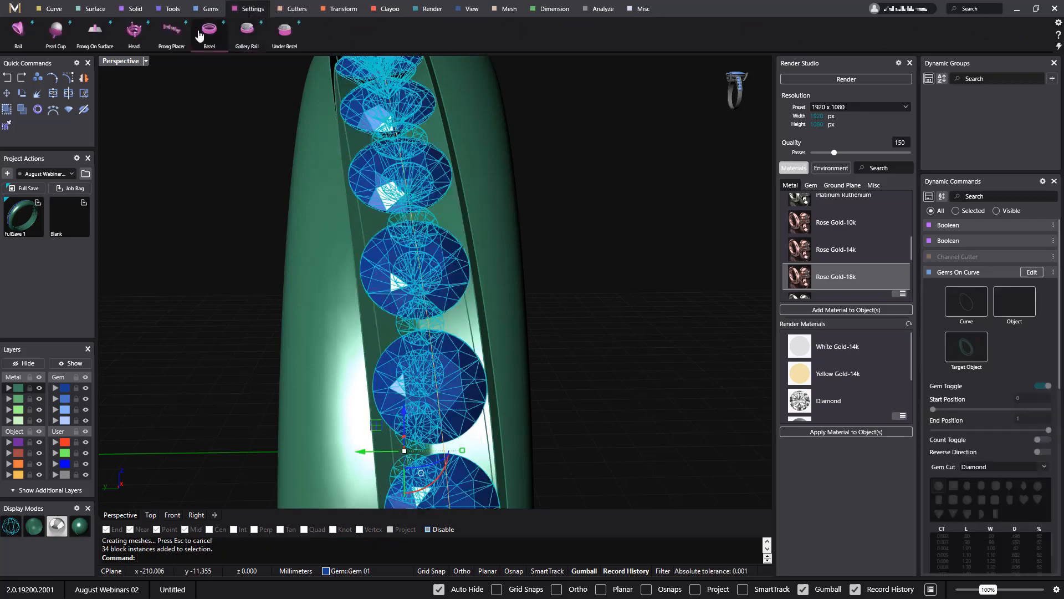
{"action": "left_click", "coordinate": [170, 36]}
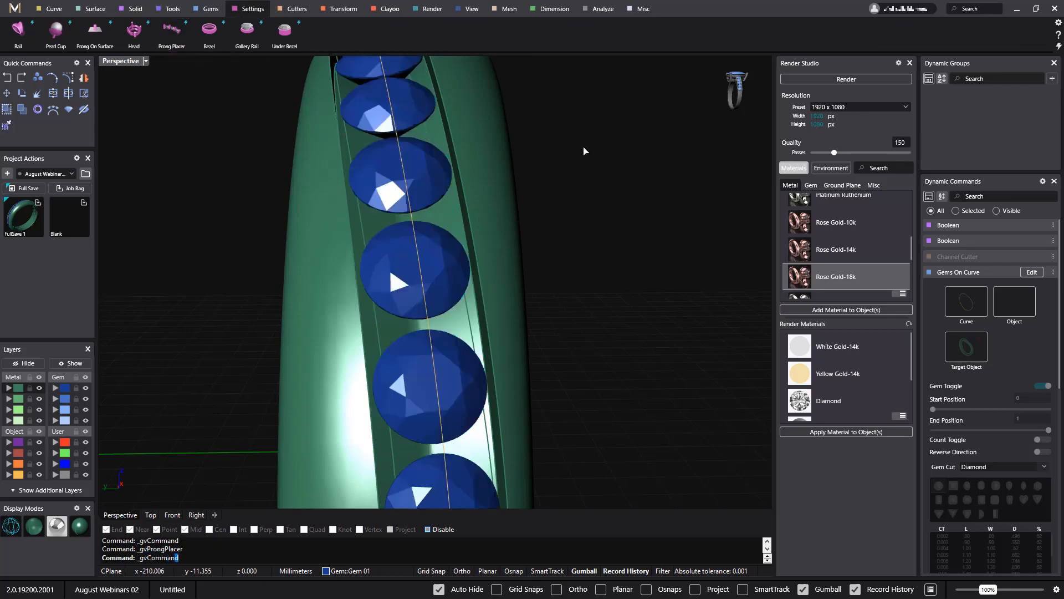
{"action": "right_click_drag", "start_coordinate": [641, 202], "coordinate": [646, 235]}
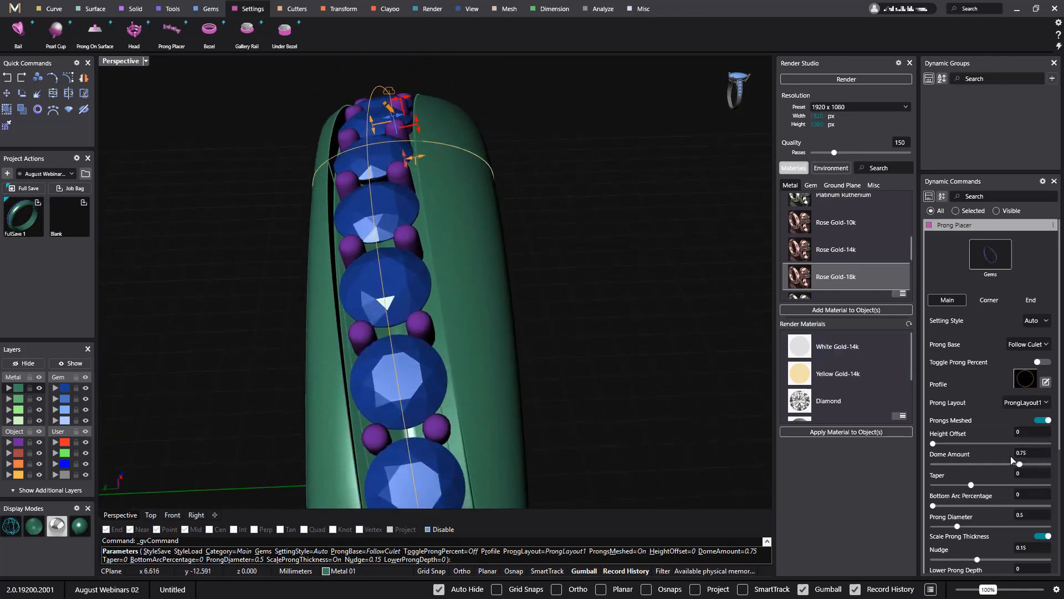
Set the prong diameter to 0.6 and accept the prongs along the gem row.
{"action": "scroll", "coordinate": [1012, 460], "scroll_direction": "down", "scroll_amount": 1}
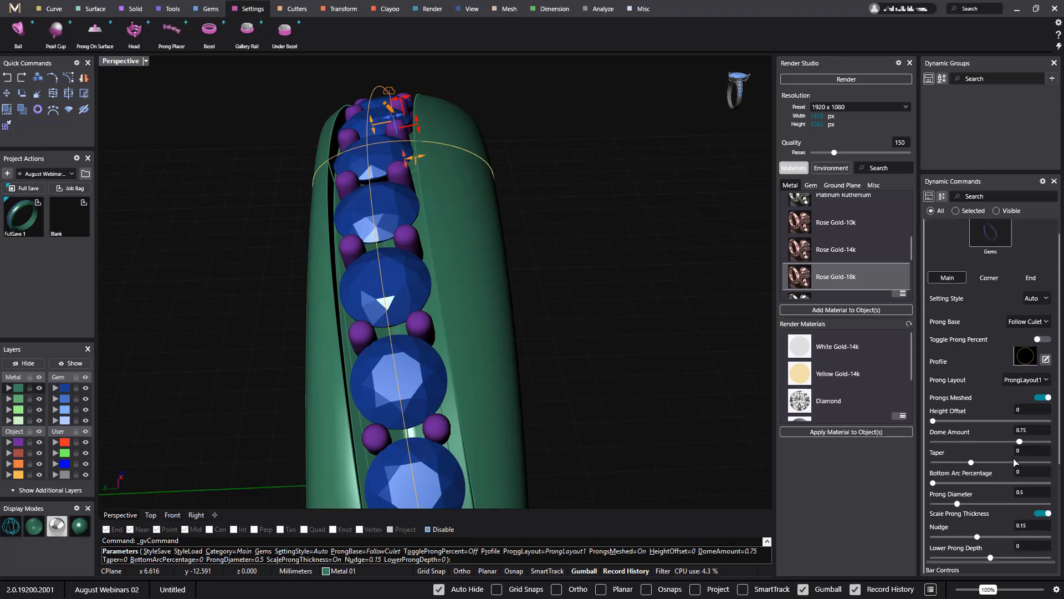
{"action": "left_click", "coordinate": [1032, 494]}
{"action": "key", "text": "Return"}
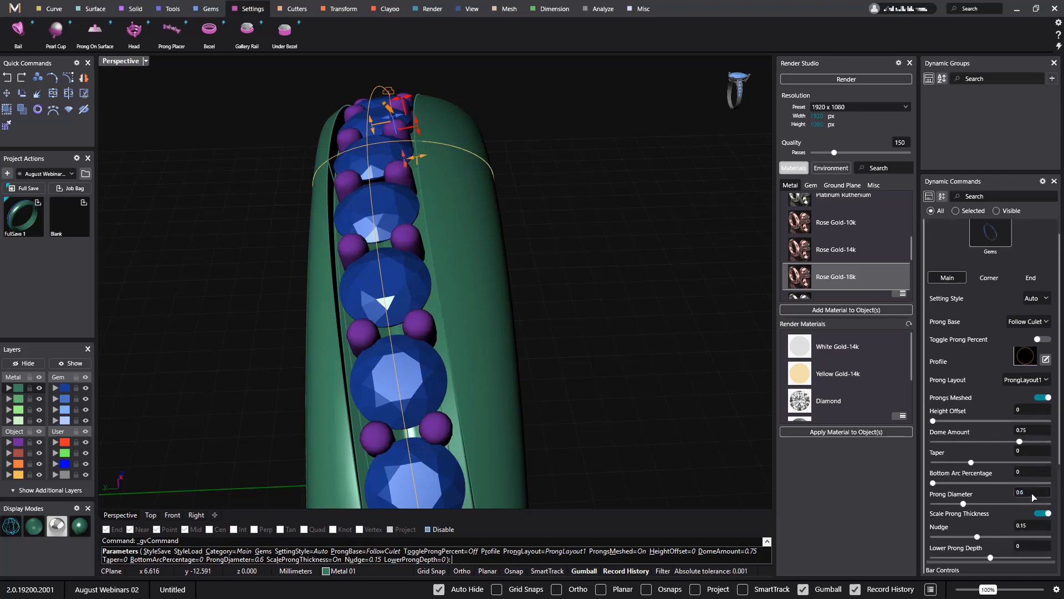
{"action": "scroll", "coordinate": [622, 348], "scroll_direction": "down", "scroll_amount": 5}
{"action": "right_click_drag", "start_coordinate": [622, 348], "coordinate": [563, 359]}
{"action": "key", "text": "Return"}
{"action": "scroll", "coordinate": [371, 326], "scroll_direction": "down", "scroll_amount": 3}
{"action": "scroll", "coordinate": [530, 480], "scroll_direction": "up", "scroll_amount": 5}
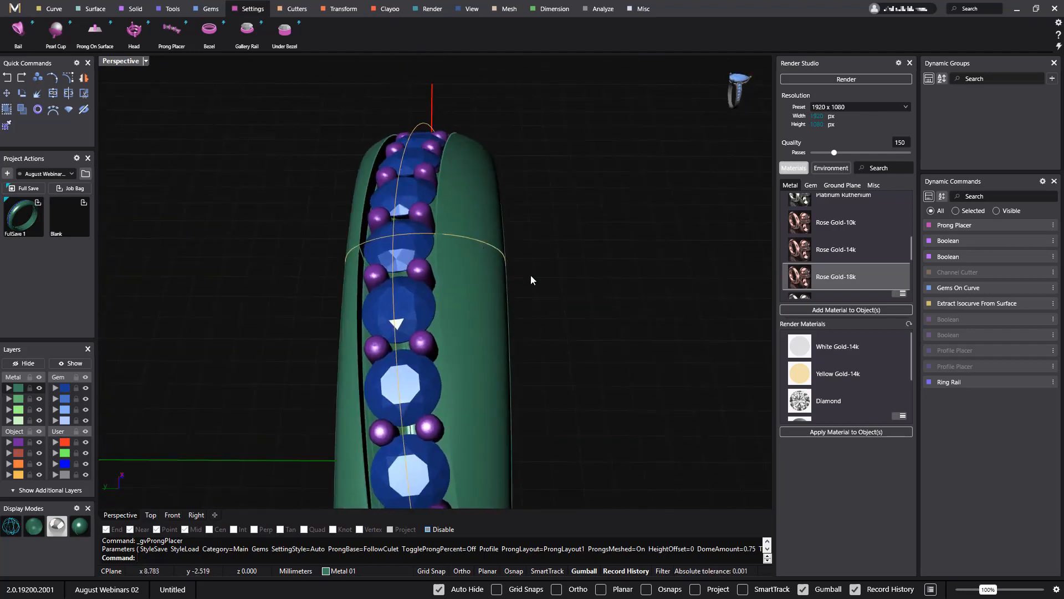
Edit the Profile Placer of the outer band's cross-section curve and set its profile width to 5.5.
{"action": "right_click_drag", "start_coordinate": [530, 280], "coordinate": [461, 280]}
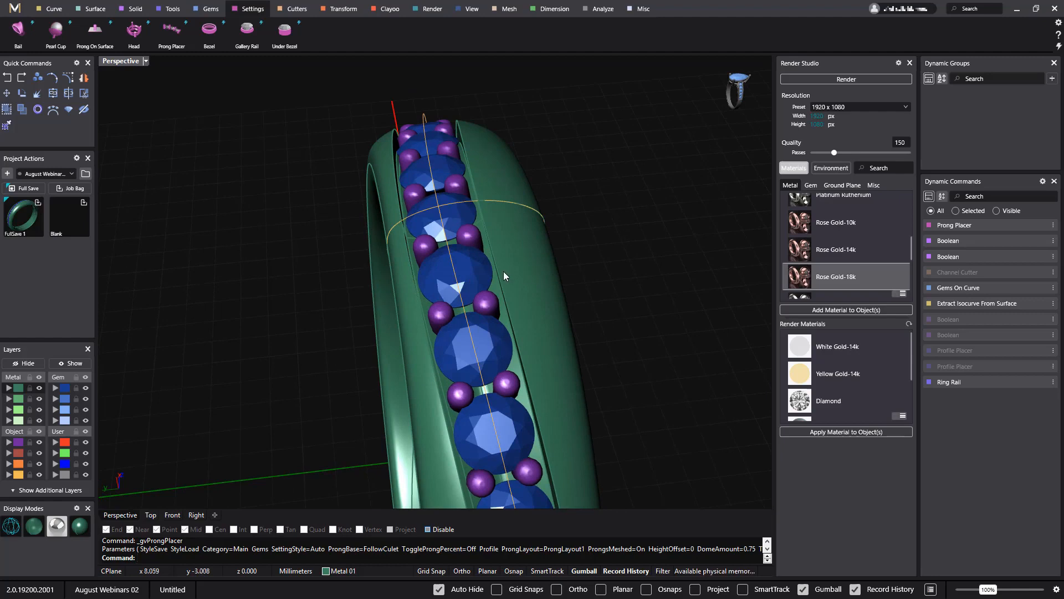
{"action": "scroll", "coordinate": [490, 233], "scroll_direction": "up", "scroll_amount": 4}
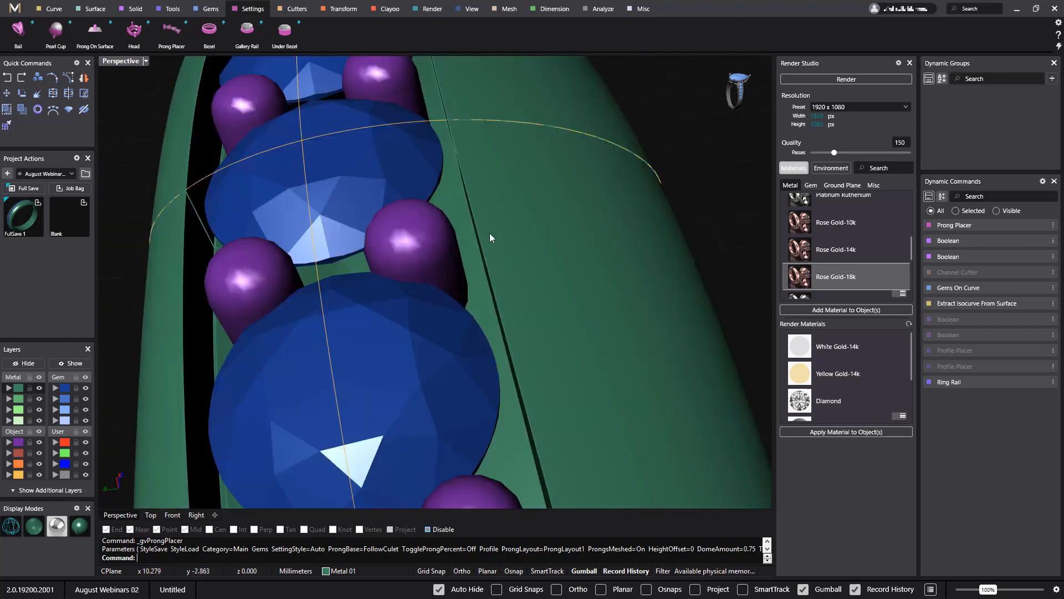
{"action": "scroll", "coordinate": [504, 248], "scroll_direction": "down", "scroll_amount": 2}
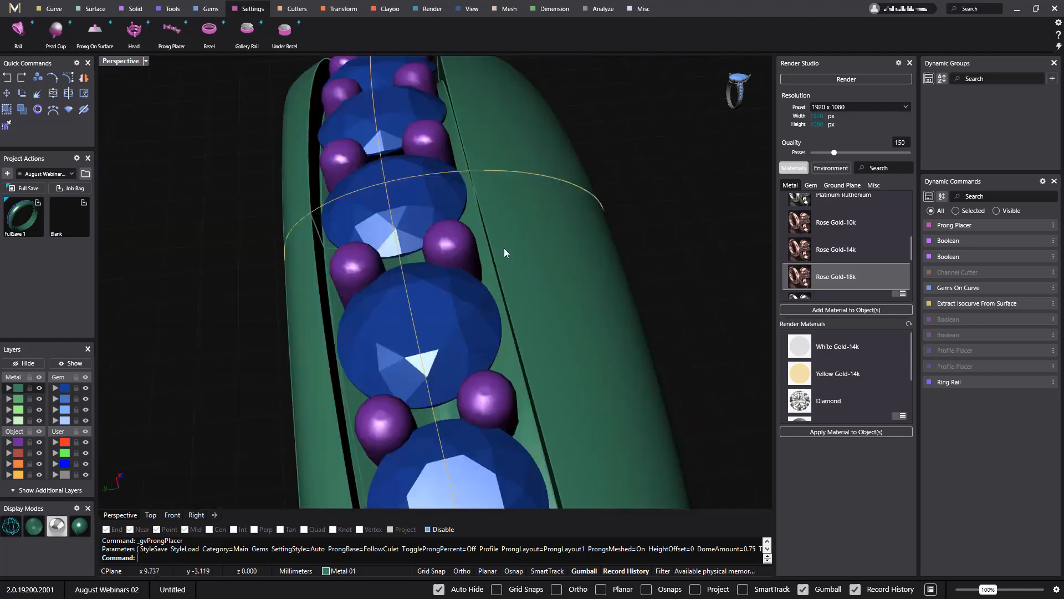
{"action": "left_click", "coordinate": [546, 182]}
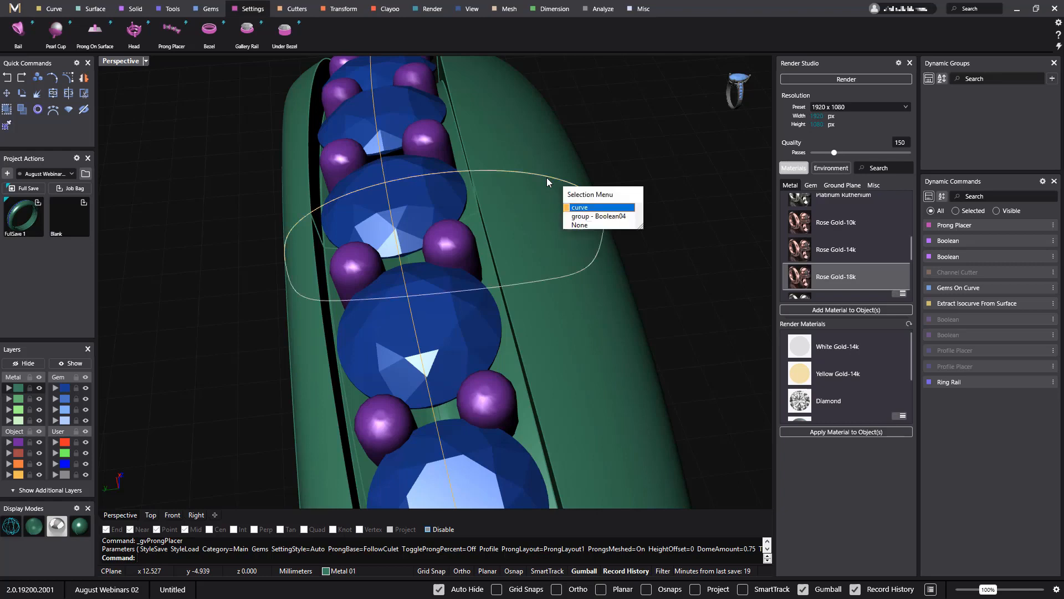
{"action": "left_click", "coordinate": [574, 209]}
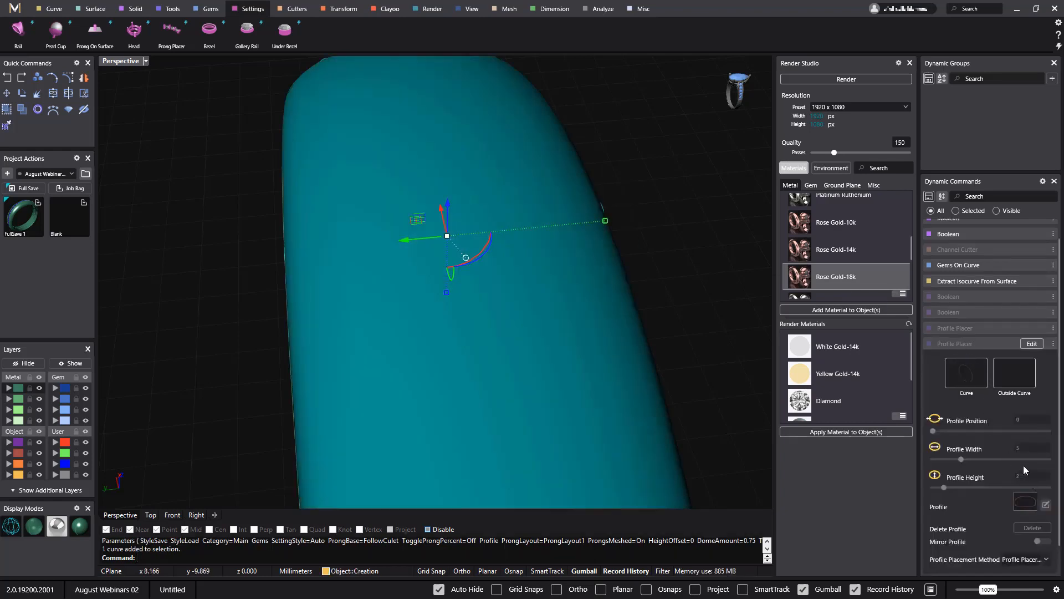
{"action": "left_click", "coordinate": [1022, 345]}
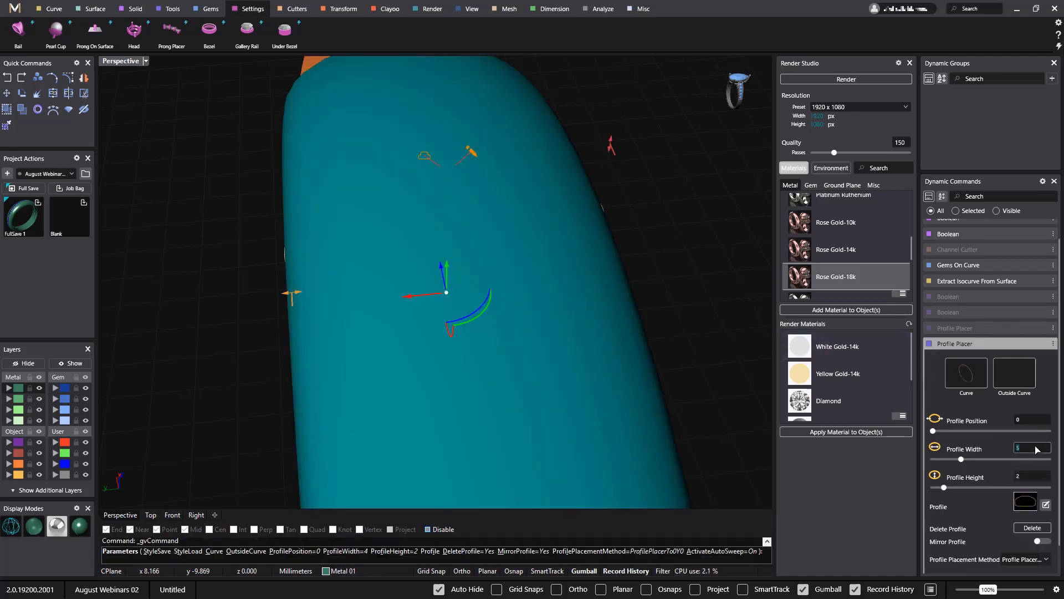
{"action": "left_click", "coordinate": [1036, 450]}
{"action": "type", "text": "5.5"}
{"action": "key", "text": "Return"}
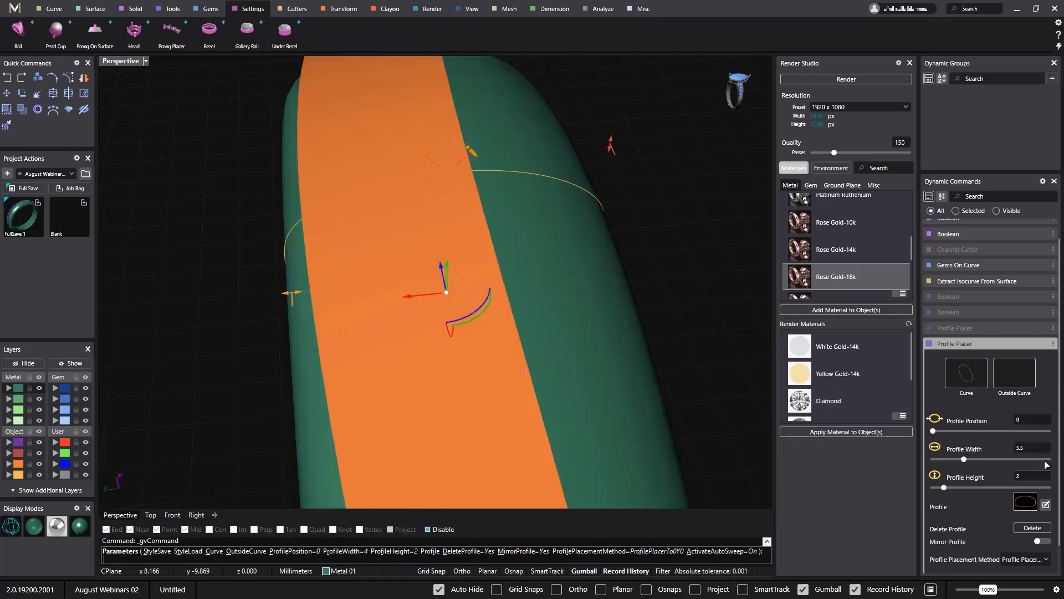
{"action": "key", "text": "Return"}
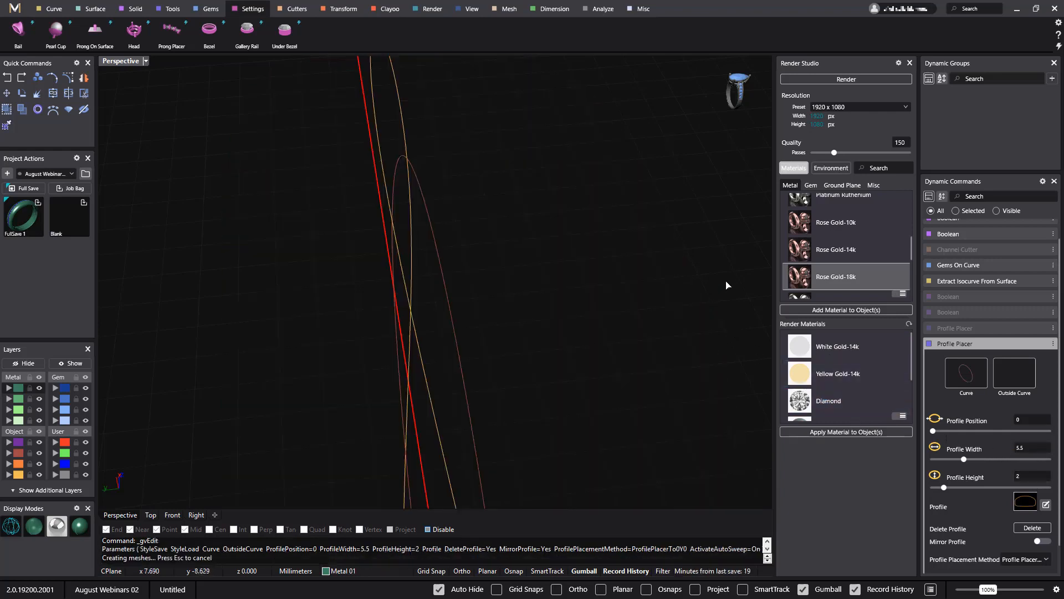
Edit the Channel Cutter around the gem row and set its start width to 1.
{"action": "scroll", "coordinate": [730, 294], "scroll_direction": "down", "scroll_amount": 6}
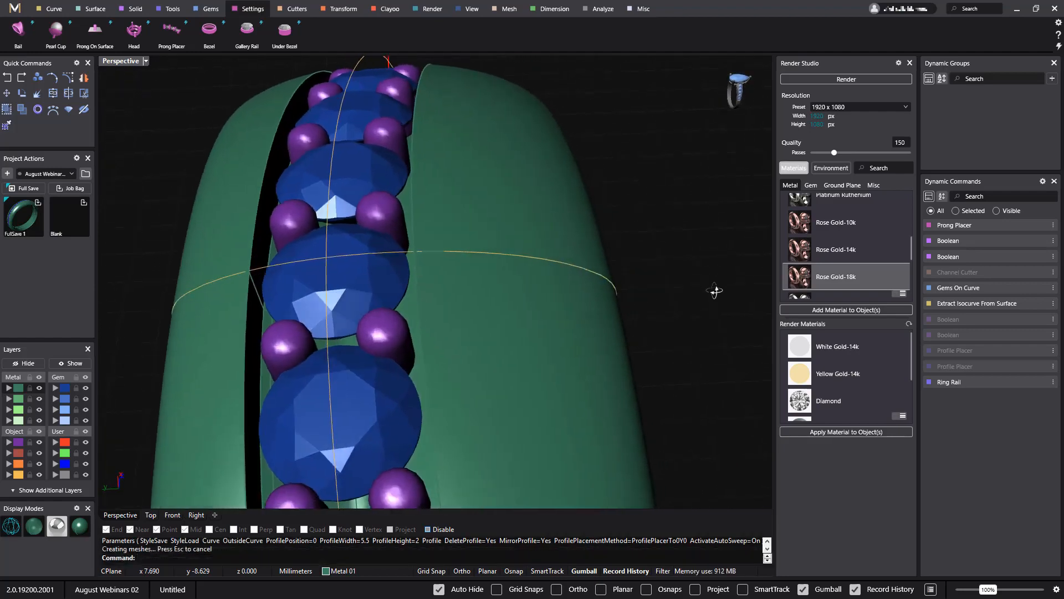
{"action": "right_click_drag", "start_coordinate": [697, 315], "coordinate": [703, 285]}
{"action": "scroll", "coordinate": [578, 219], "scroll_direction": "up", "scroll_amount": 4}
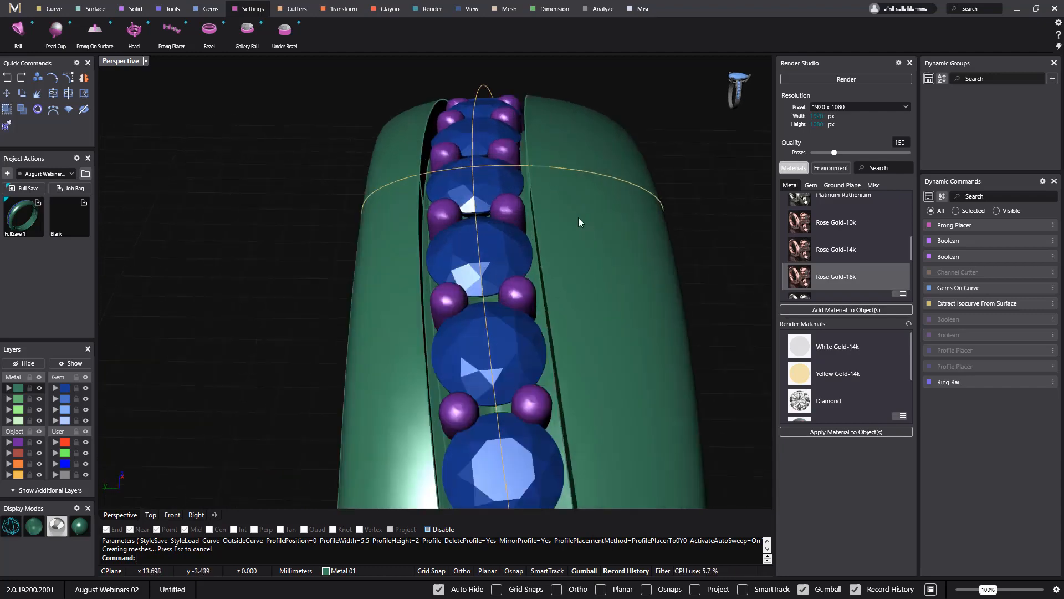
{"action": "right_click_drag", "start_coordinate": [583, 221], "coordinate": [567, 192]}
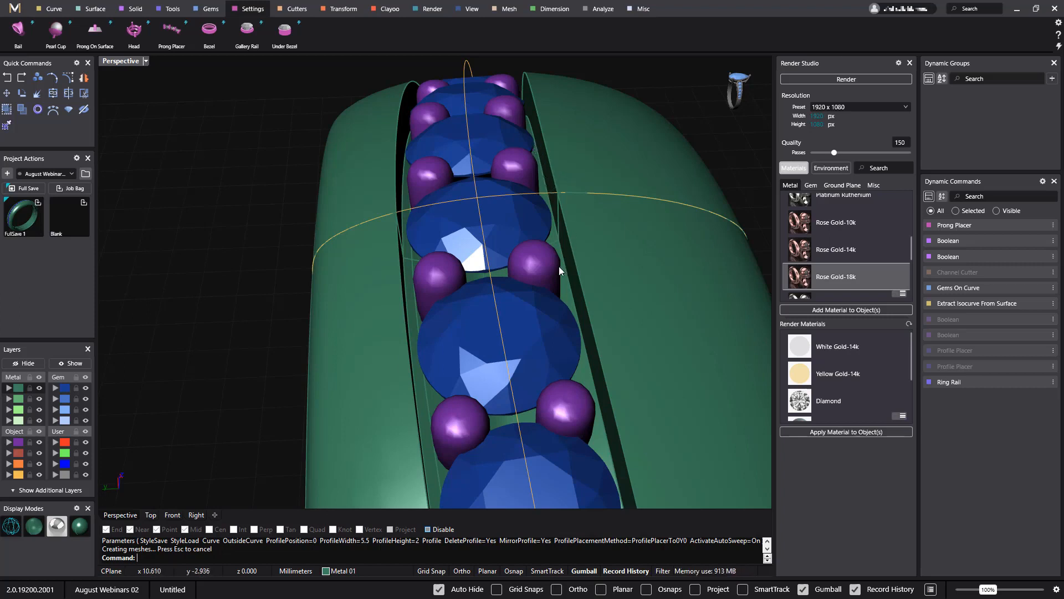
{"action": "right_click_drag", "start_coordinate": [559, 266], "coordinate": [544, 247]}
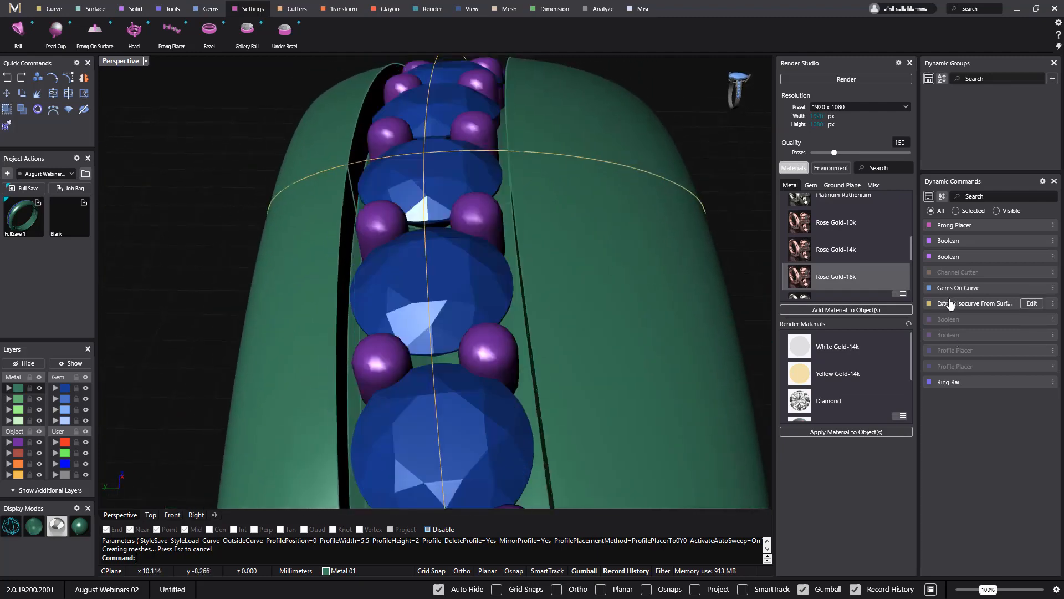
{"action": "mouse_move", "coordinate": [1034, 276]}
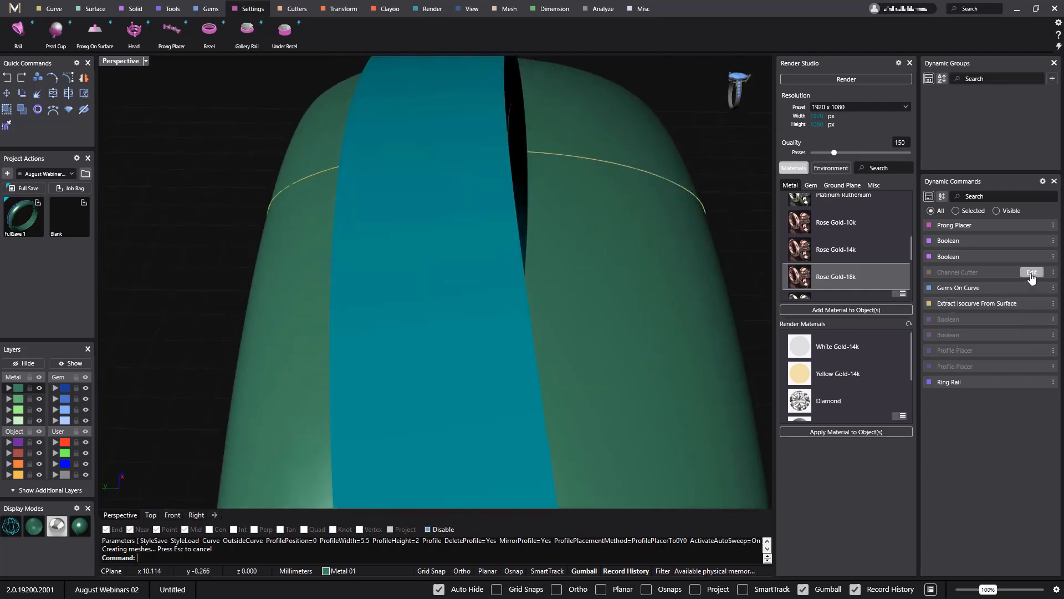
{"action": "left_click", "coordinate": [1032, 274]}
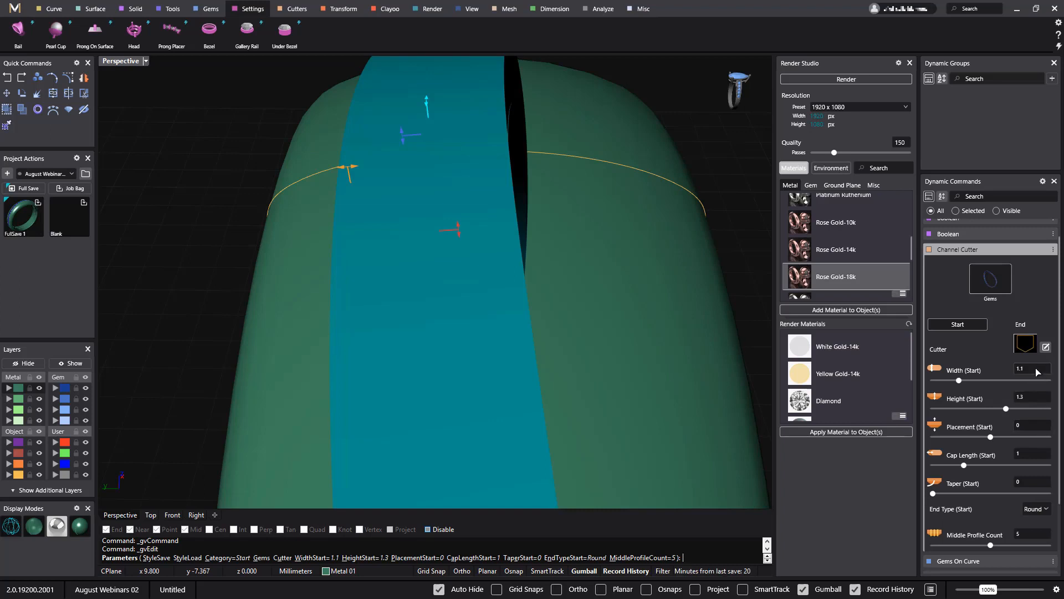
{"action": "type", "text": "1"}
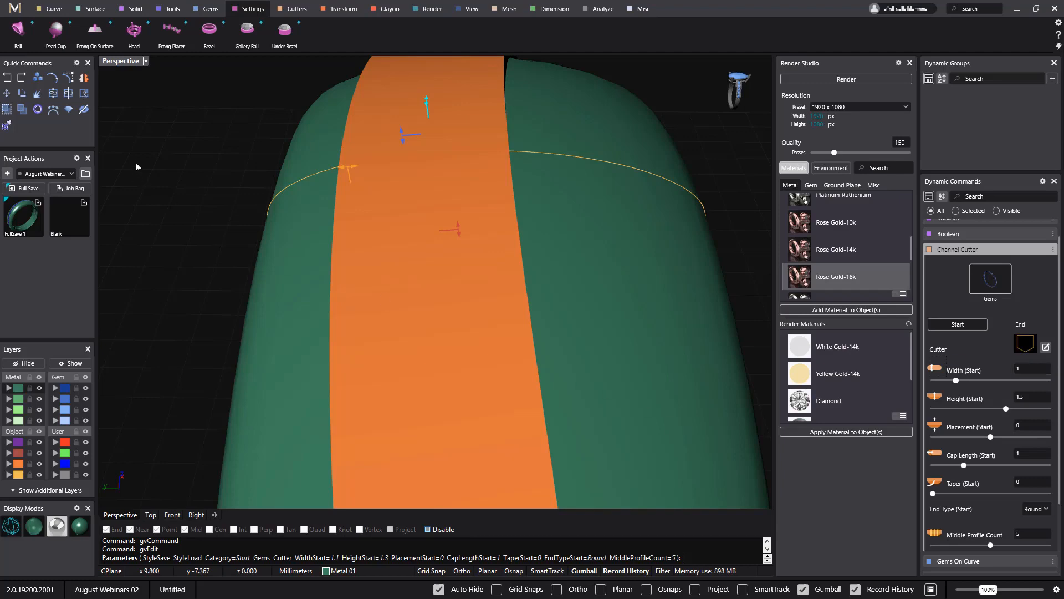
{"action": "key", "text": "Return"}
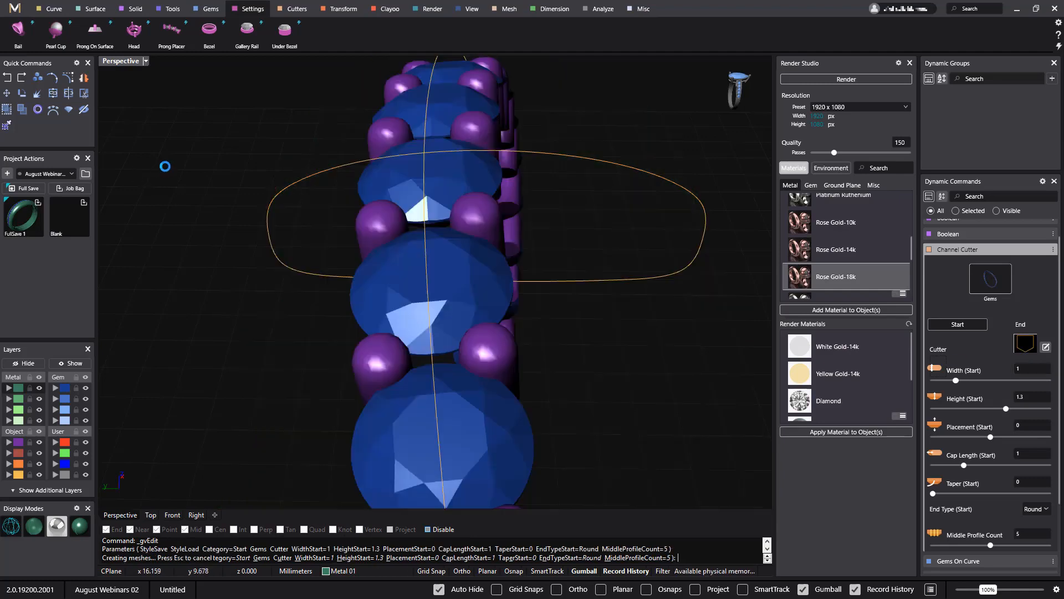
Edit the Ring Rail and set the finger size to US 8 to resize the whole ring.
{"action": "right_click_drag", "start_coordinate": [290, 209], "coordinate": [565, 349]}
{"action": "scroll", "coordinate": [364, 220], "scroll_direction": "down", "scroll_amount": 8}
{"action": "scroll", "coordinate": [362, 221], "scroll_direction": "down", "scroll_amount": 5}
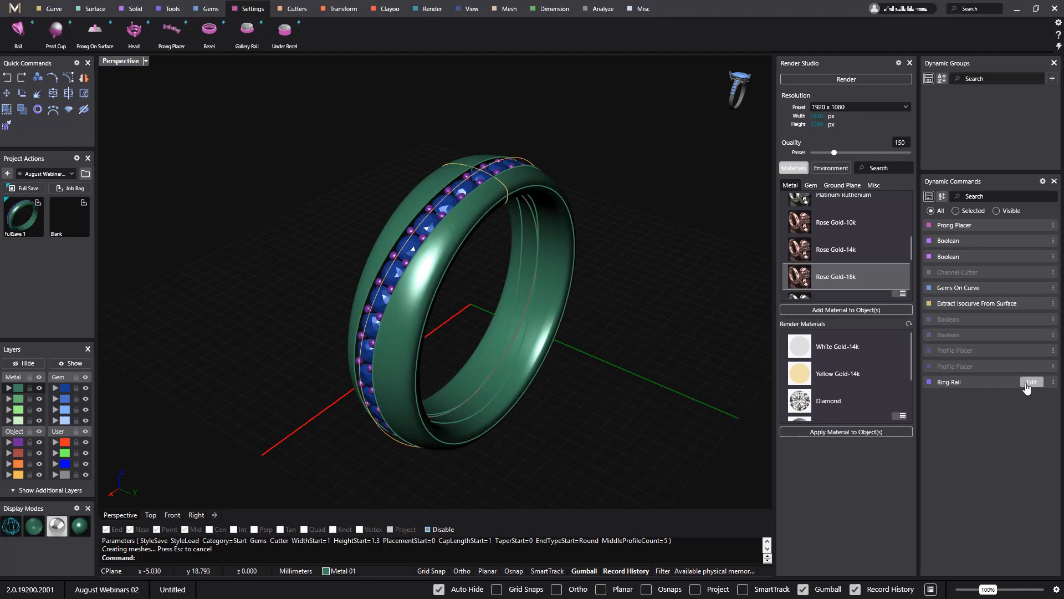
{"action": "left_click", "coordinate": [1029, 384]}
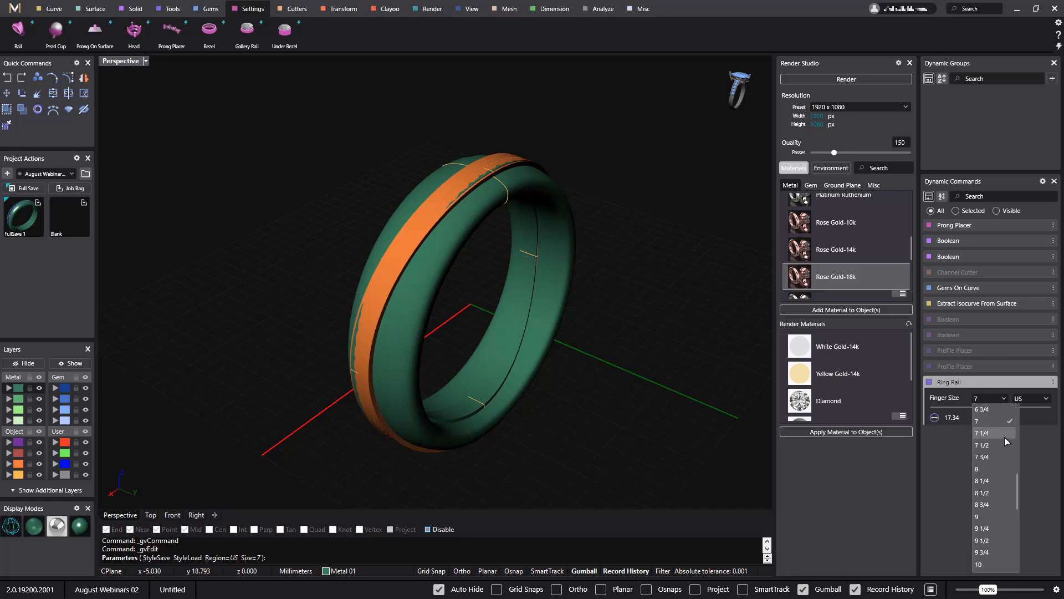
{"action": "left_click", "coordinate": [993, 468]}
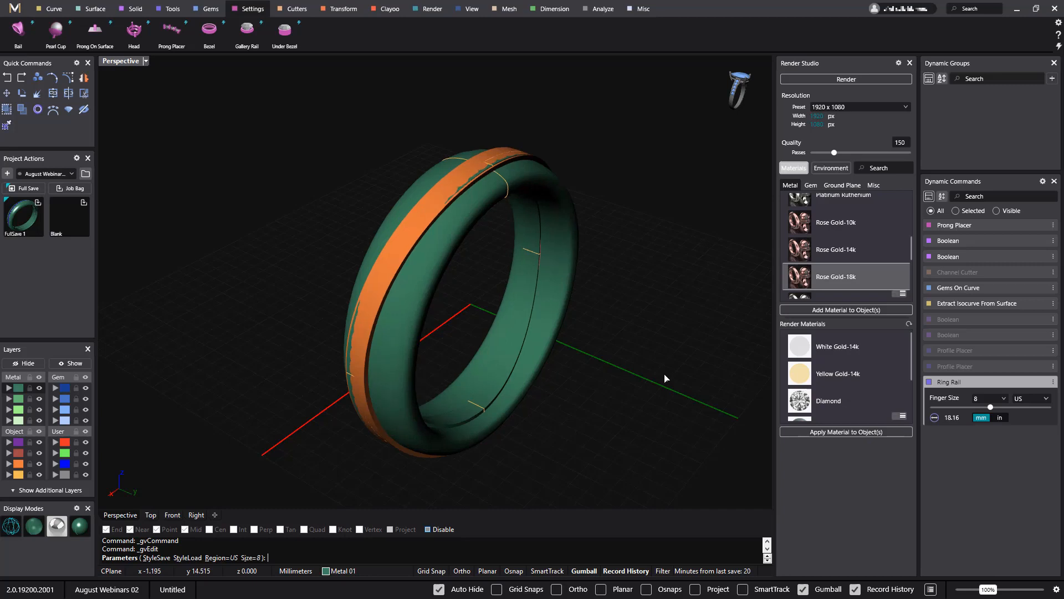
{"action": "key", "text": "Return"}
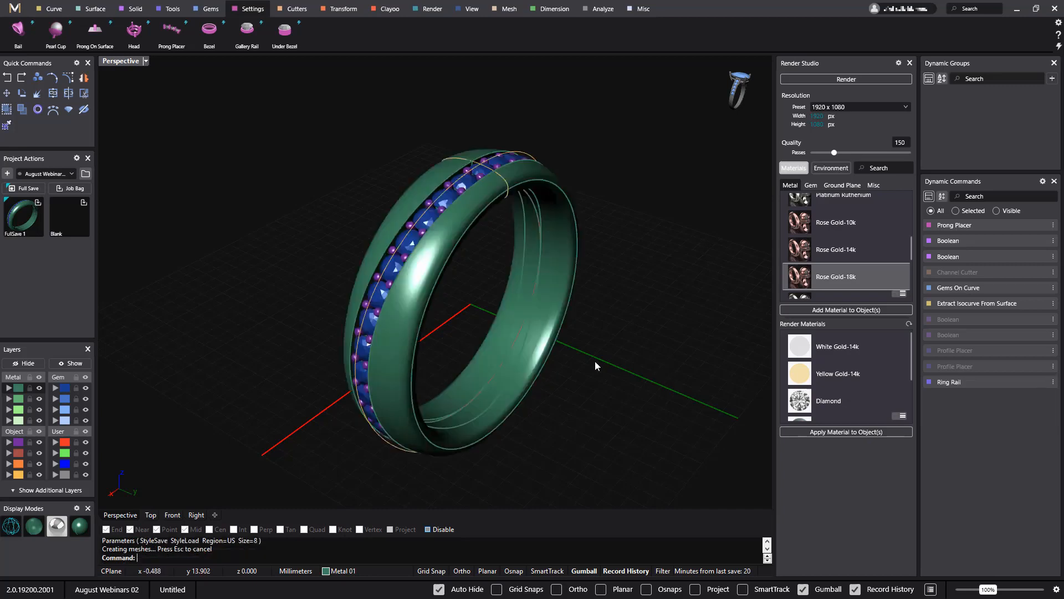
{"action": "right_click_drag", "start_coordinate": [590, 356], "coordinate": [660, 332]}
{"action": "right_click_drag", "start_coordinate": [588, 395], "coordinate": [486, 424]}
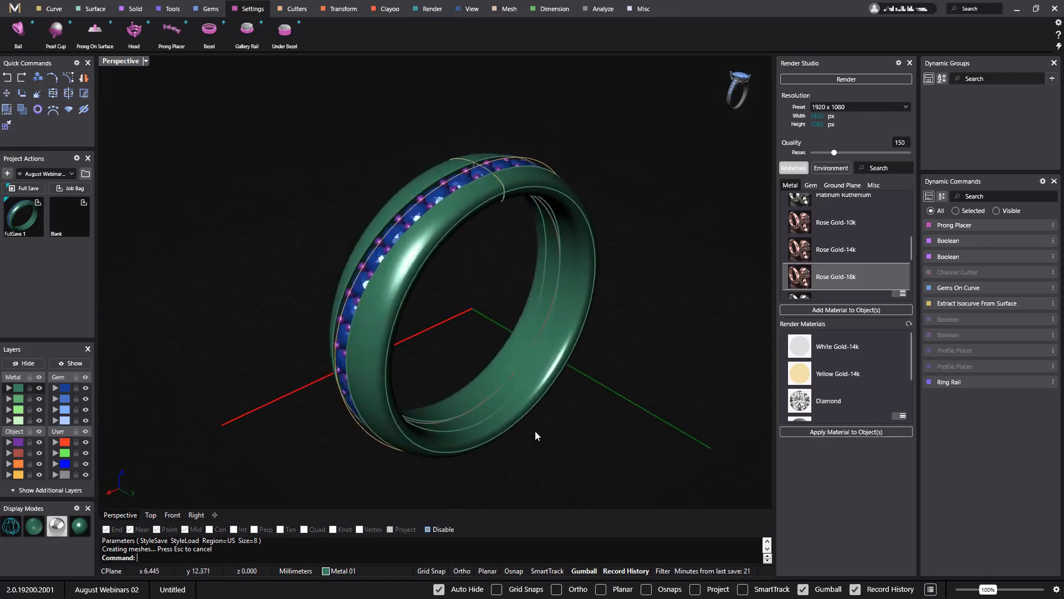
{"action": "right_click_drag", "start_coordinate": [534, 431], "coordinate": [558, 416]}
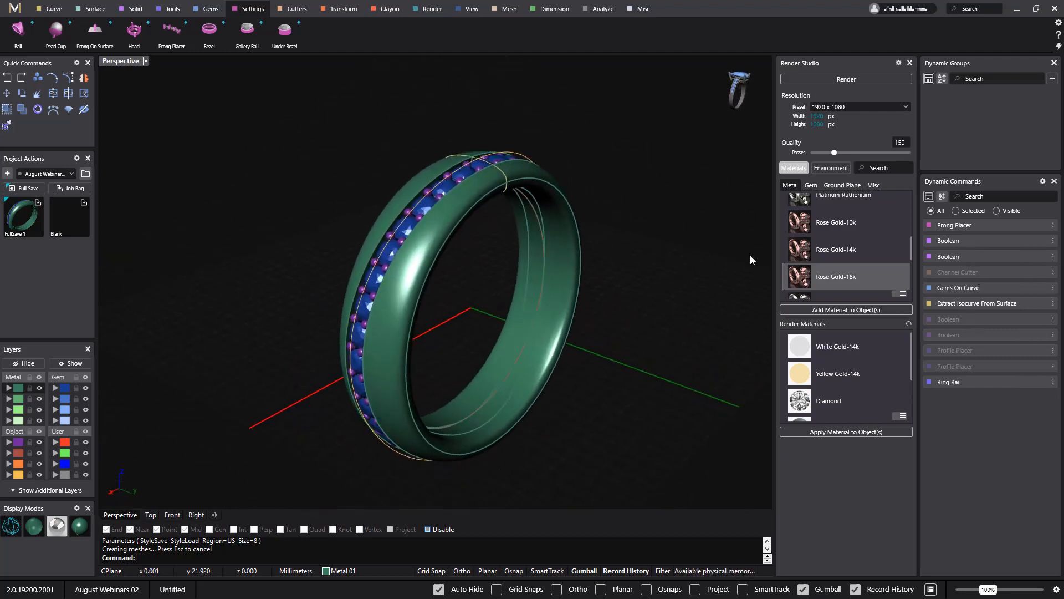
{"action": "right_click_drag", "start_coordinate": [626, 297], "coordinate": [658, 316]}
{"action": "right_click_drag", "start_coordinate": [620, 400], "coordinate": [637, 381]}
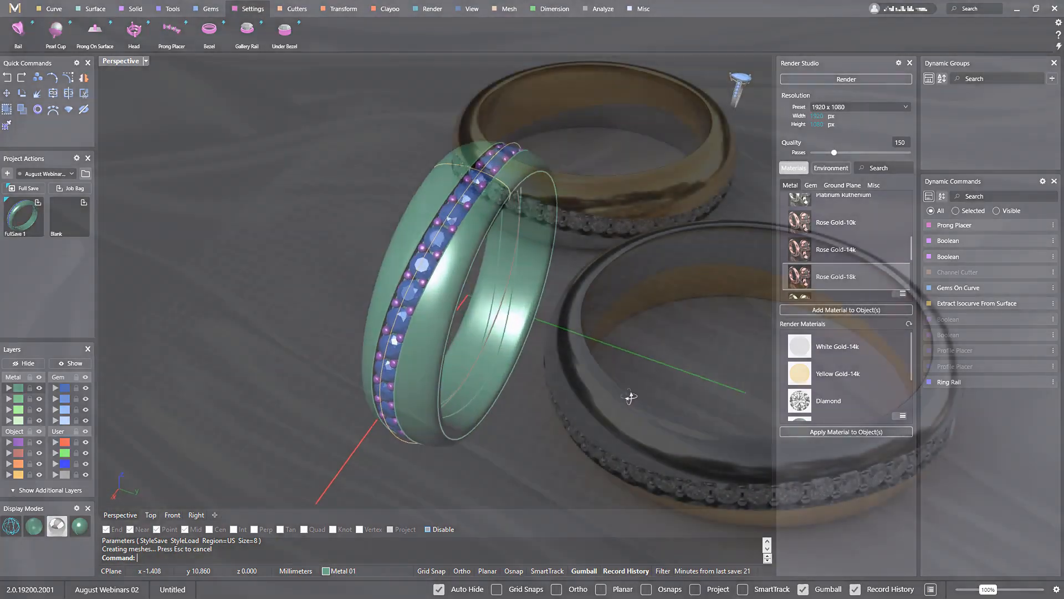